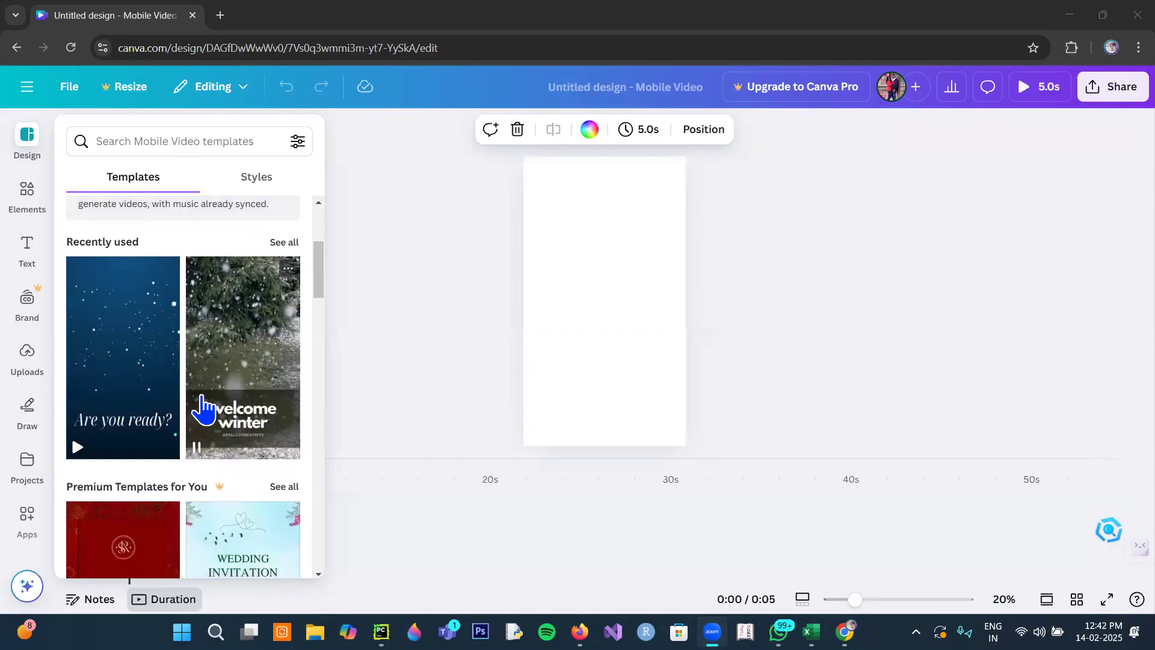
- Place the uploaded 4.0 s video of the green leaf figure with outstretched arms on the blank first page
left_click(31, 373)
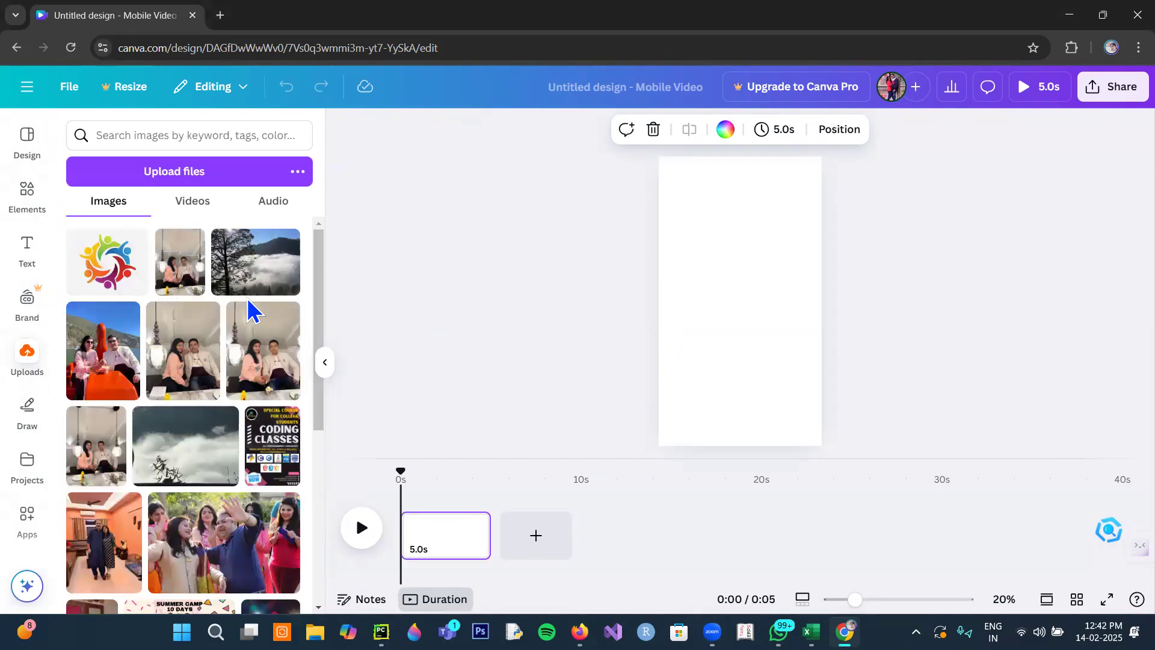
left_click(199, 212)
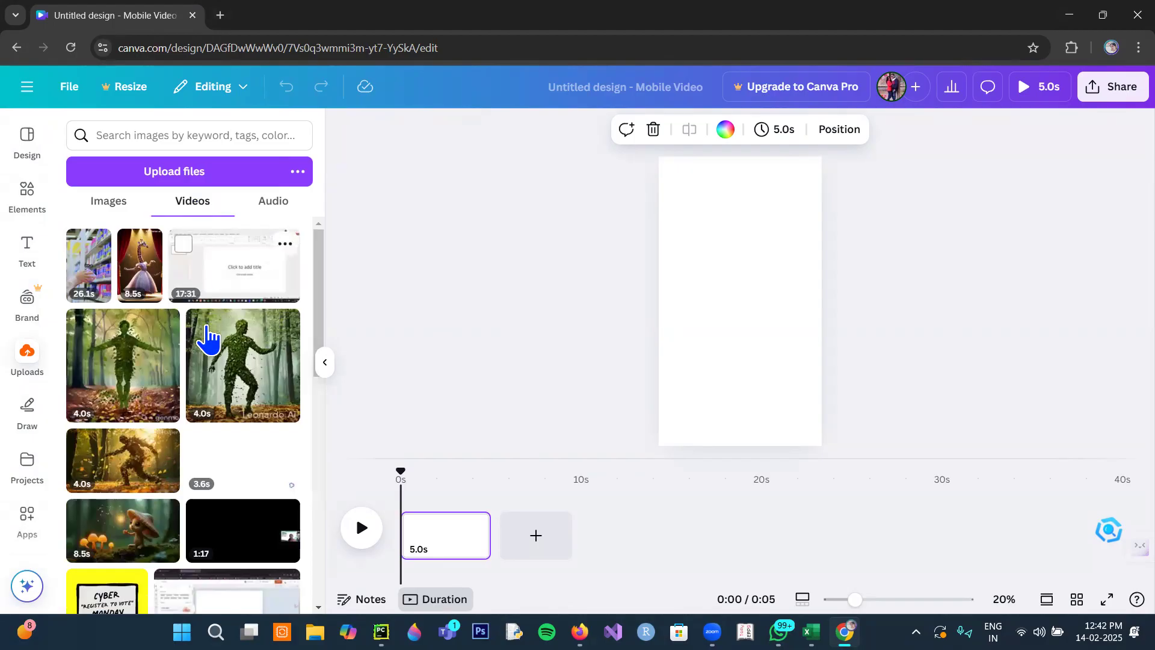
scroll(211, 355, "down", 3)
scroll(208, 364, "down", 1)
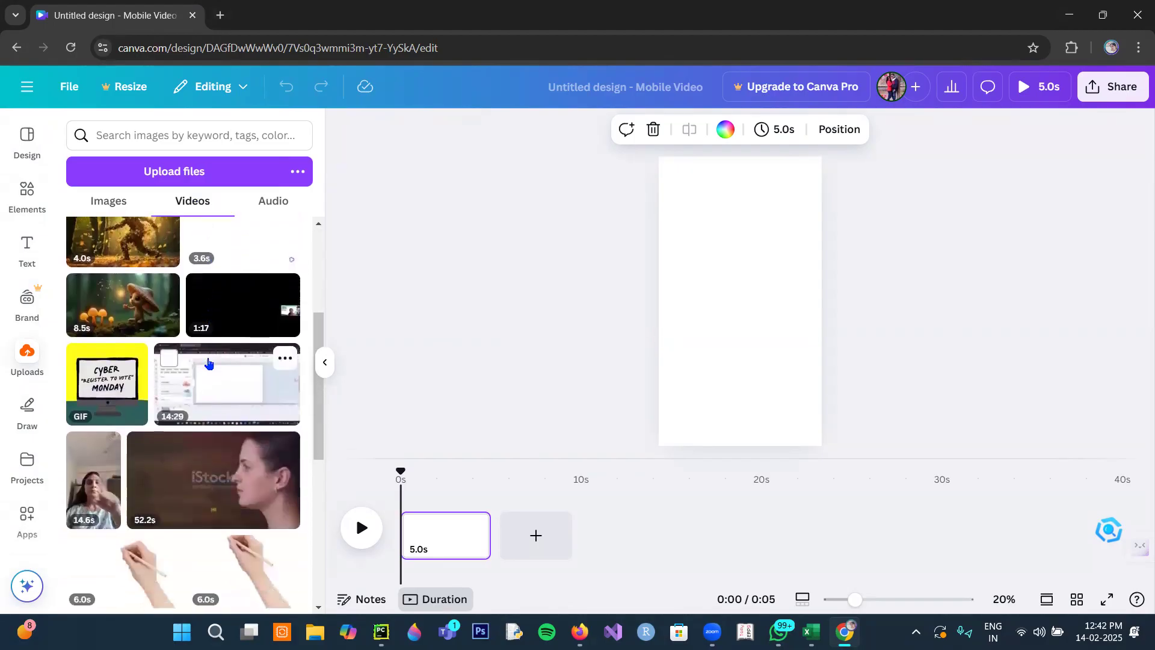
scroll(211, 525, "down", 1)
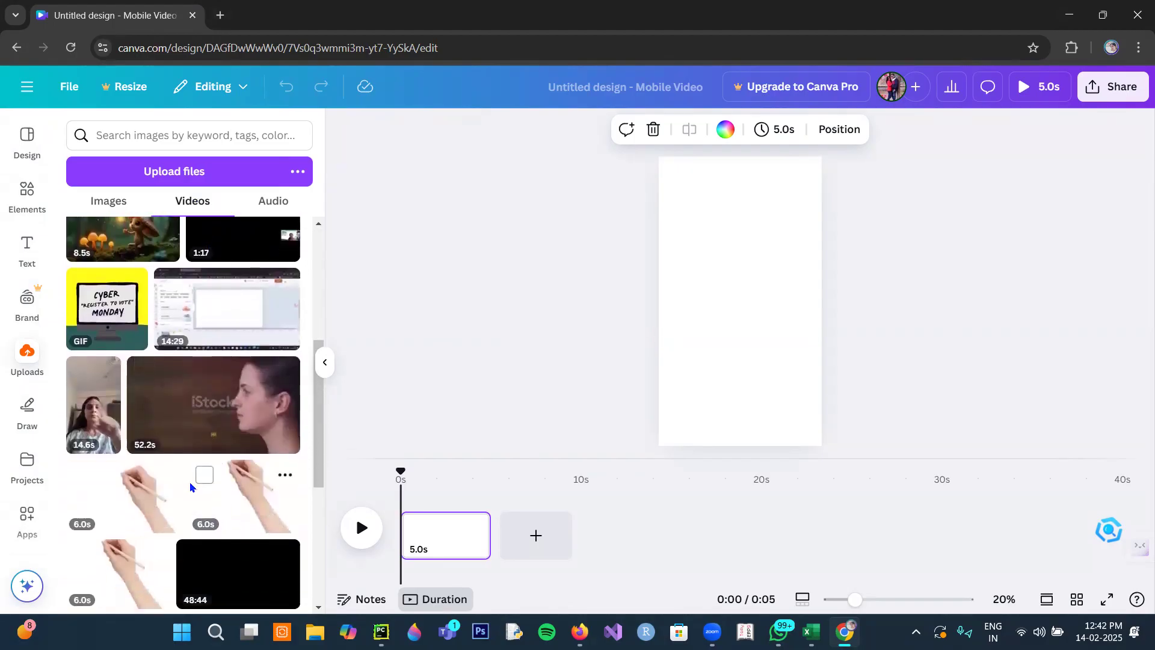
scroll(192, 475, "down", 2)
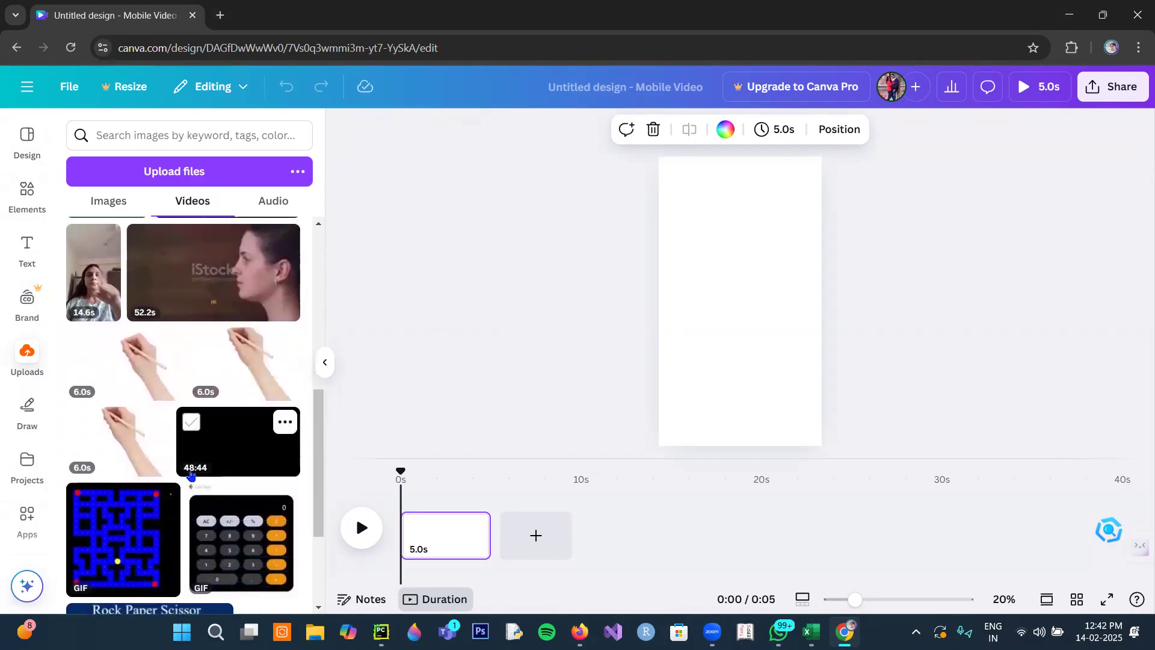
scroll(205, 439, "up", 2)
scroll(192, 337, "up", 2)
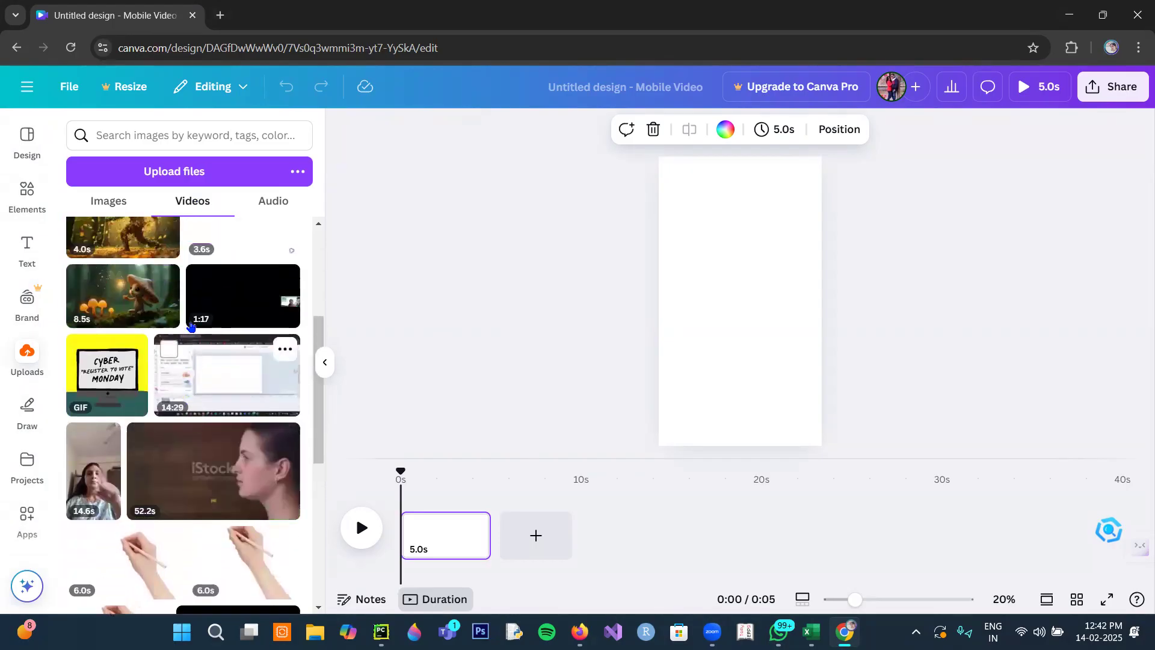
scroll(192, 331, "up", 2)
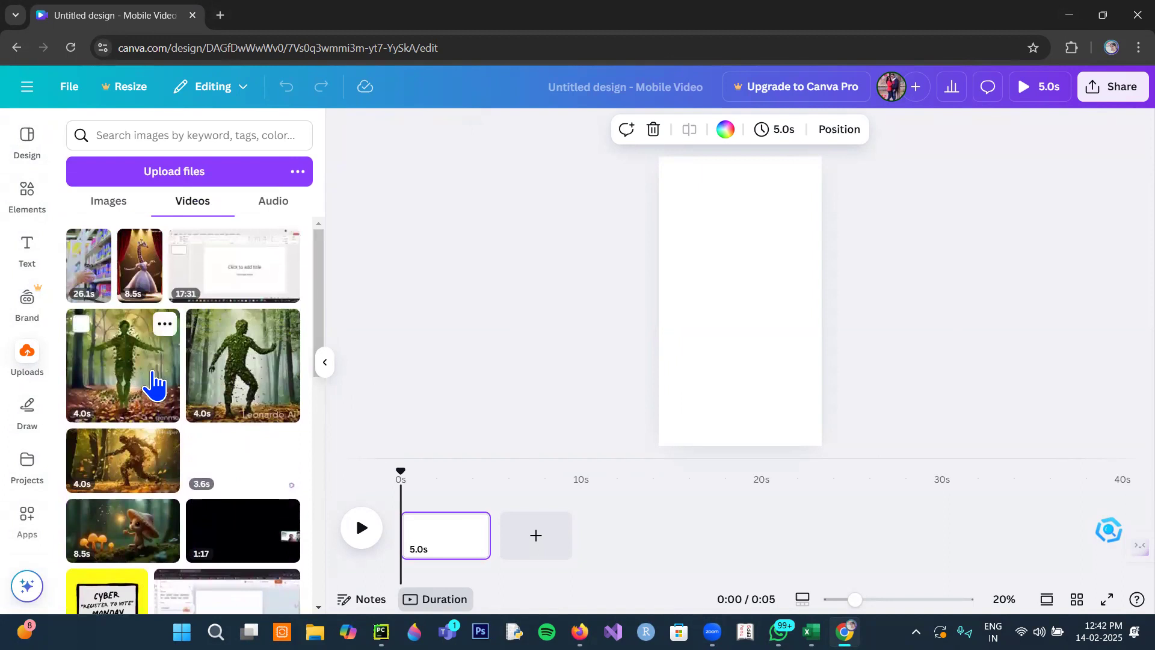
left_click(155, 383)
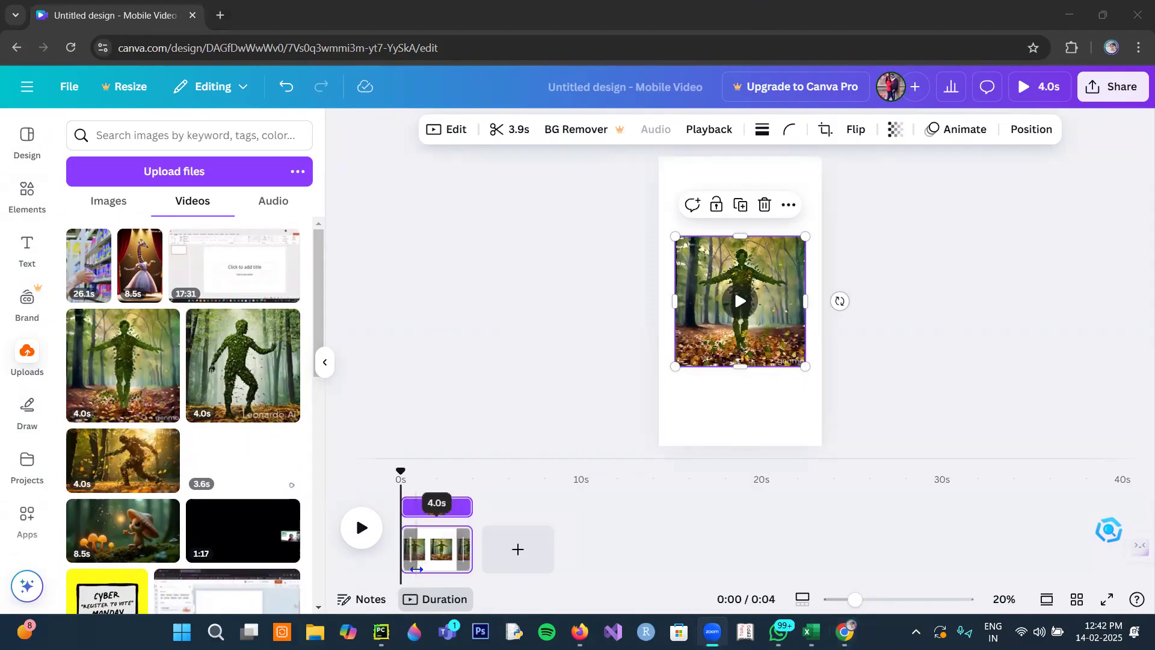
- Add a second page and place the uploaded 4.0 s Leonardo.Ai leaf figure video on it
left_click(533, 550)
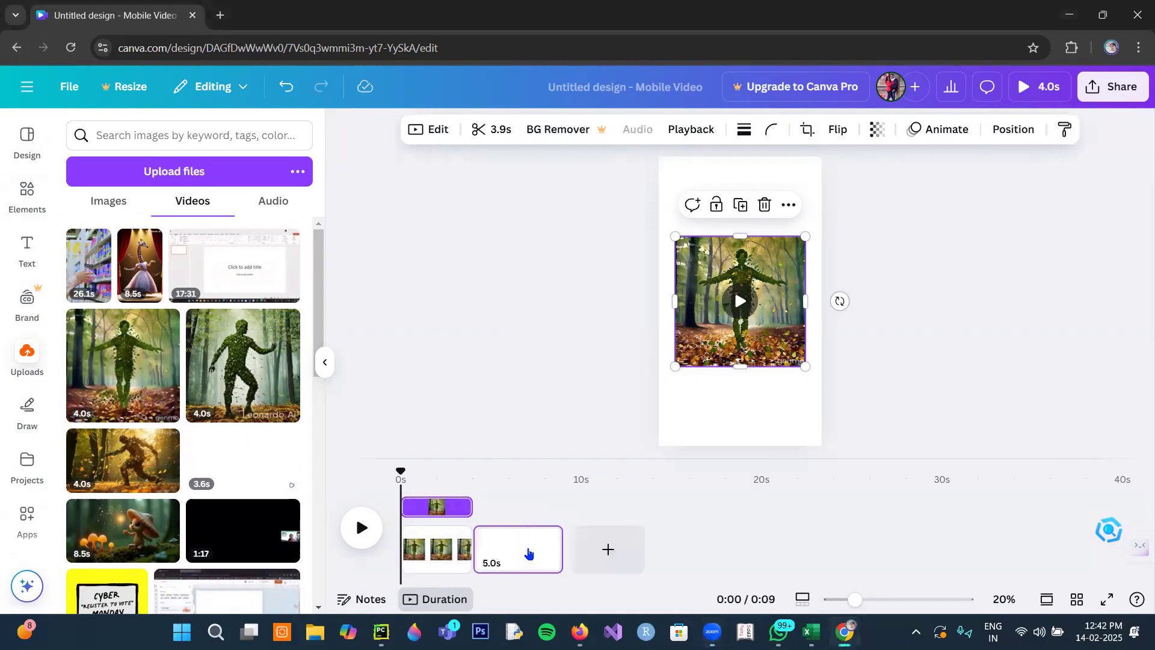
left_click(245, 396)
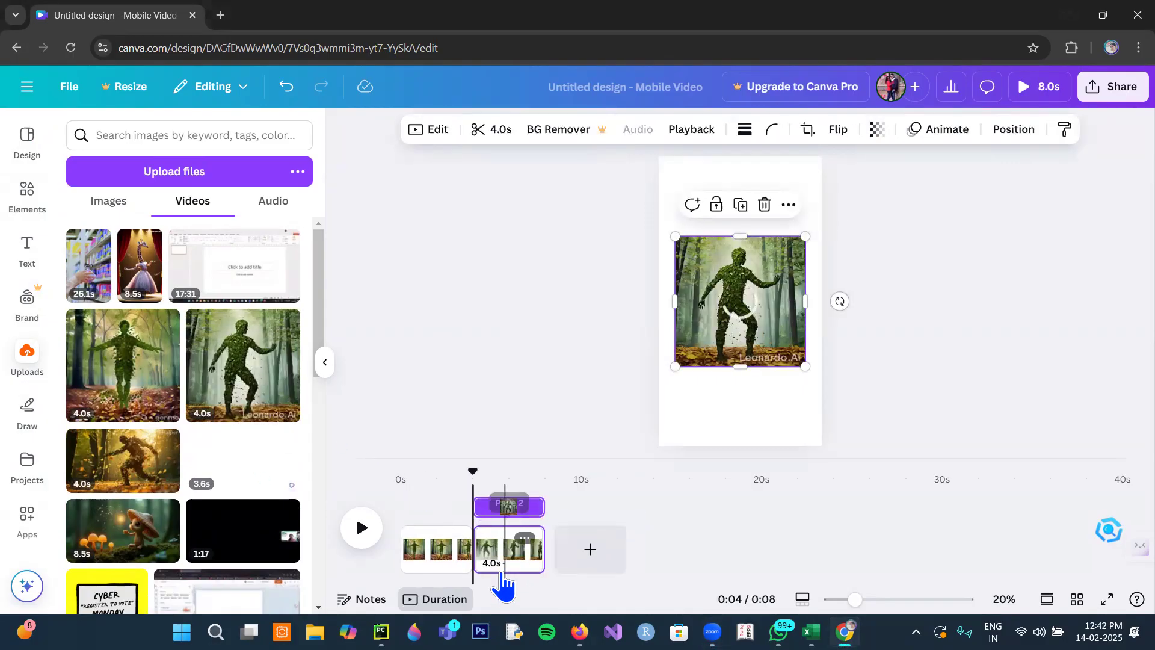
left_click_drag(486, 568, 490, 567)
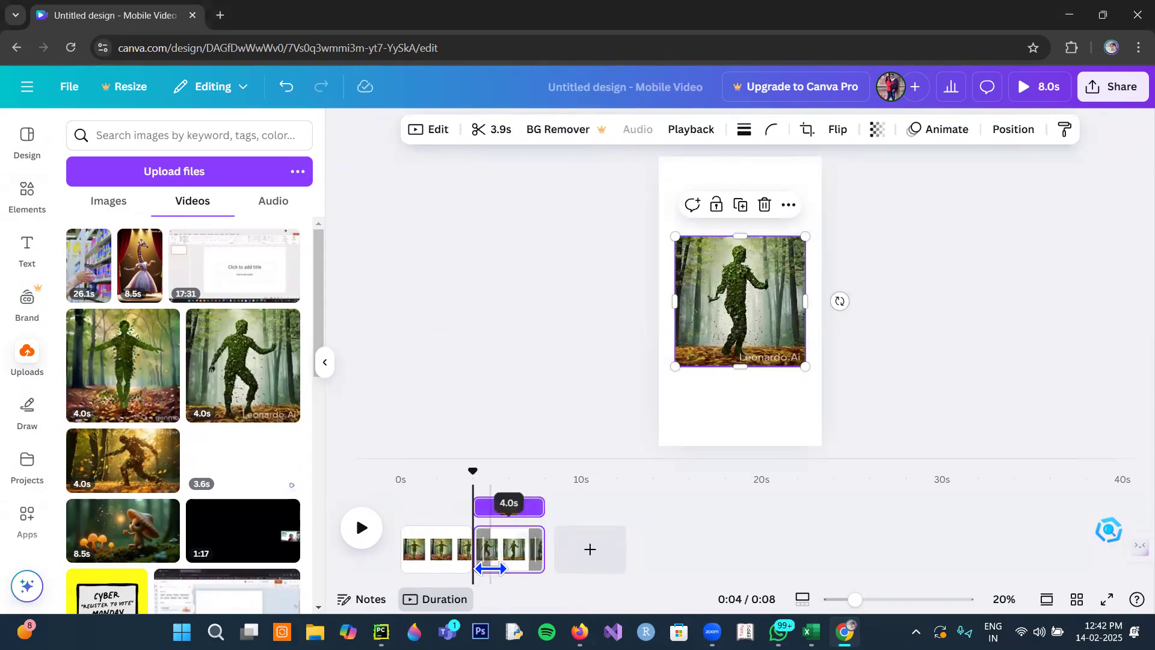
left_click(449, 565)
left_click(514, 572)
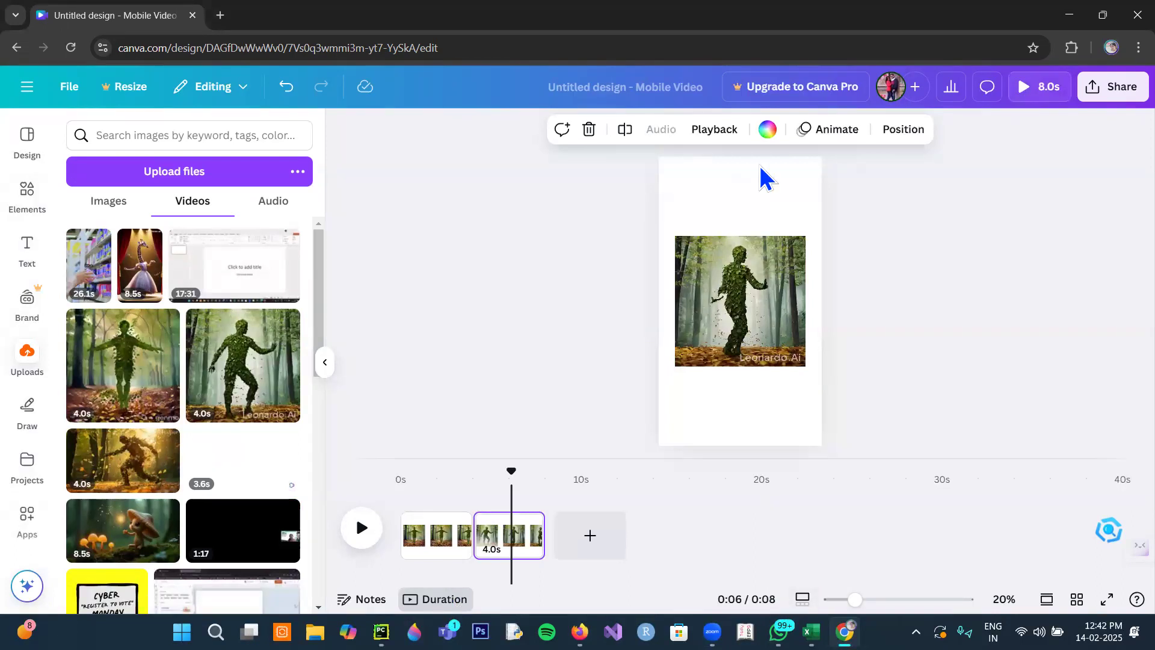
- Set the leaf figure video on page 1 as that page's background
left_click(436, 545)
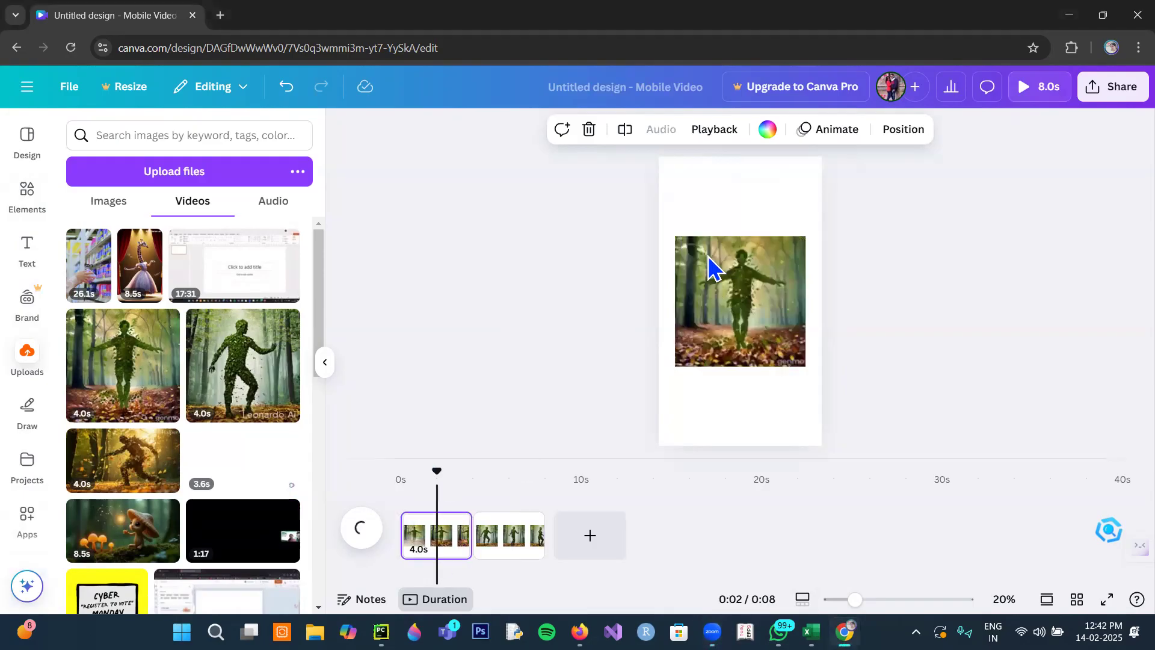
left_click(709, 259)
right_click(715, 286)
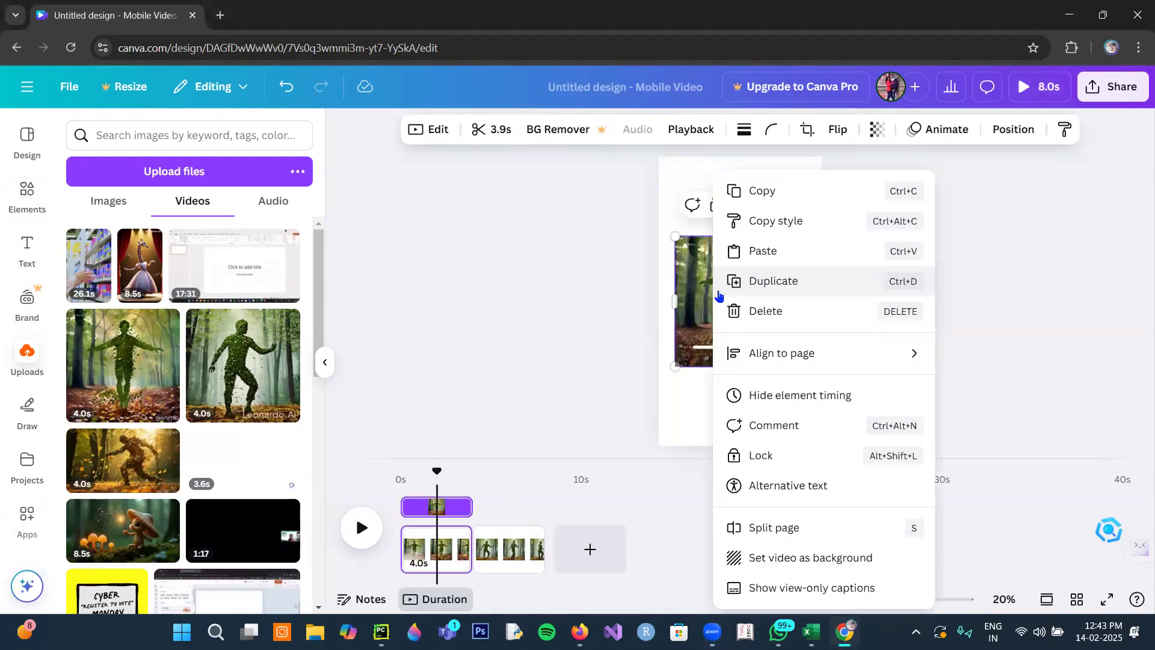
left_click(765, 560)
left_click(724, 348)
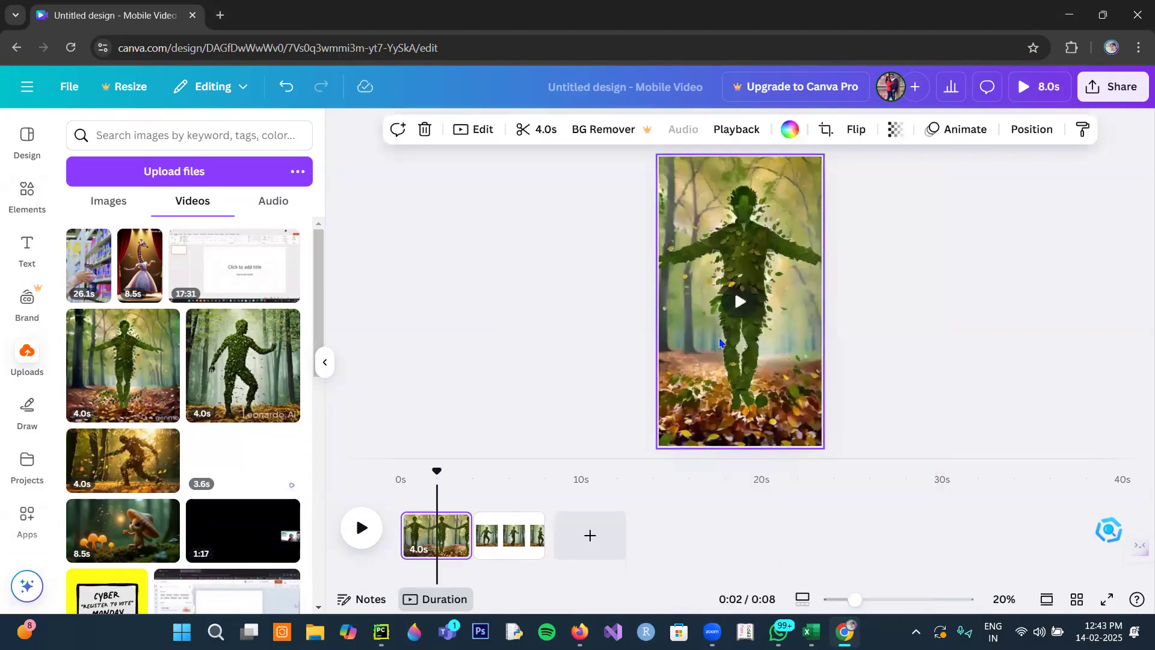
- Set the Leonardo.Ai leaf figure video on page 2 as that page's background
left_click(519, 560)
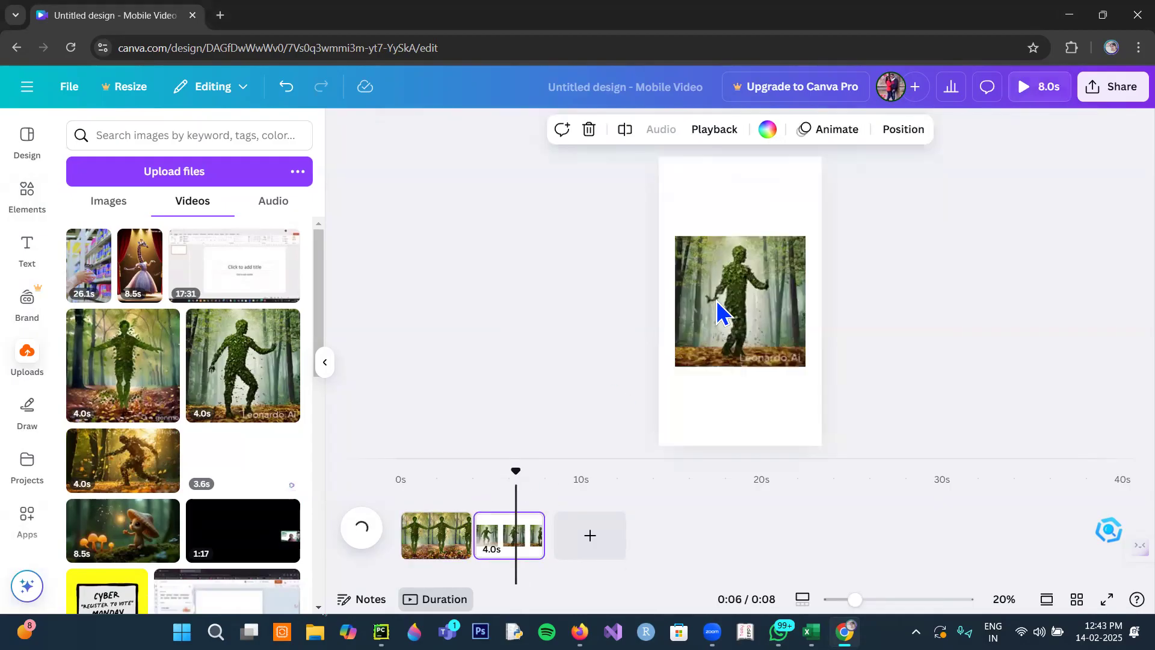
right_click(719, 309)
left_click(791, 558)
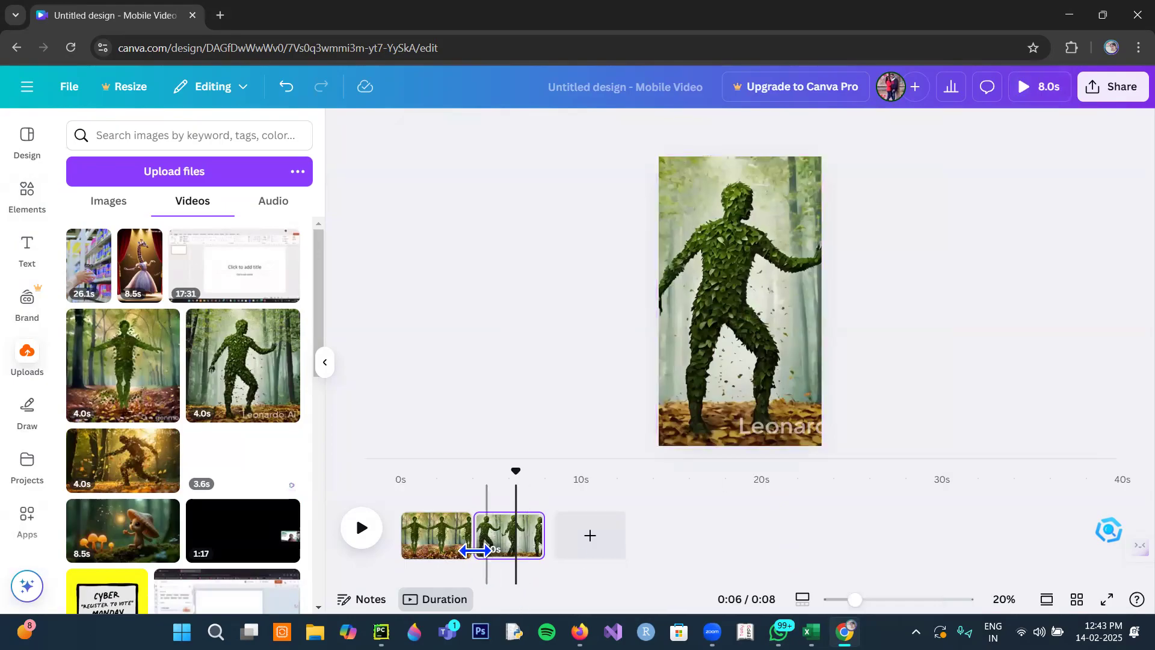
- Play the two-page video from the beginning to check how the clips run together
left_click_drag(493, 470, 397, 482)
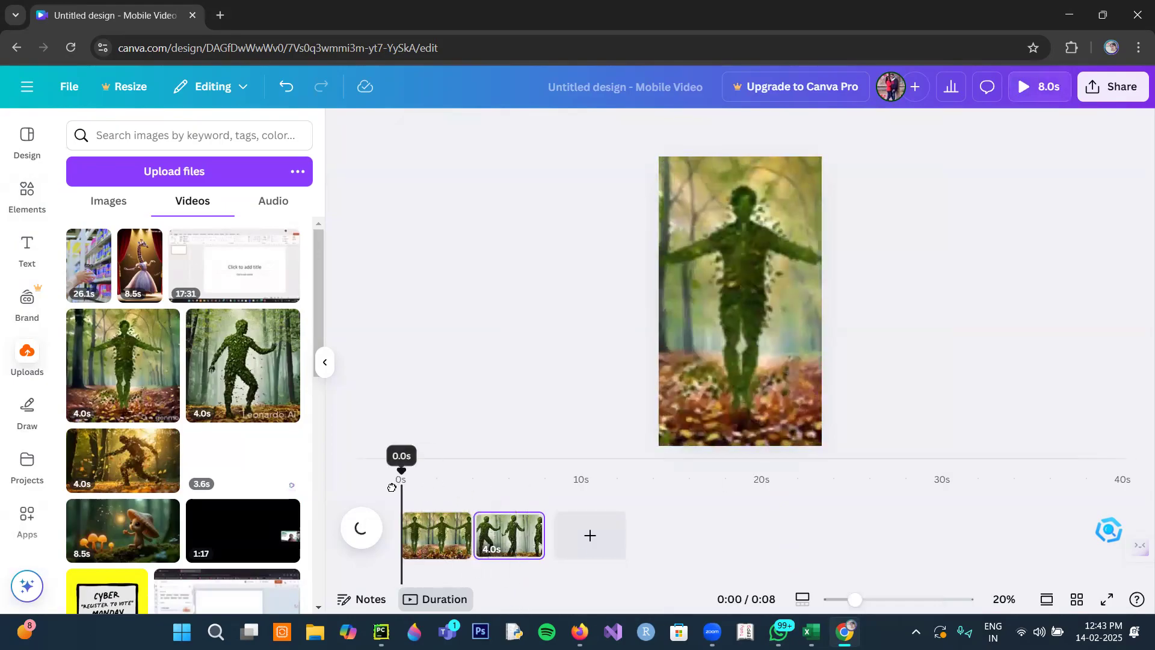
left_click(362, 529)
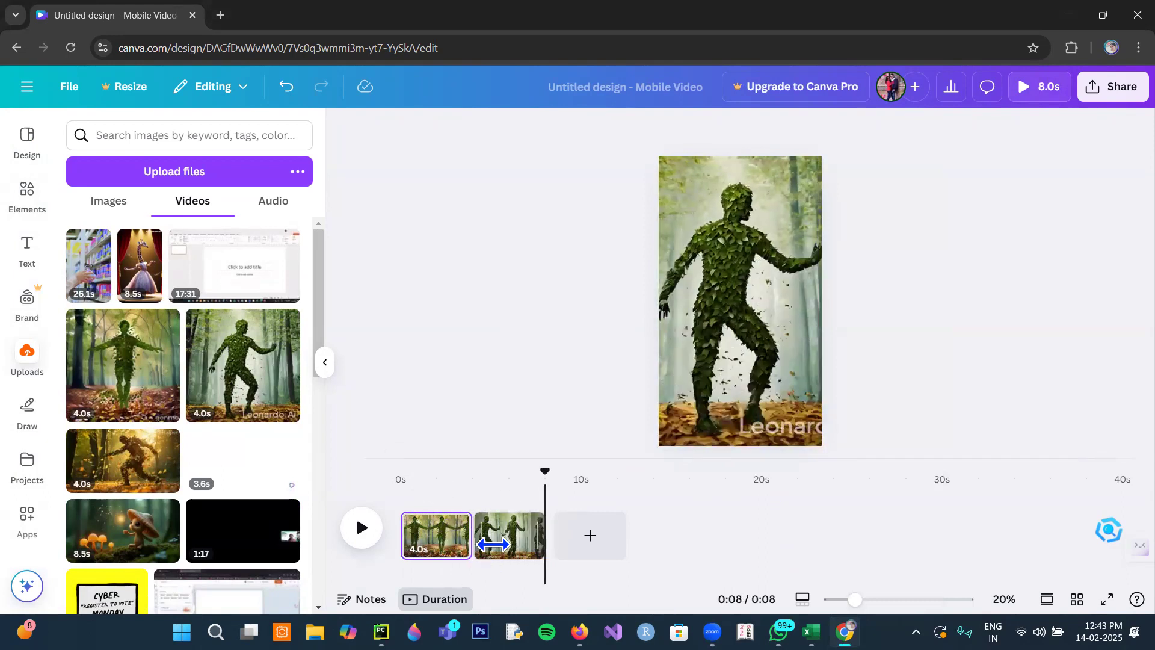
left_click_drag(479, 547, 459, 545)
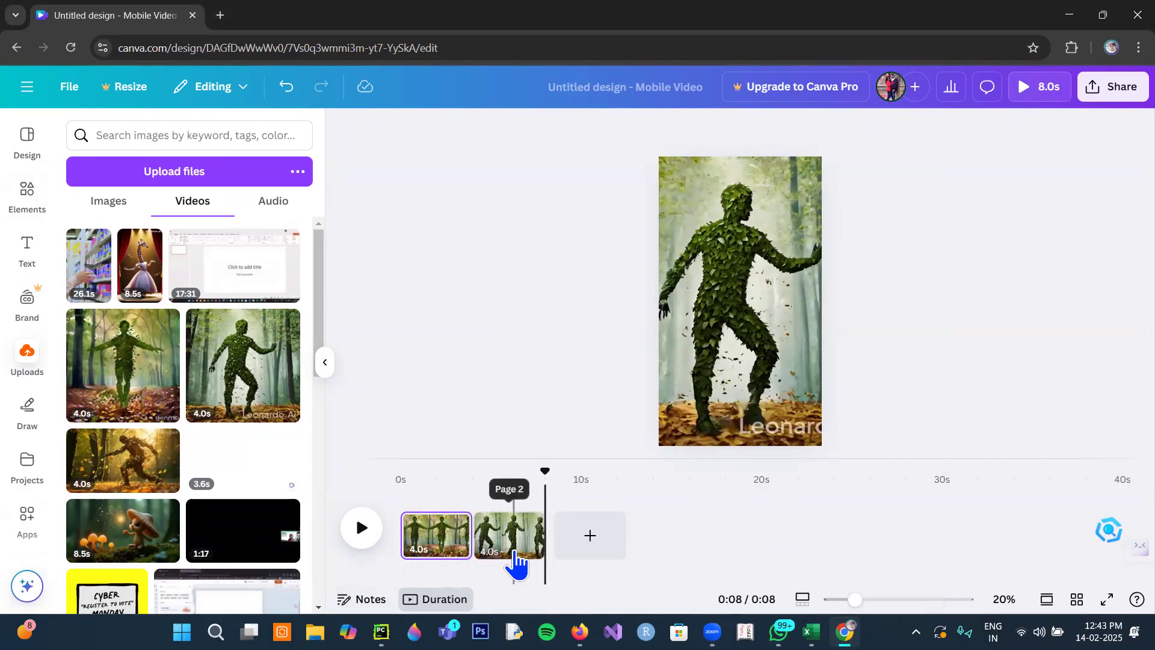
- Insert a new page between the two clips and place the golden autumn leaf figure video on it
mouse_move(471, 544)
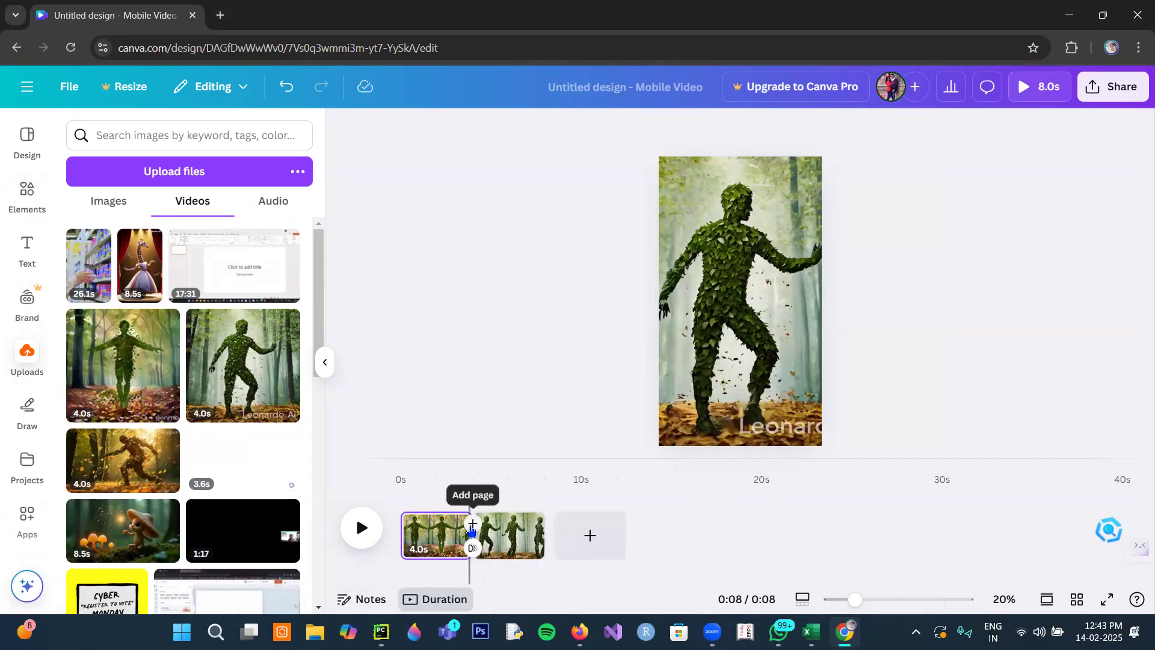
left_click(473, 525)
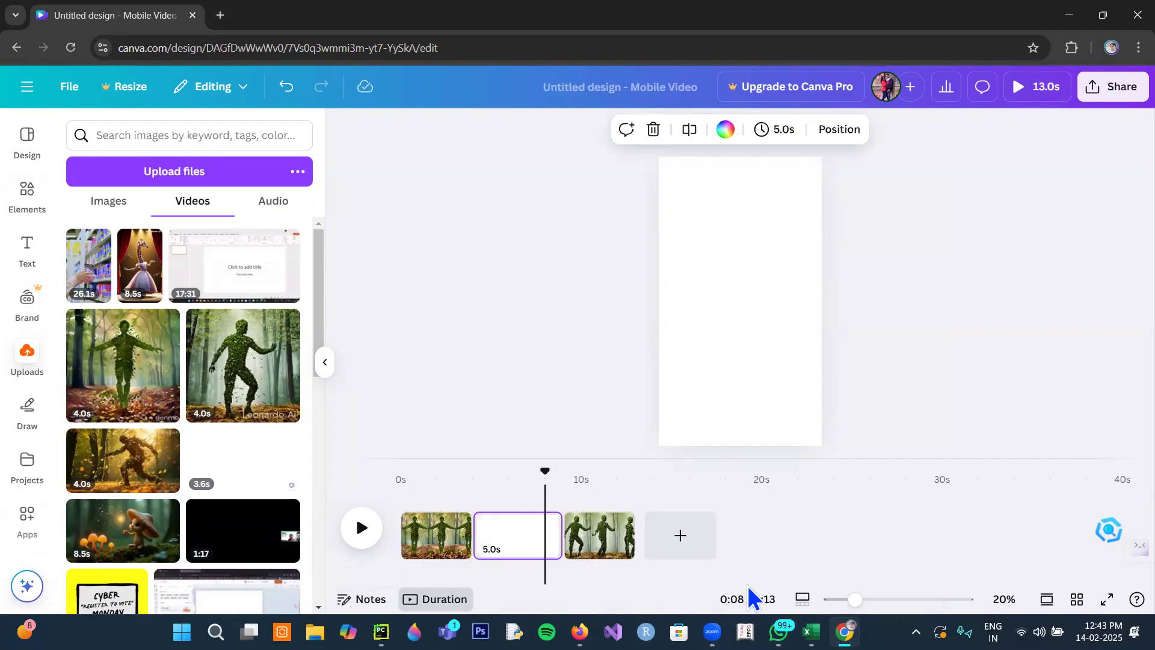
left_click(129, 476)
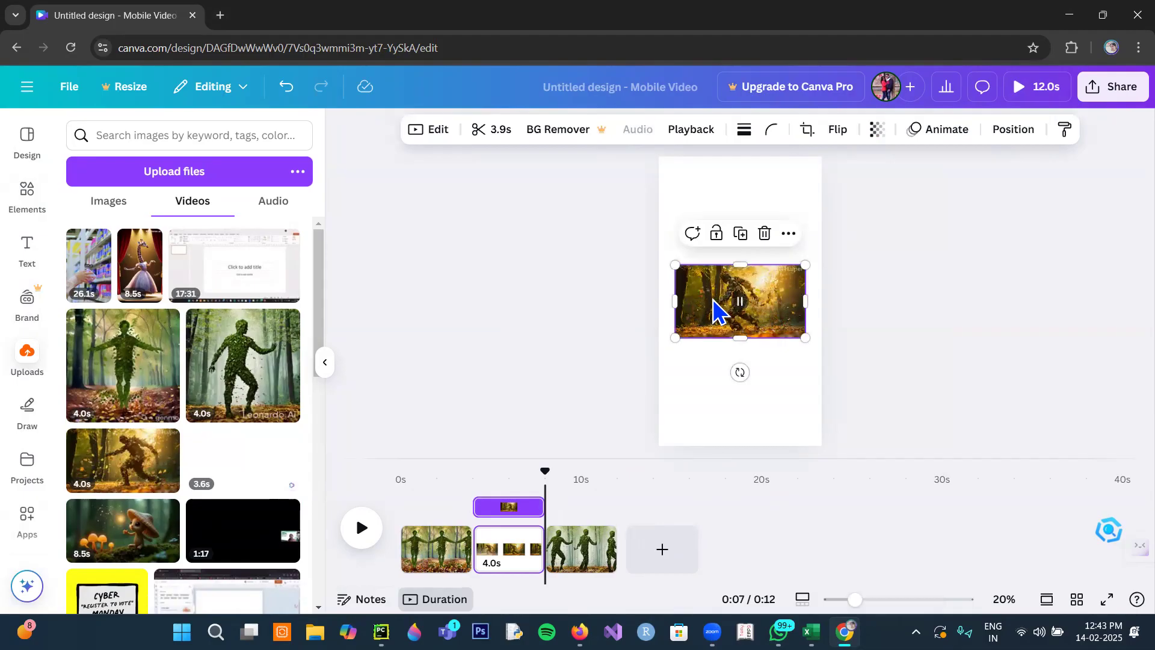
- Enlarge the autumn leaf figure video to the page width and set it as the middle page's background
left_click_drag(668, 257, 659, 255)
left_click_drag(807, 339, 823, 348)
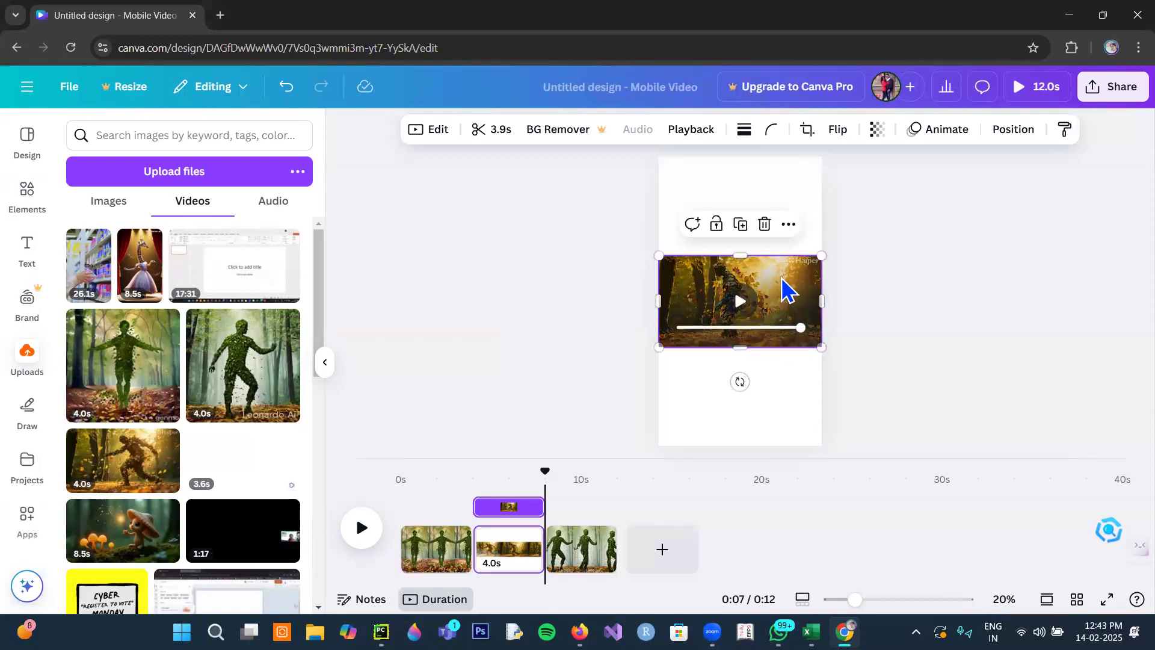
right_click(778, 288)
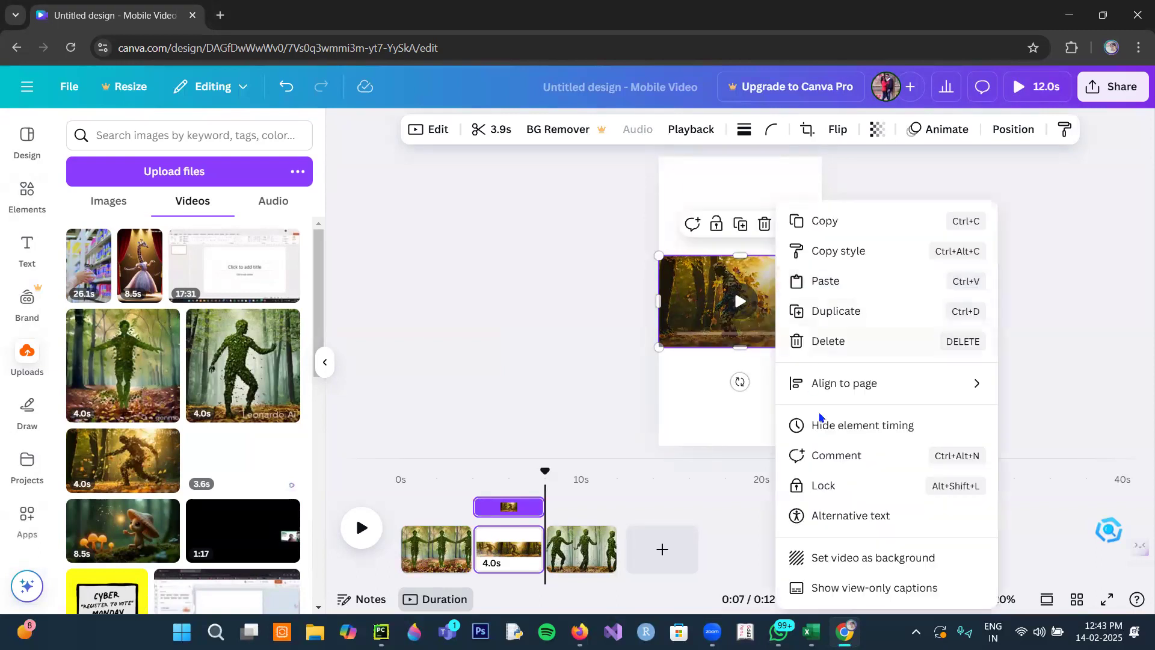
left_click(831, 559)
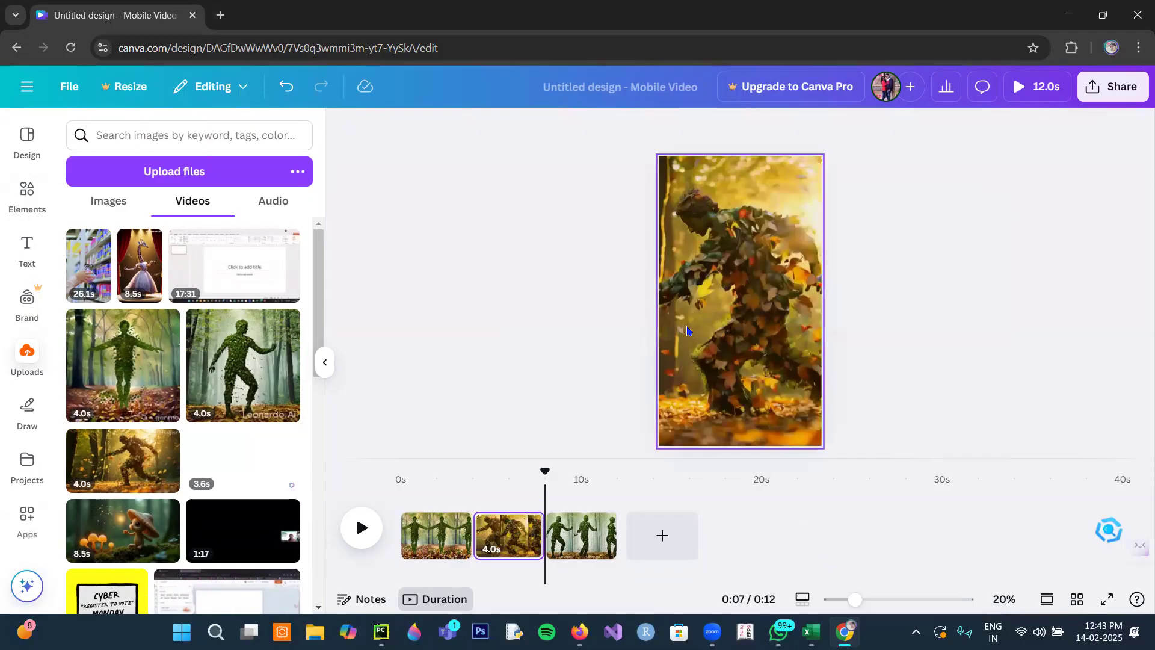
left_click(722, 340)
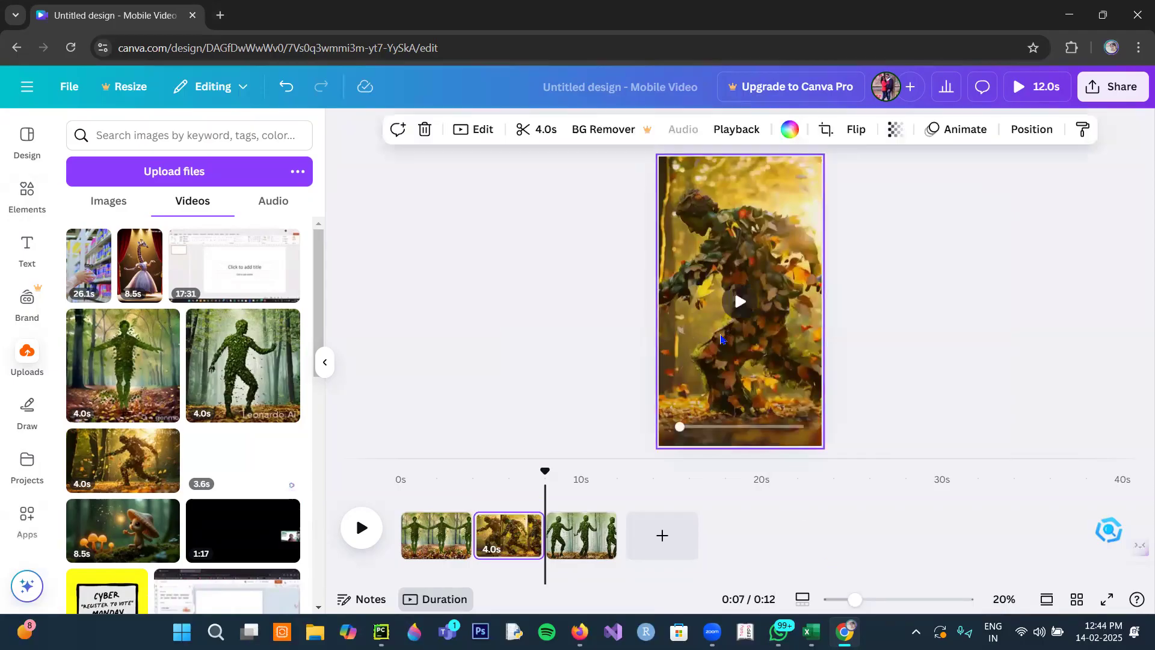
- Play the three-clip video from within the first clip to review the sequence
left_click_drag(541, 471, 429, 471)
left_click(361, 529)
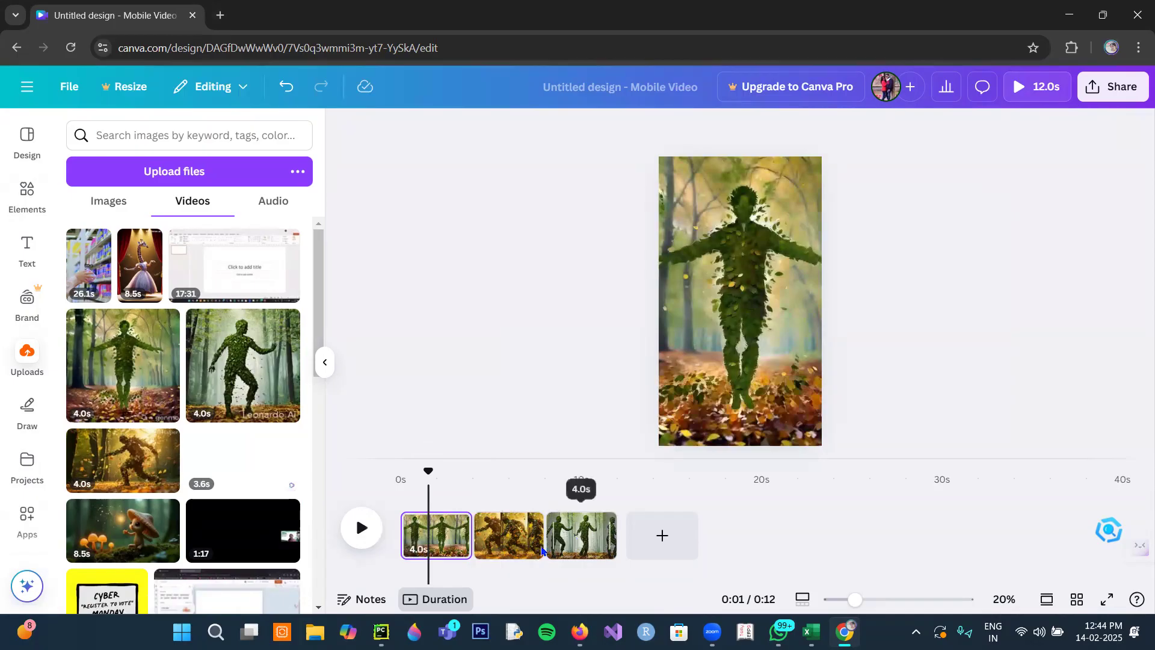
left_click(363, 533)
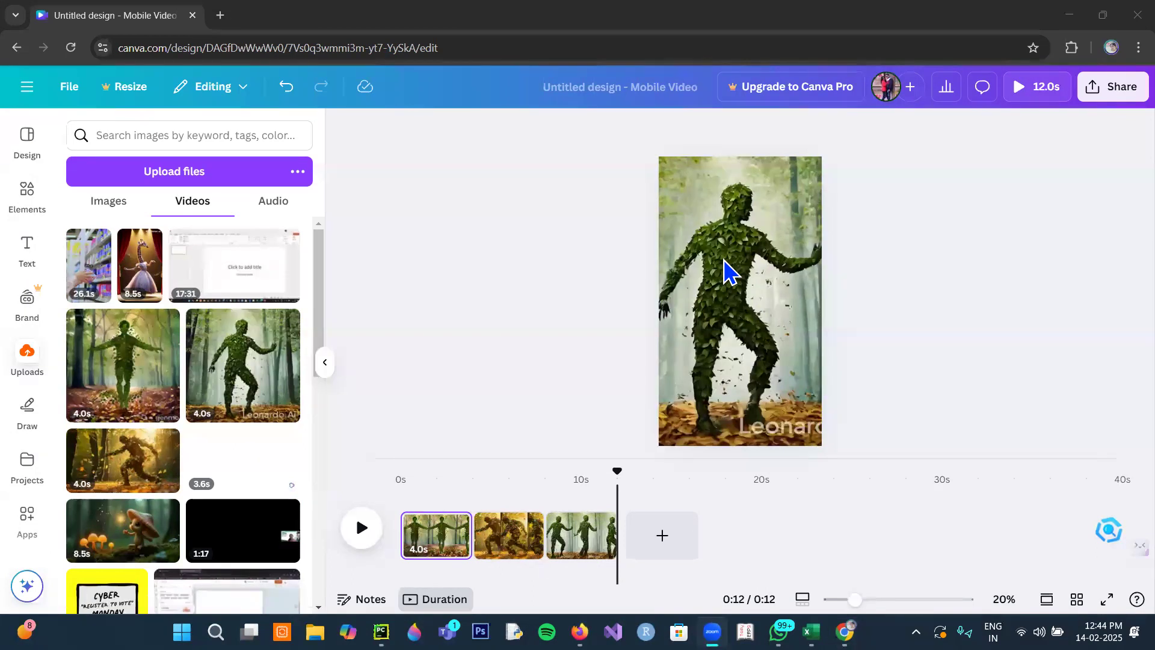
- Upload the audio file trending-topik-info-168744 from the Downloads folder, filtering the files with *.mp3
left_click(275, 204)
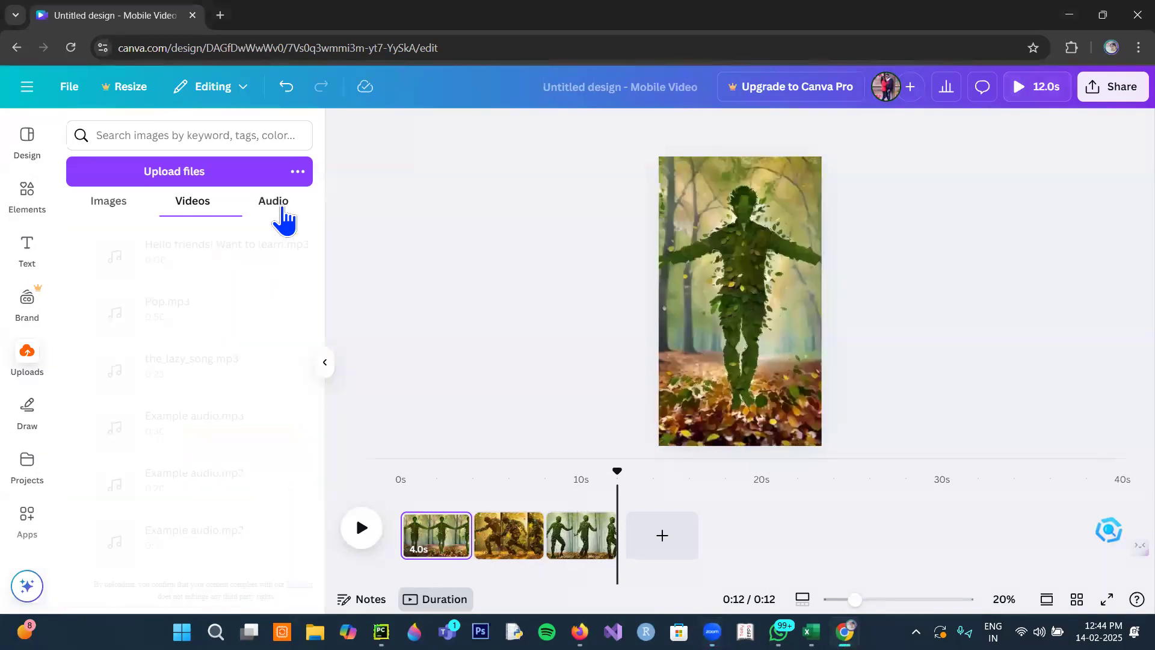
left_click(244, 175)
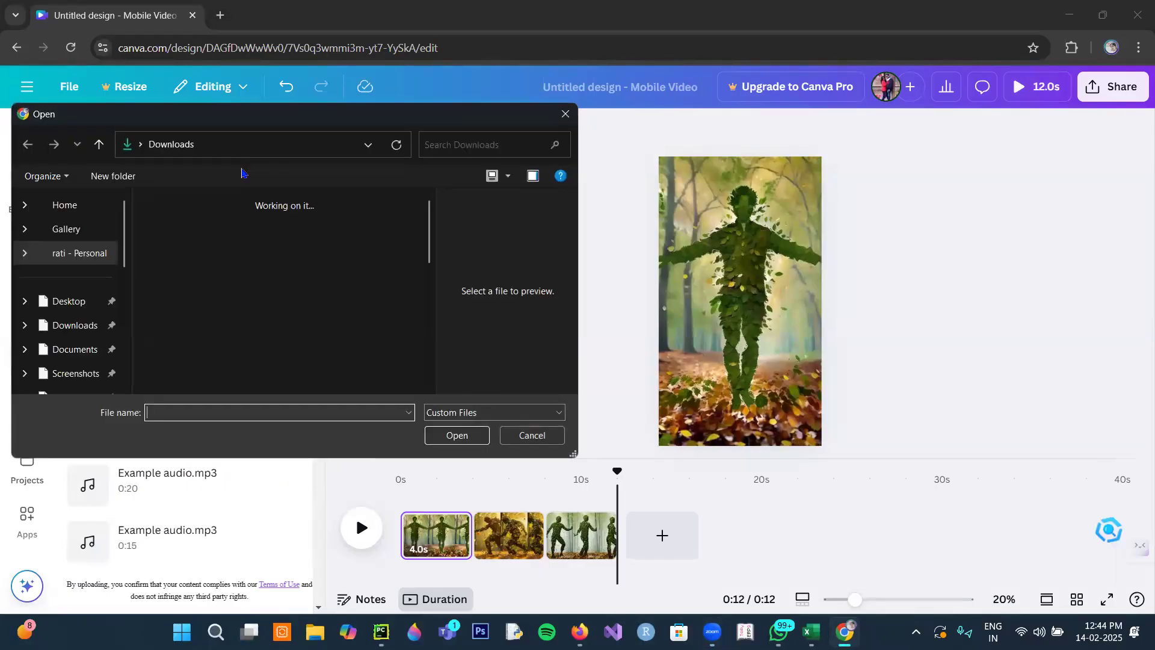
left_click(95, 281)
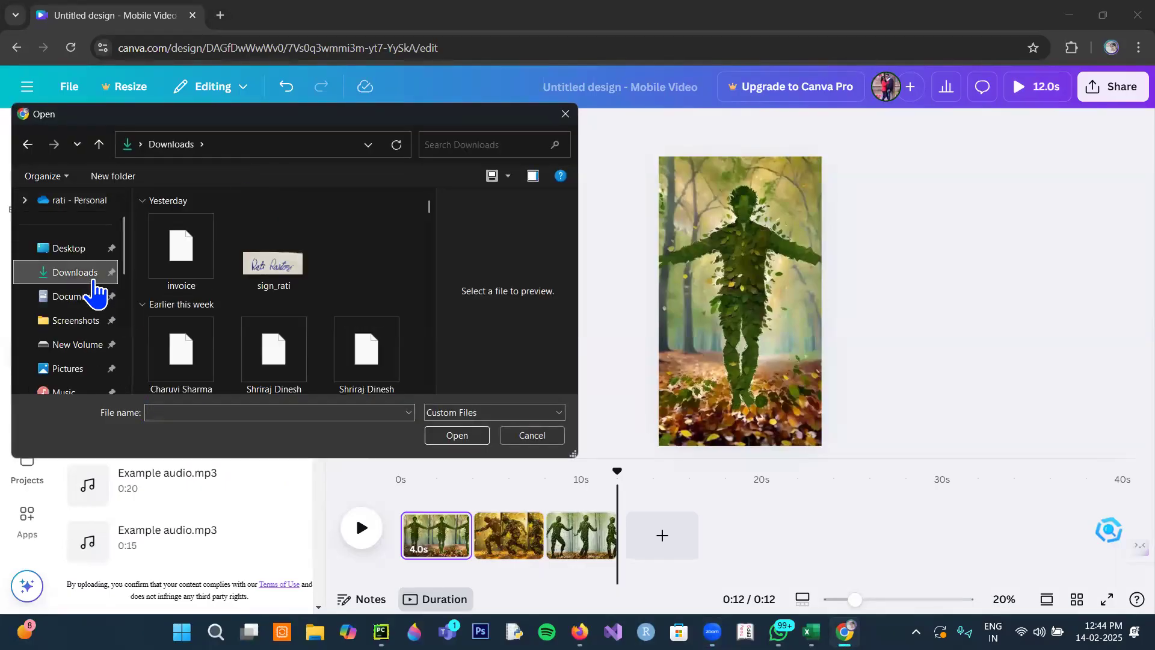
left_click(455, 147)
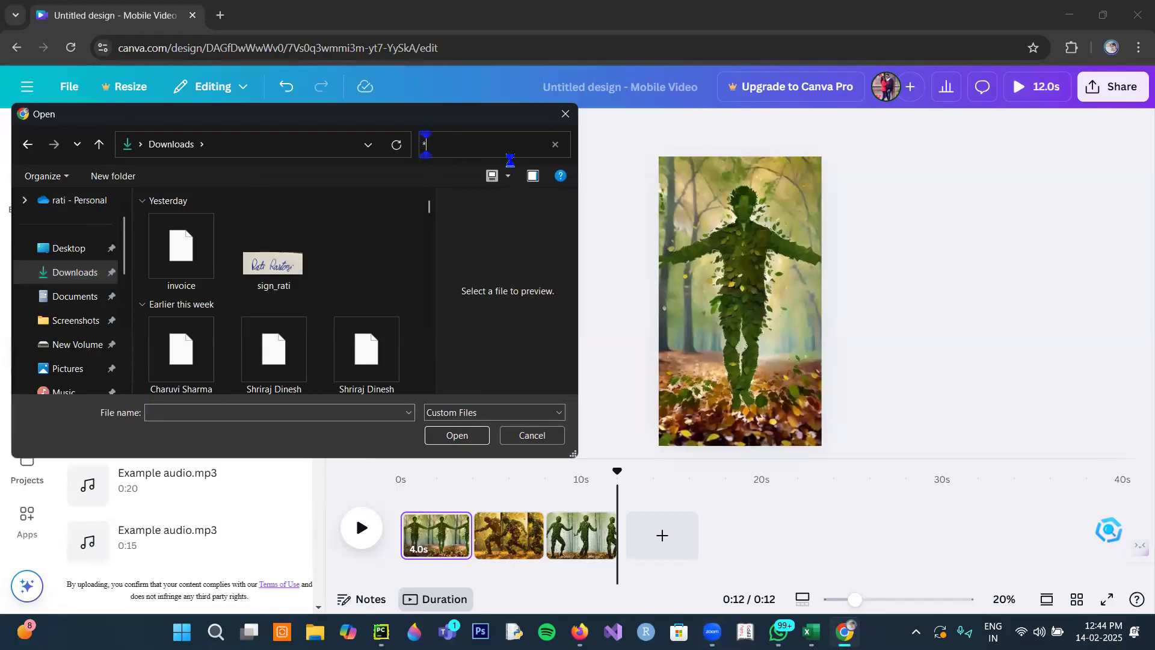
type("*.mp3")
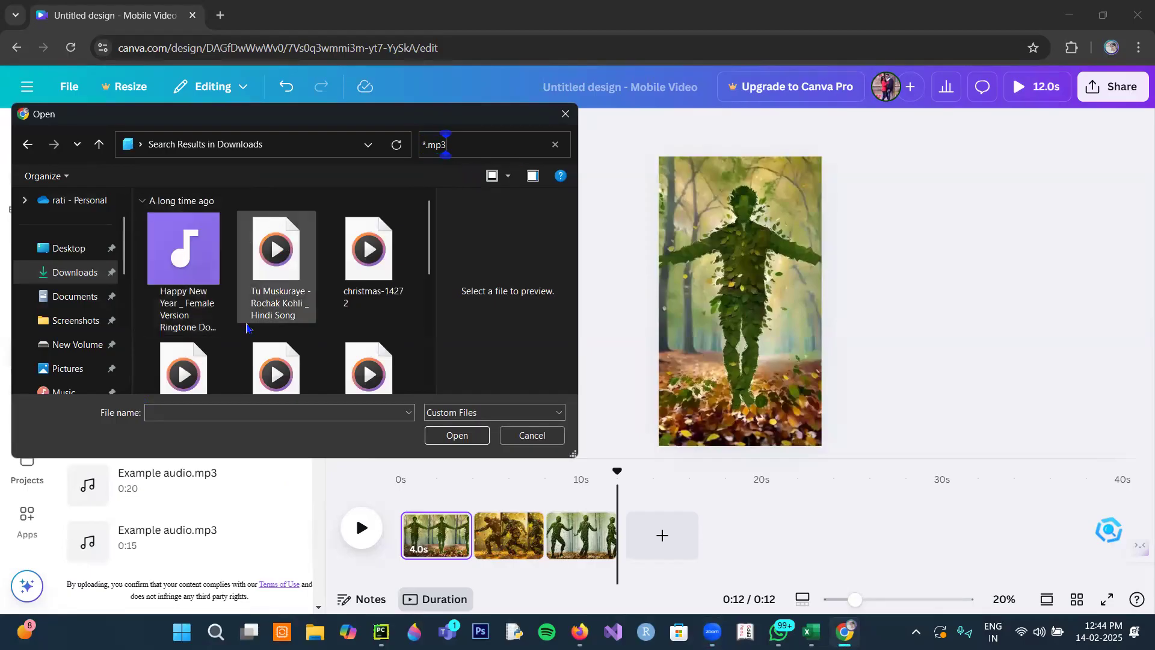
scroll(247, 328, "down", 1)
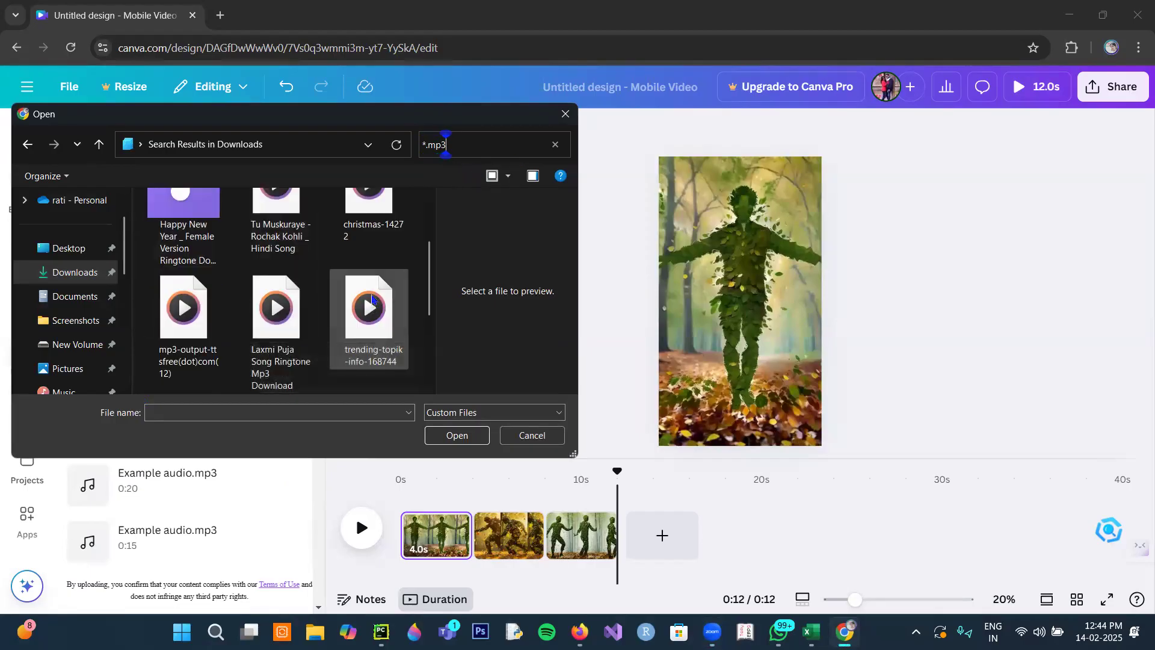
left_click(378, 301)
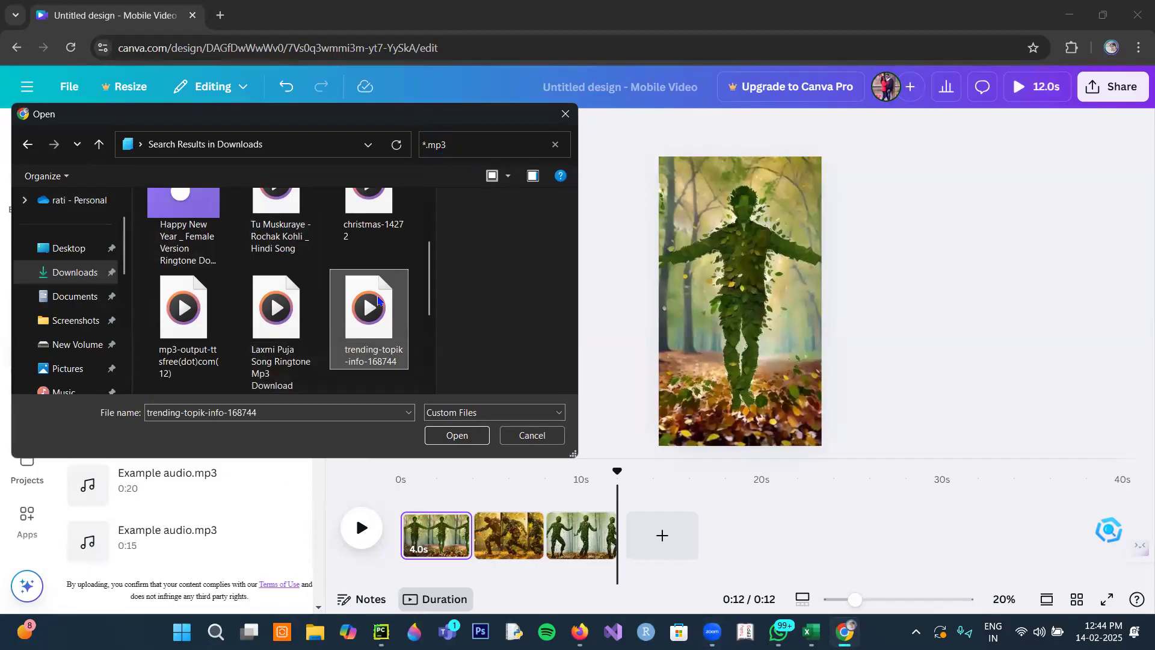
left_click(457, 435)
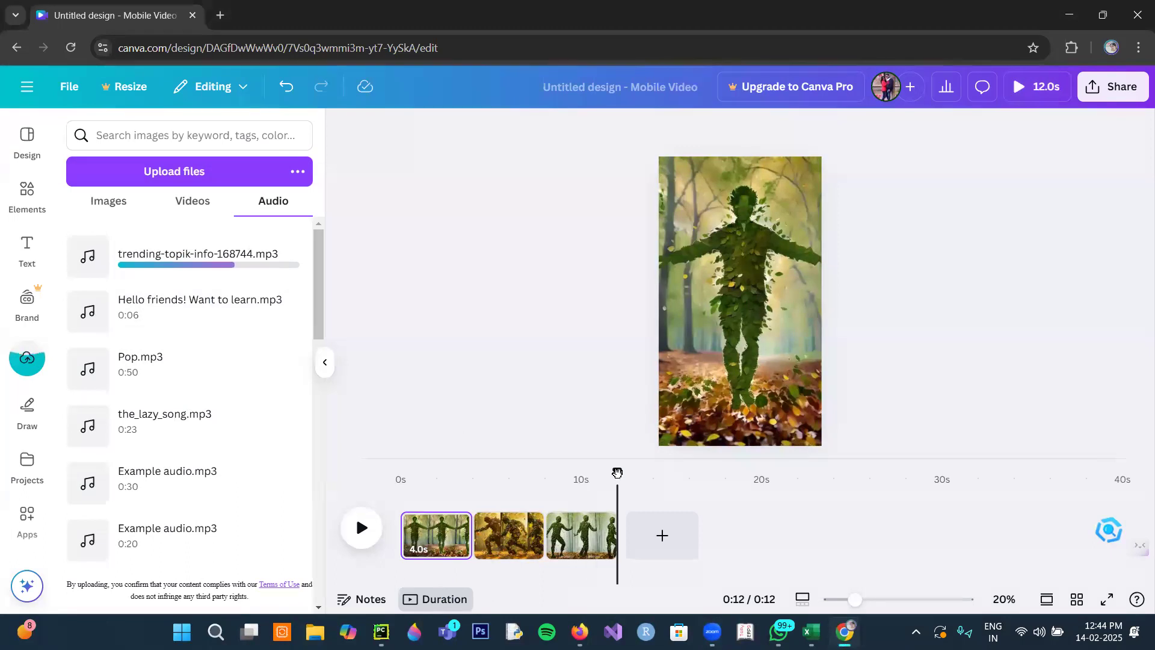
- Add the uploaded trending-topik-info-168744.mp3 from the start of the timeline and play the video to hear it with the clips
left_click_drag(590, 462, 400, 474)
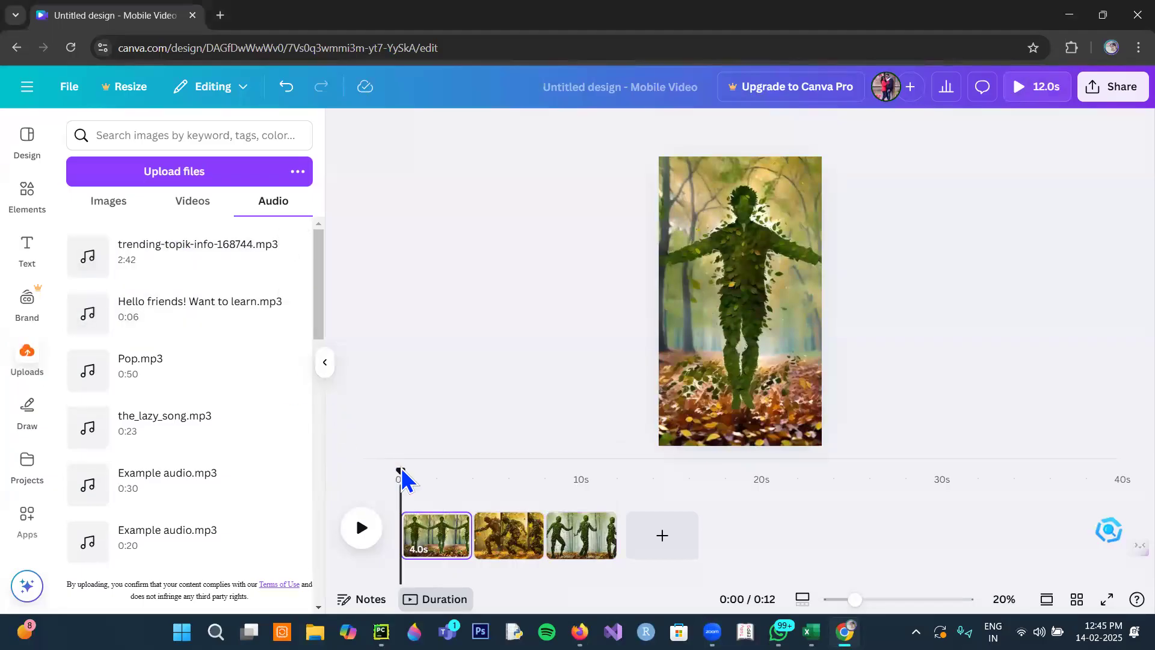
left_click(223, 271)
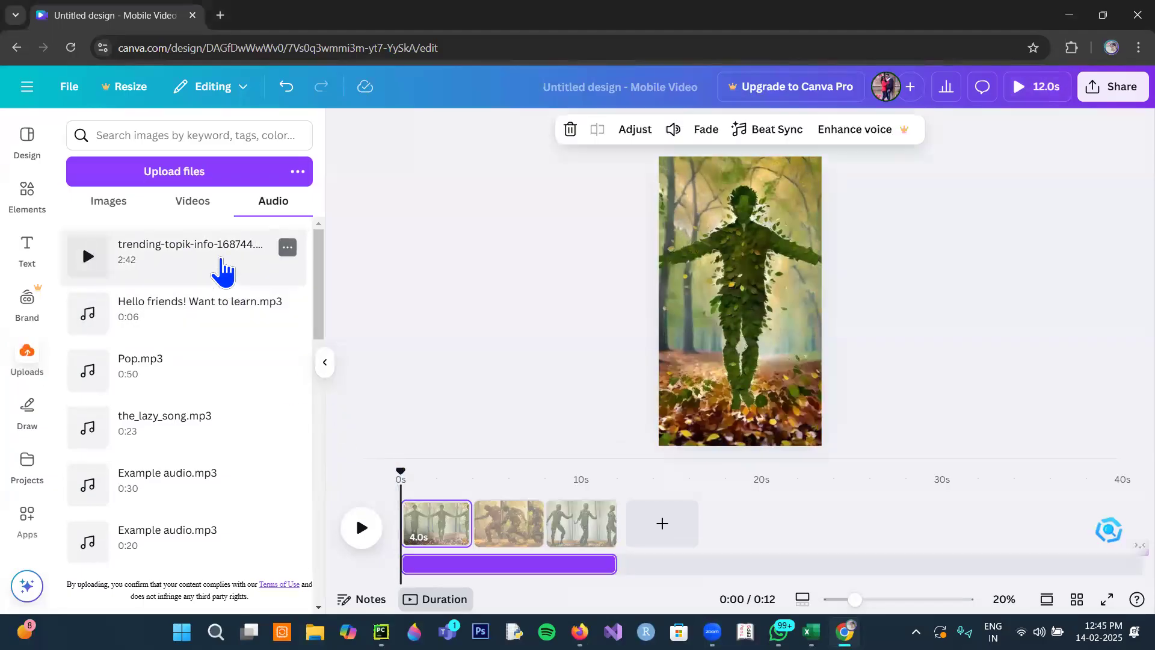
left_click(356, 534)
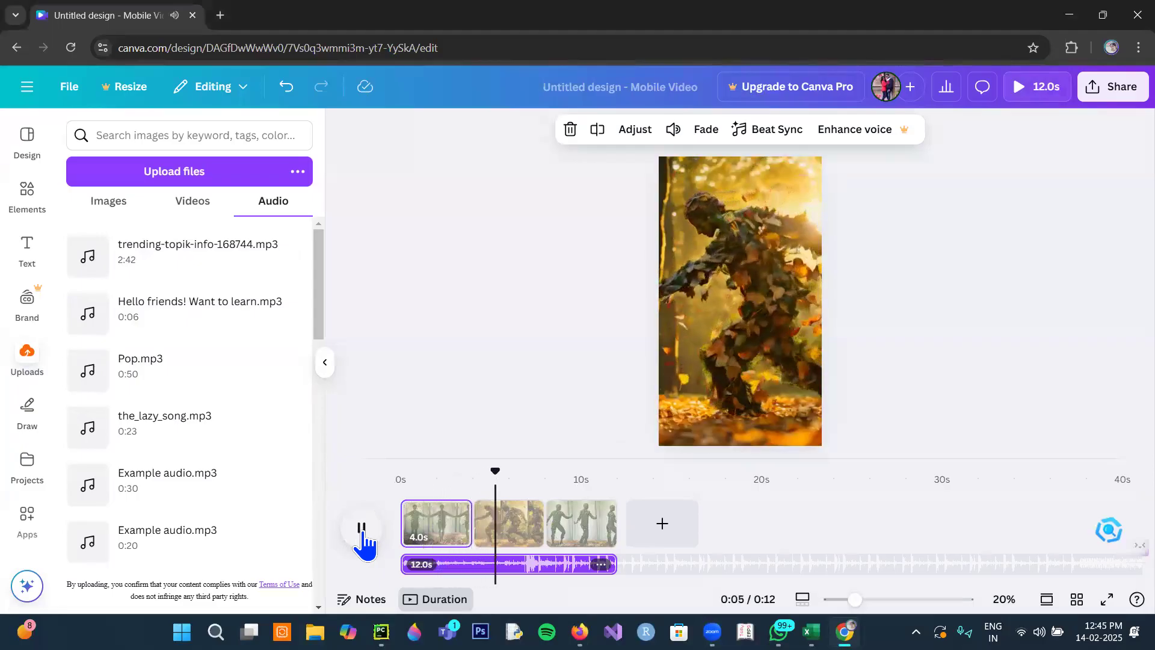
left_click(362, 529)
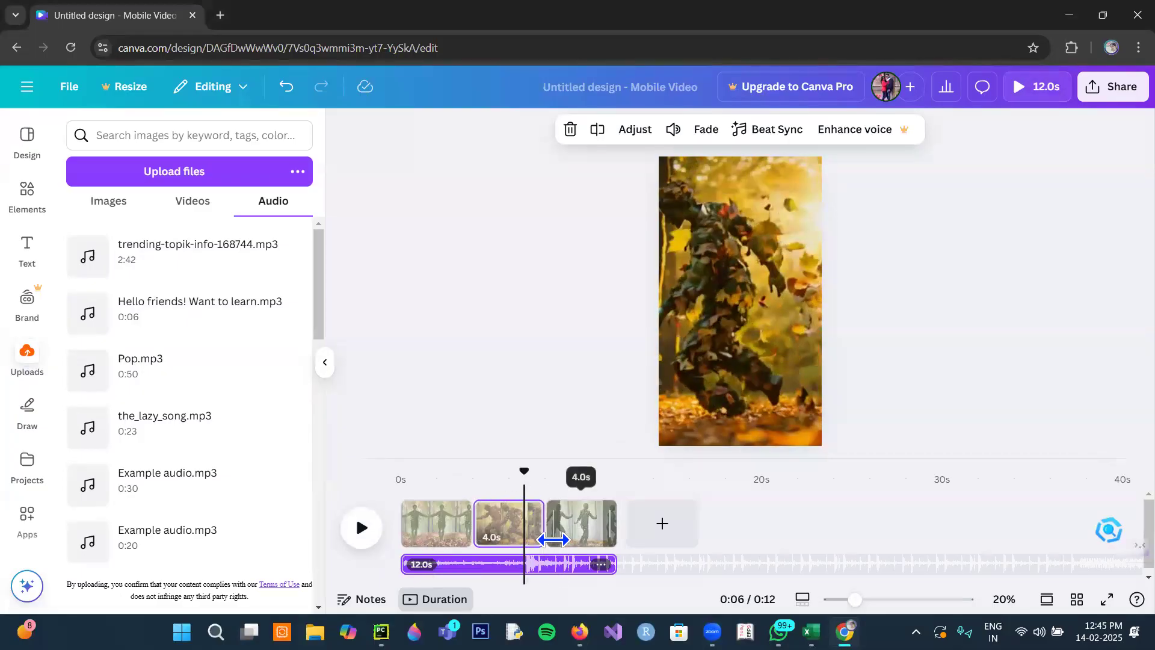
- Return the playhead to the start of the video and search the graphics elements for emoji
left_click_drag(524, 470, 396, 476)
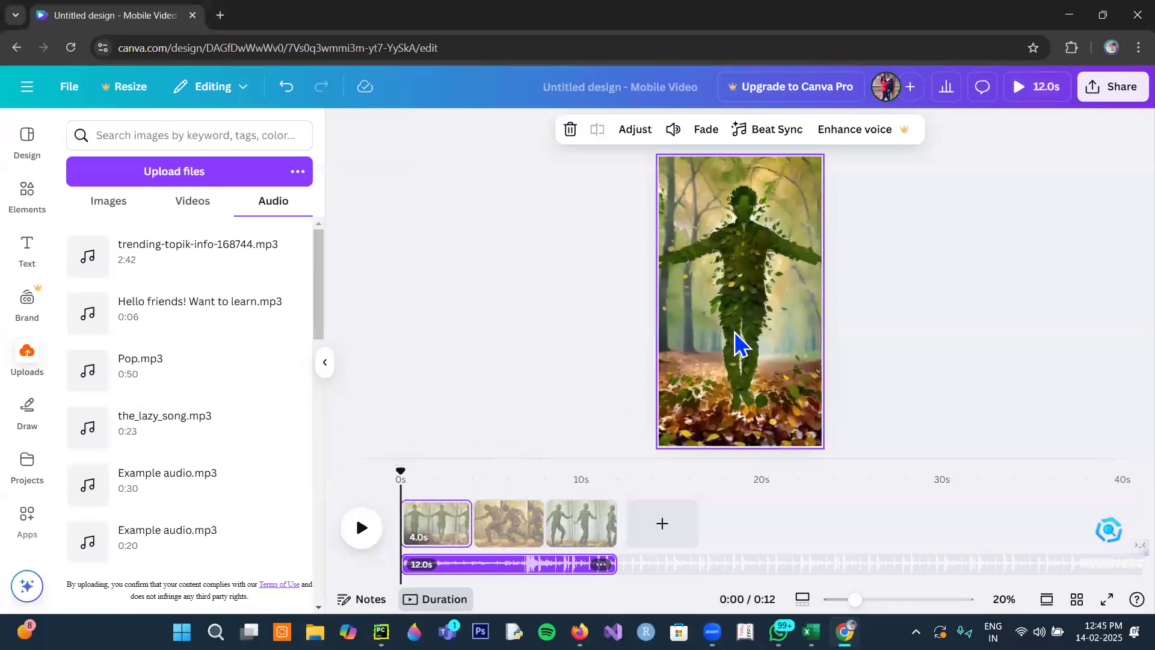
left_click(25, 198)
left_click(154, 136)
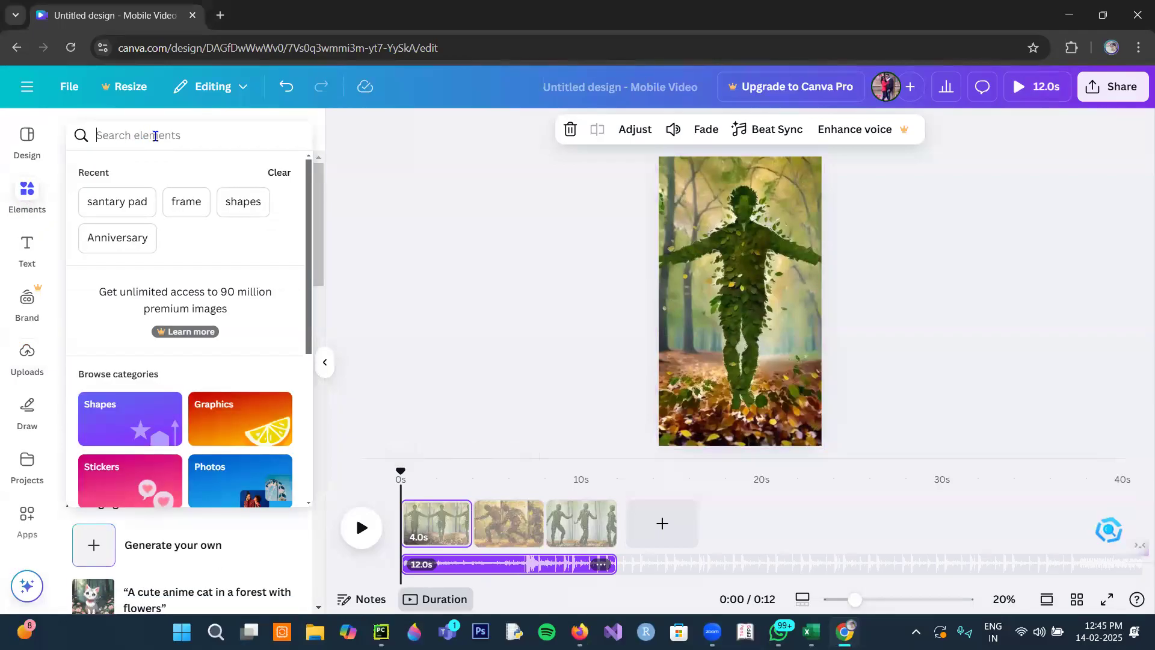
type("emoji")
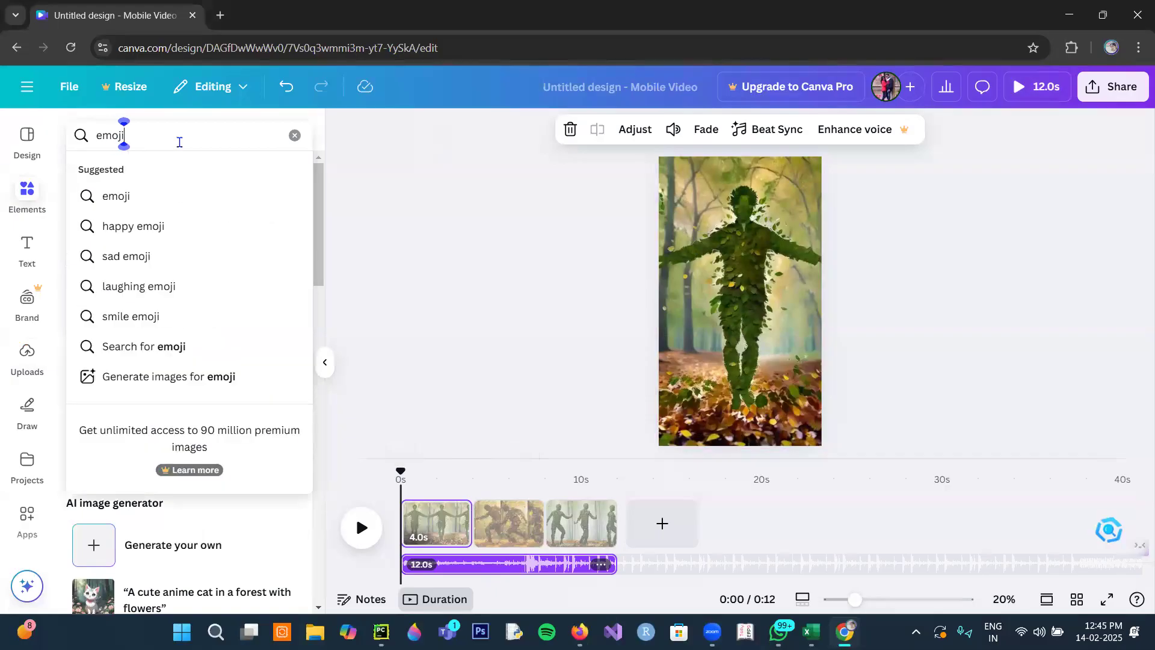
left_click(118, 198)
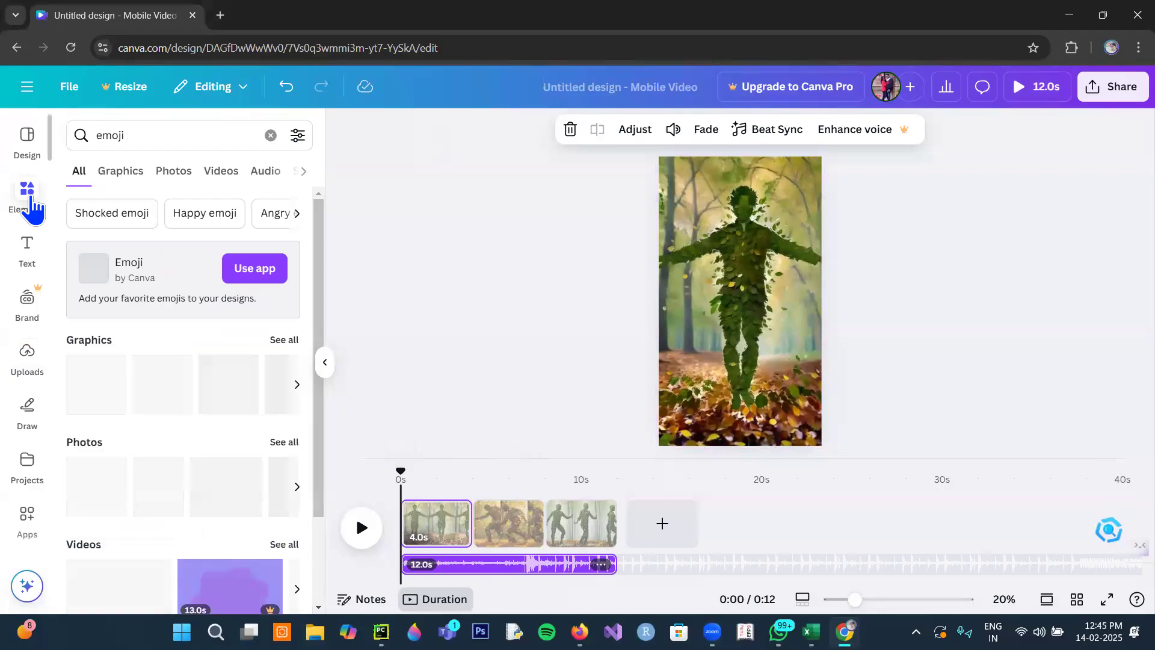
left_click(130, 175)
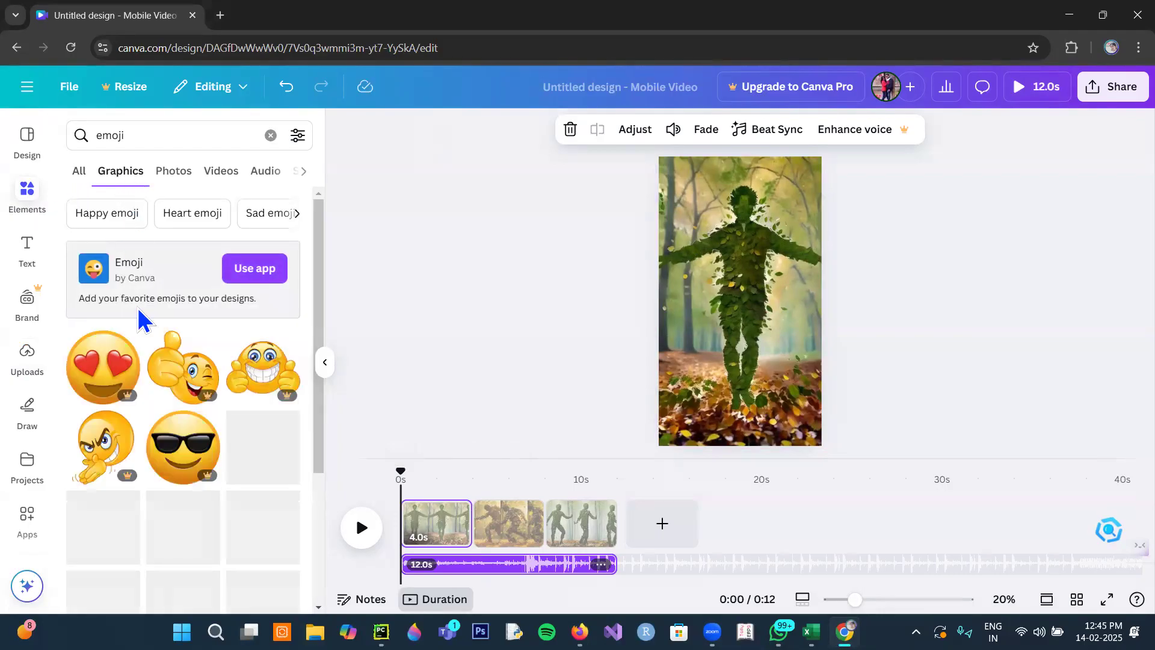
- Add the animated sticker of rising hearts, likes and smileys to the first page and shift it to the page's left edge
scroll(154, 360, "down", 3)
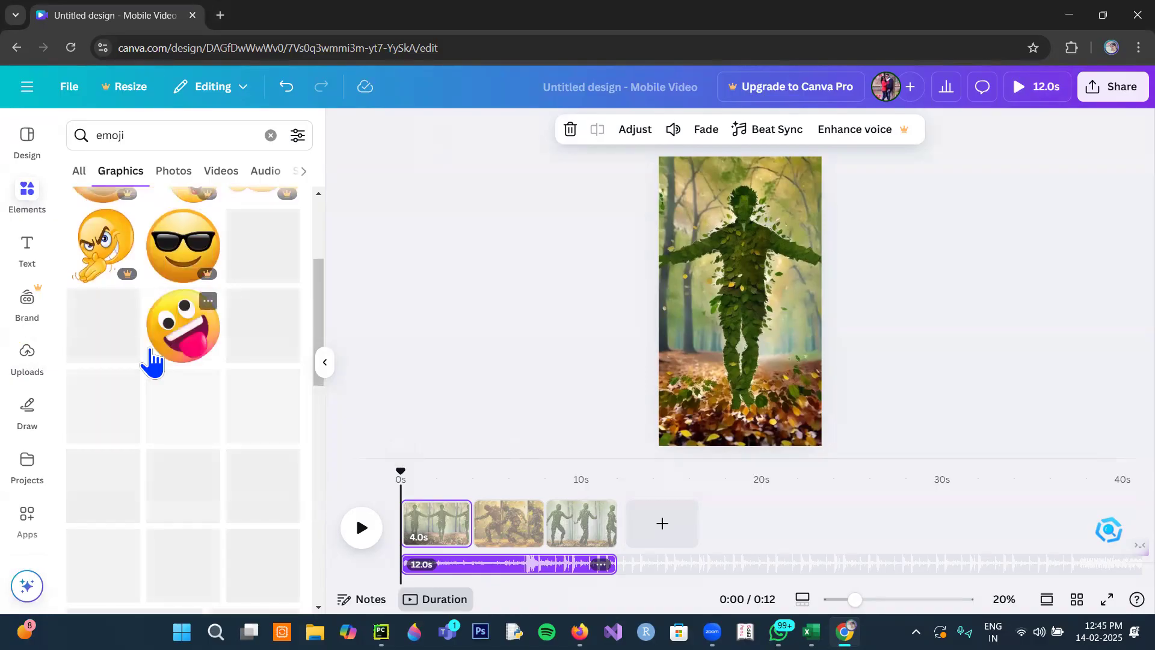
scroll(150, 347, "down", 1)
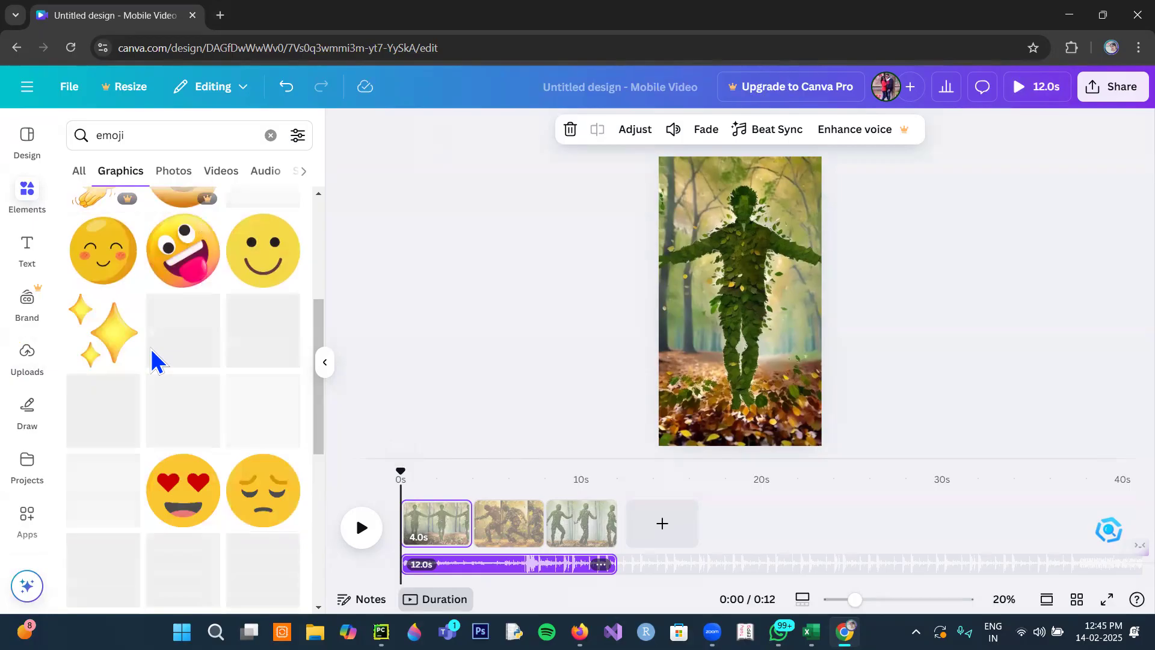
scroll(152, 359, "down", 1)
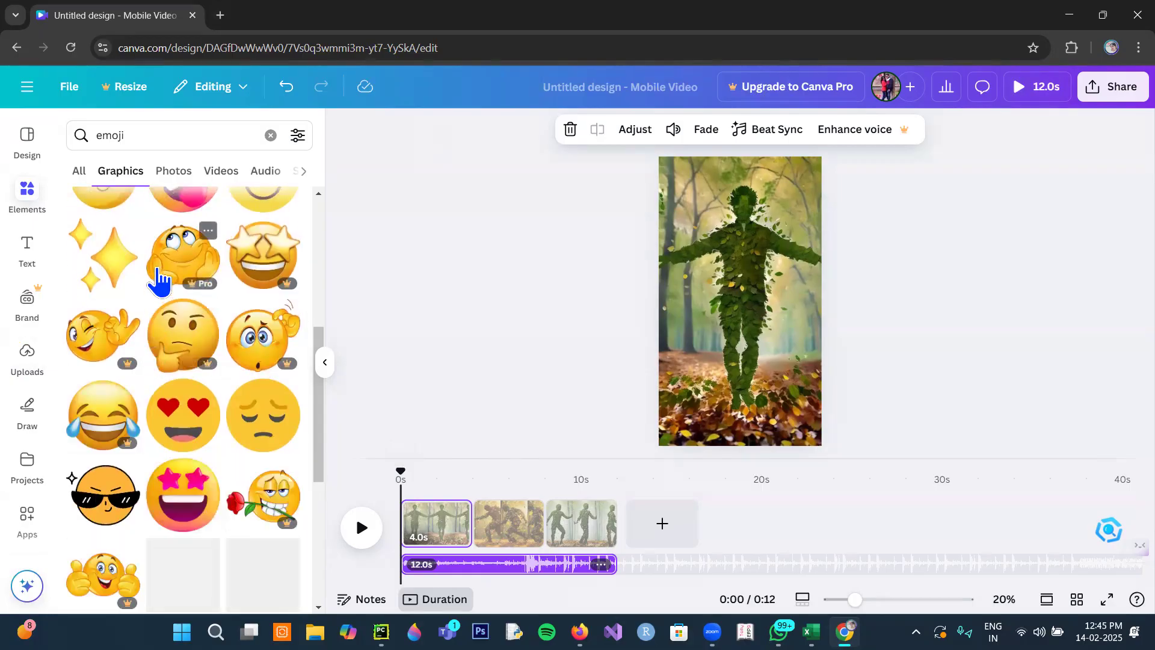
scroll(233, 302, "down", 3)
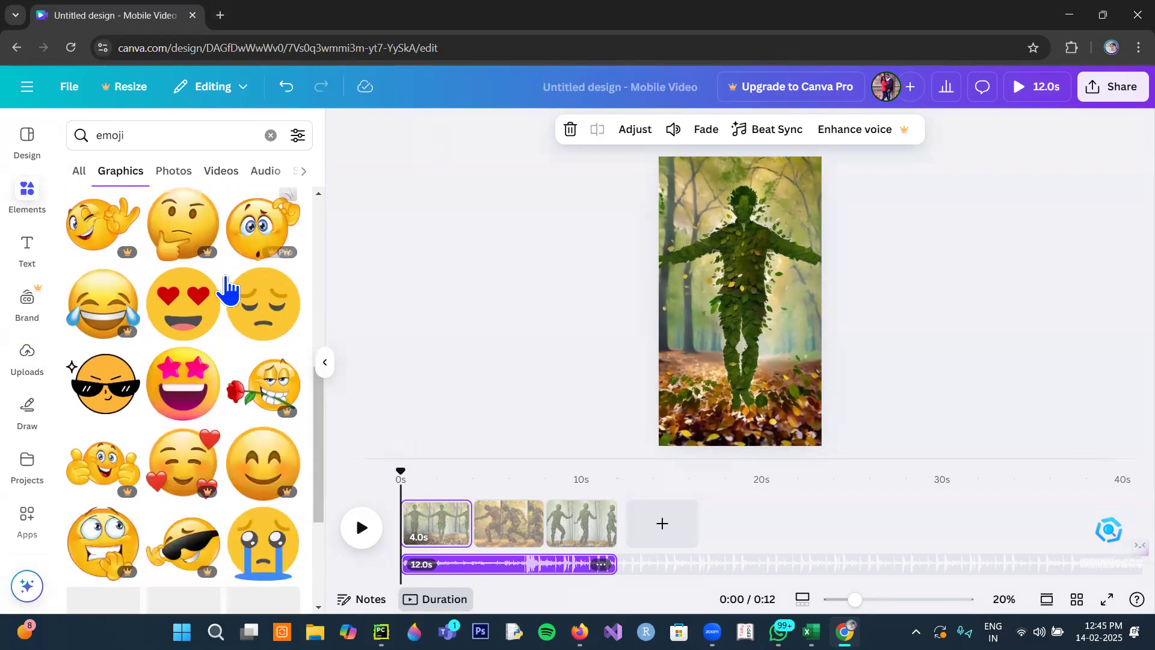
scroll(229, 289, "down", 1)
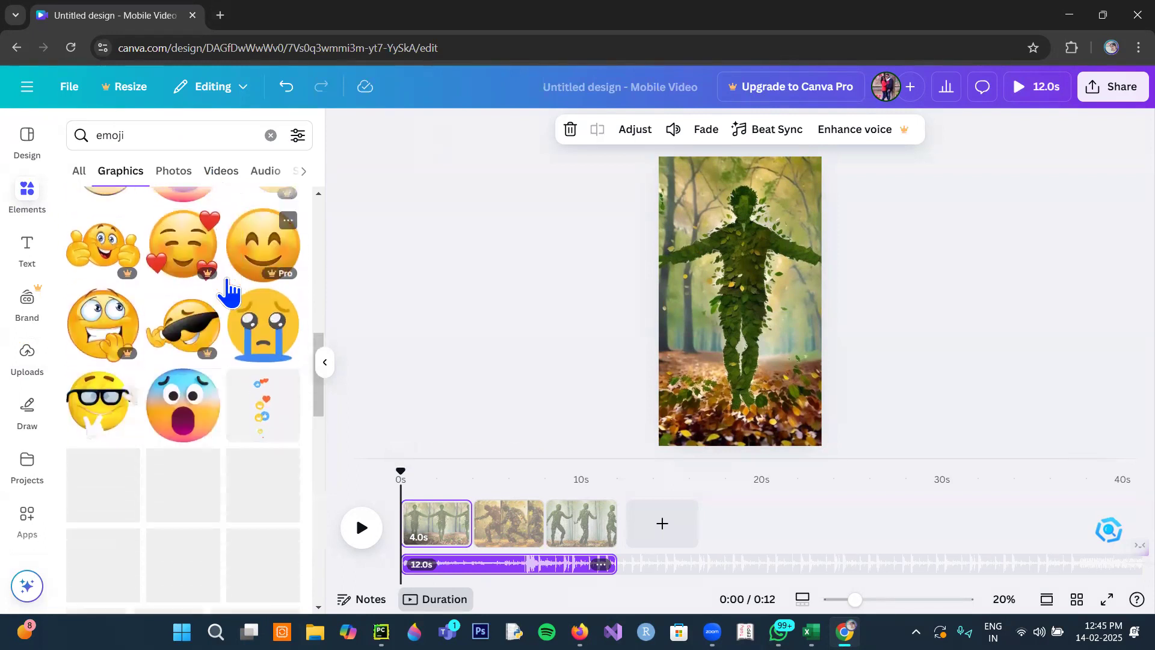
left_click(263, 432)
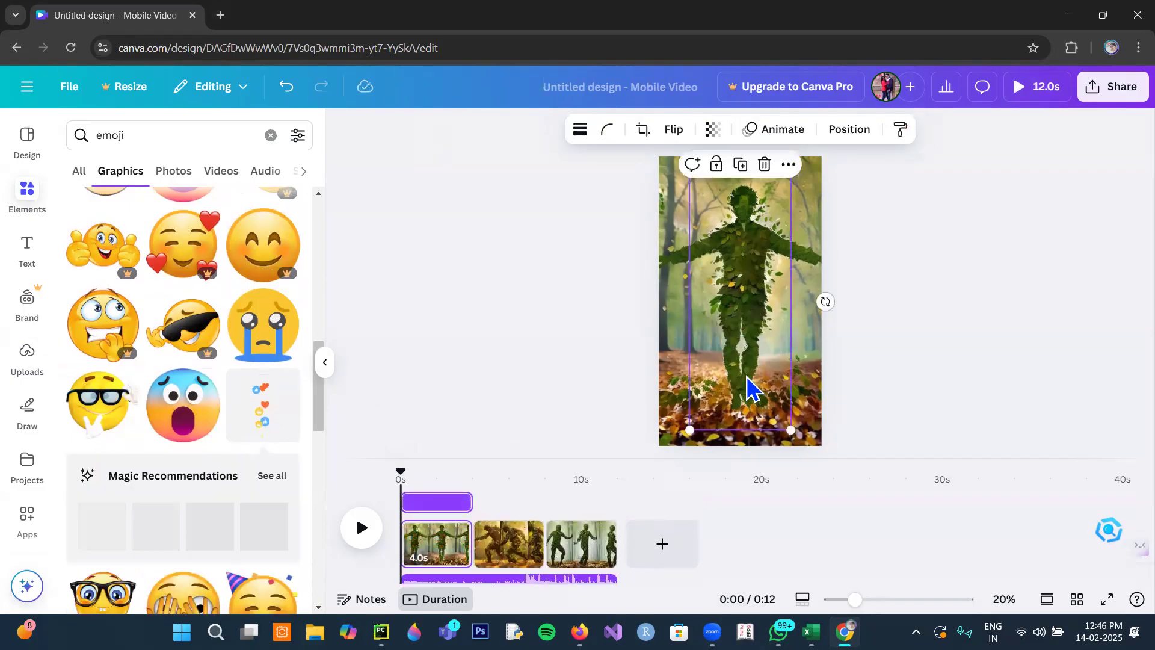
left_click_drag(734, 394, 675, 405)
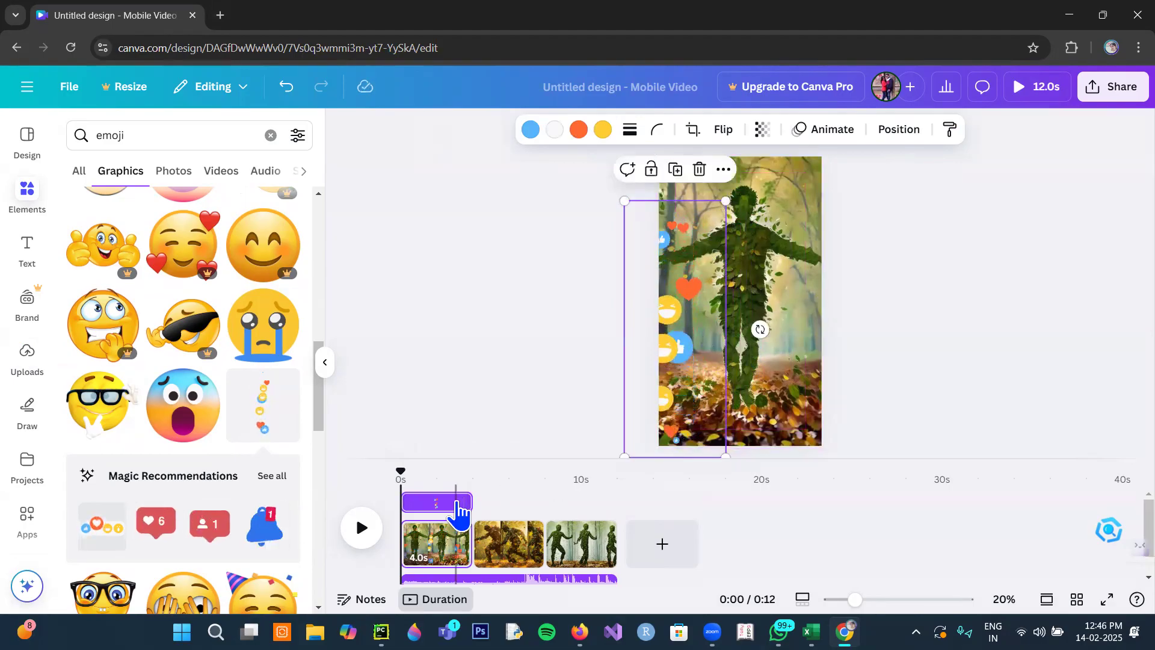
- Add the recommended animated reaction bar sticker to the middle page and place it at the page's bottom edge
left_click(513, 551)
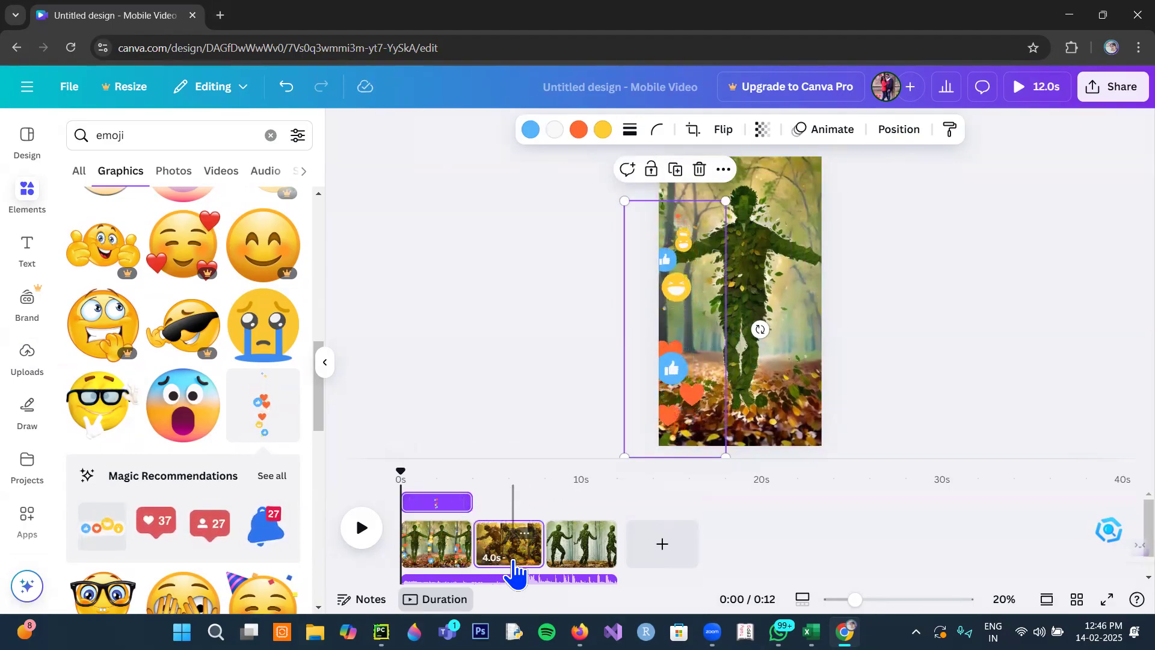
left_click(272, 478)
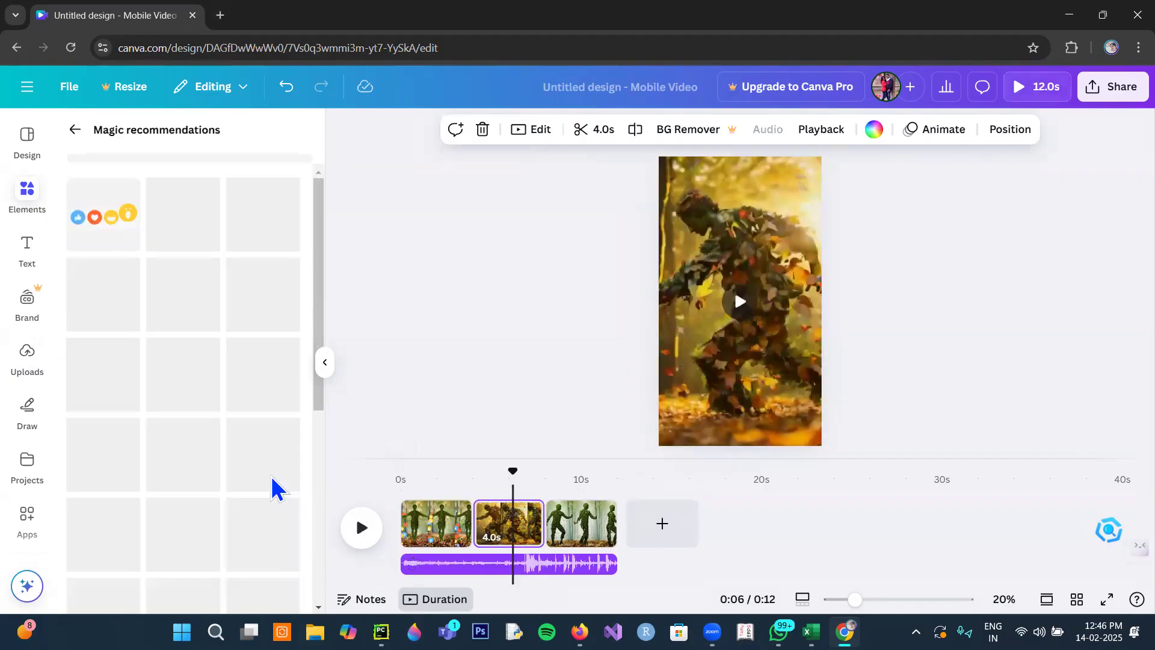
left_click(97, 239)
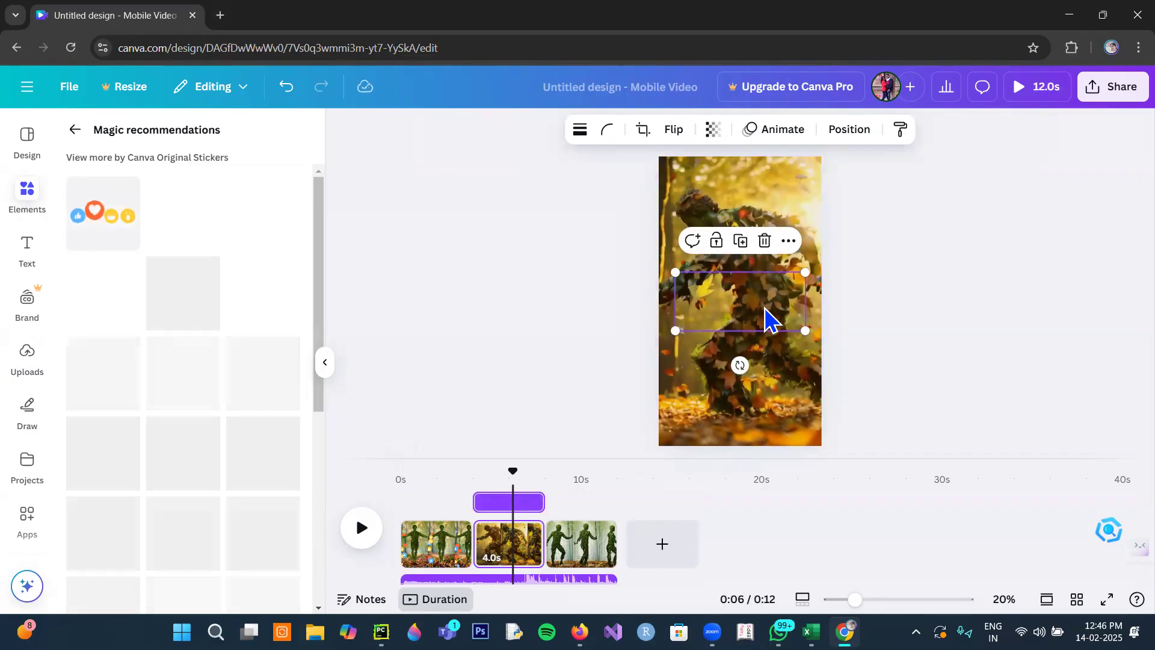
left_click_drag(769, 316, 759, 436)
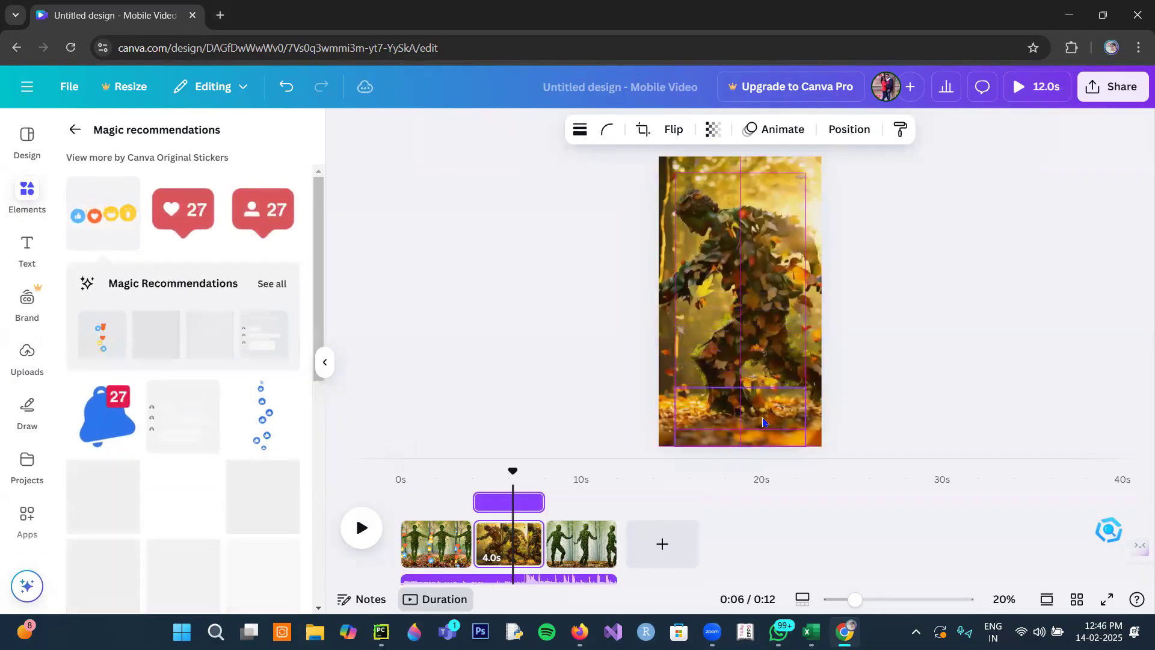
- Add the animated light-blue thumbs-up bubbles sticker to the third page and shift it toward the page's right side
left_click(595, 555)
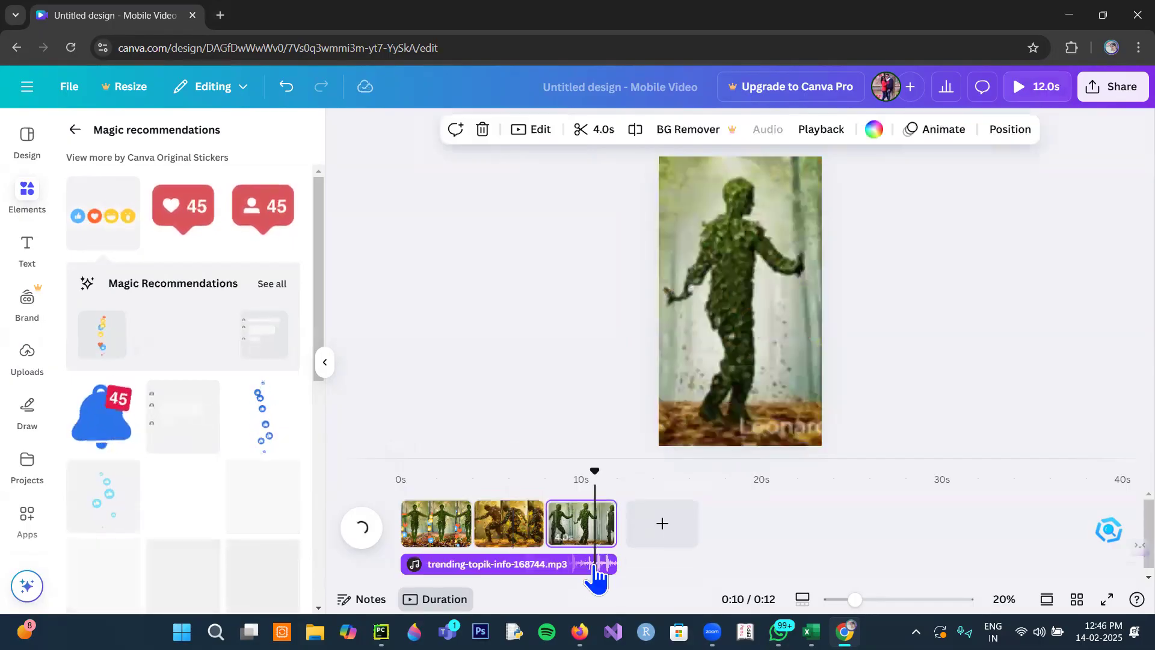
scroll(246, 461, "down", 1)
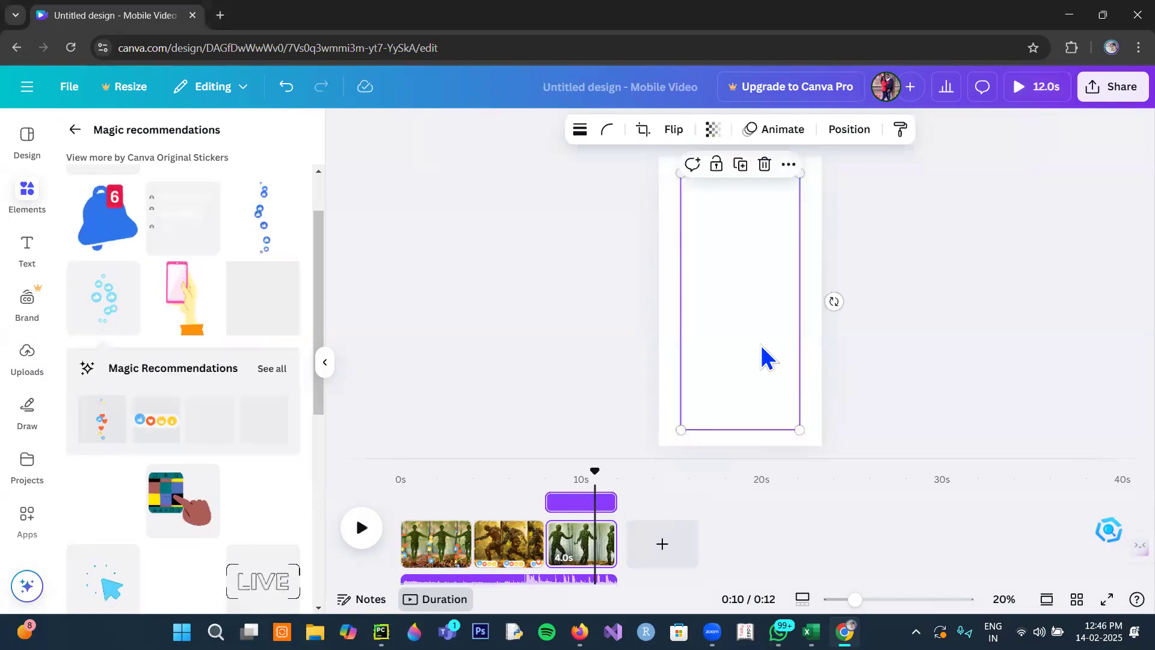
left_click_drag(760, 364, 825, 376)
left_click(608, 433)
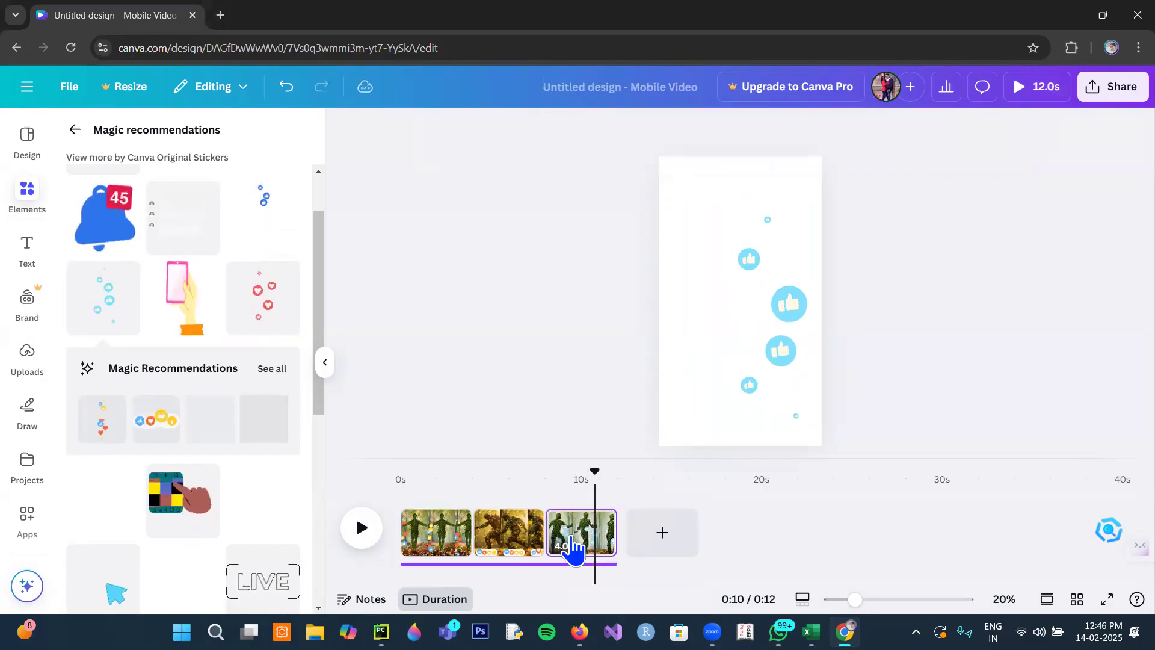
- Check the stickers on the middle and first pages and play the video from near the beginning
left_click(519, 532)
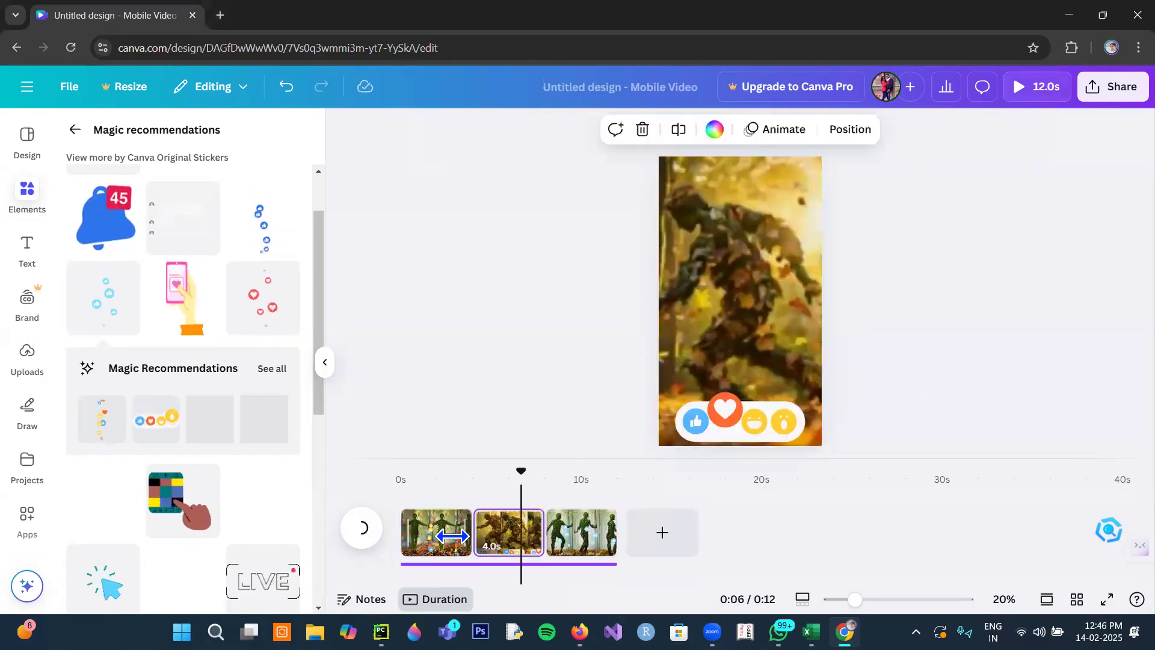
left_click(453, 530)
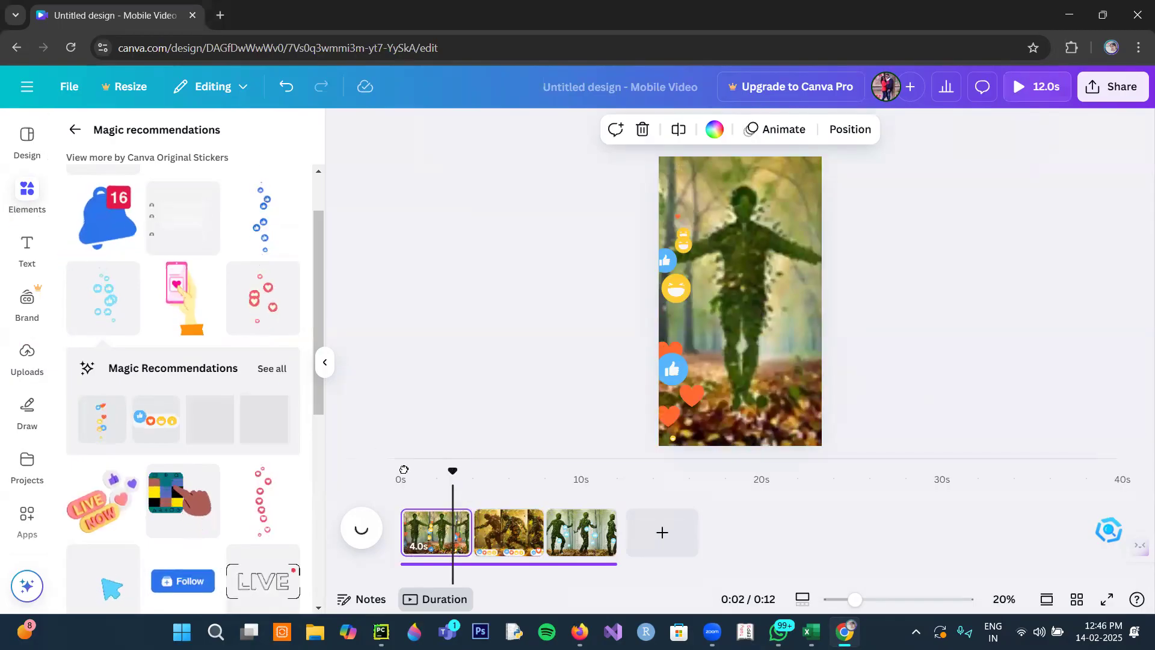
left_click(402, 545)
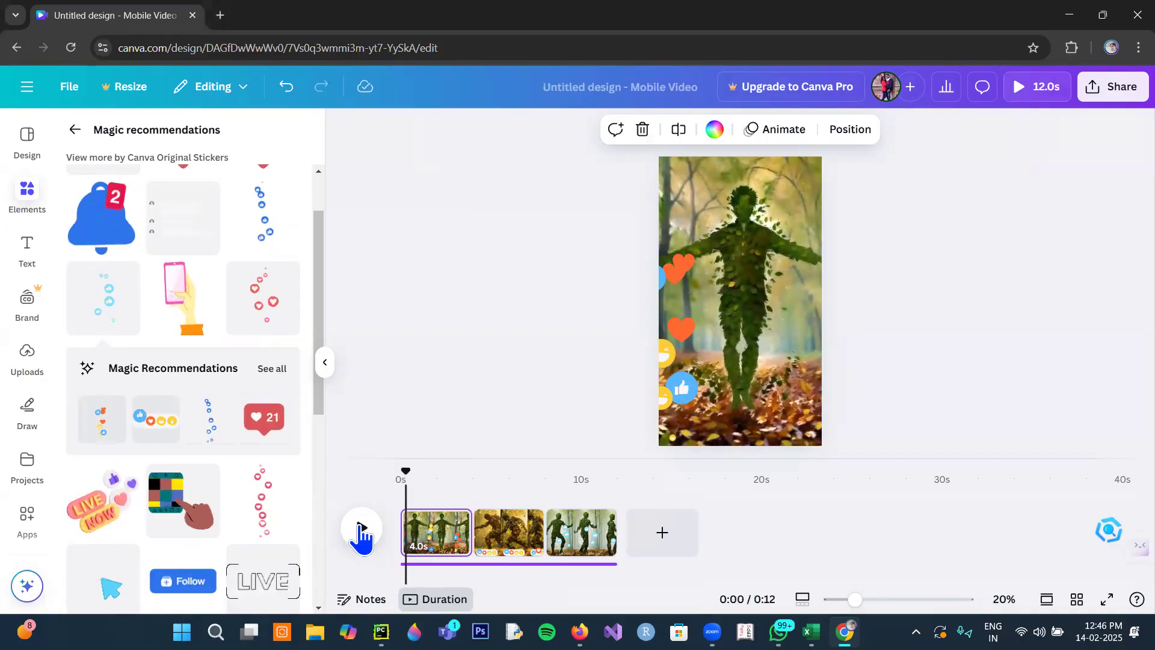
left_click(361, 528)
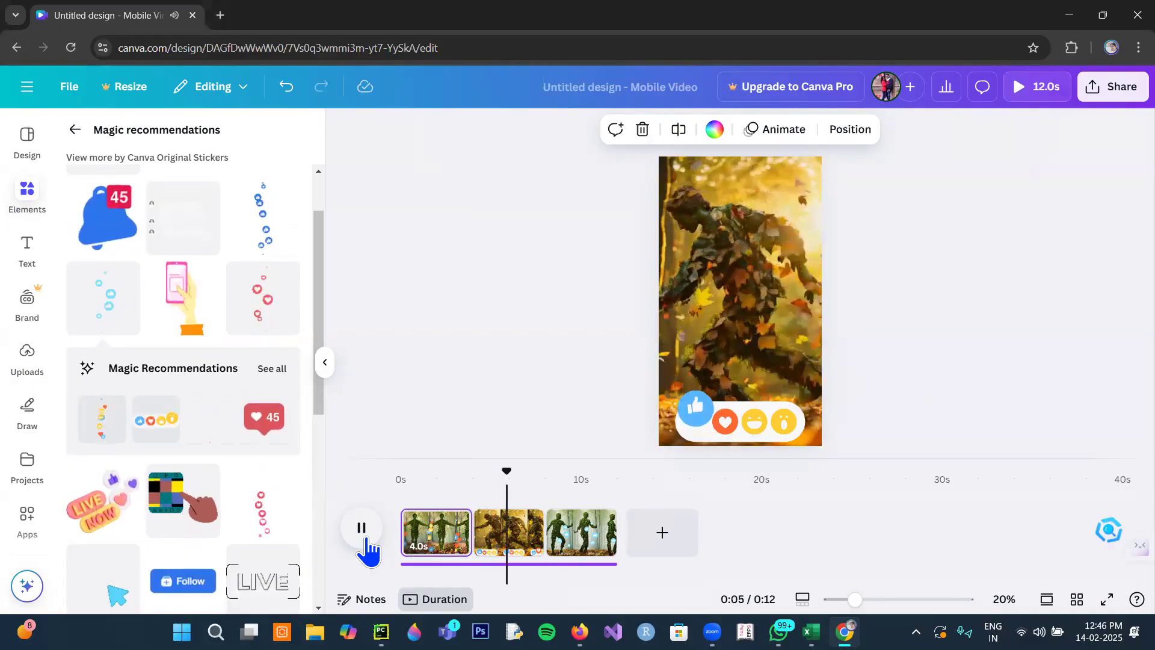
- Pause the playback and add a Circle Wipe transition between all pages
left_click(362, 529)
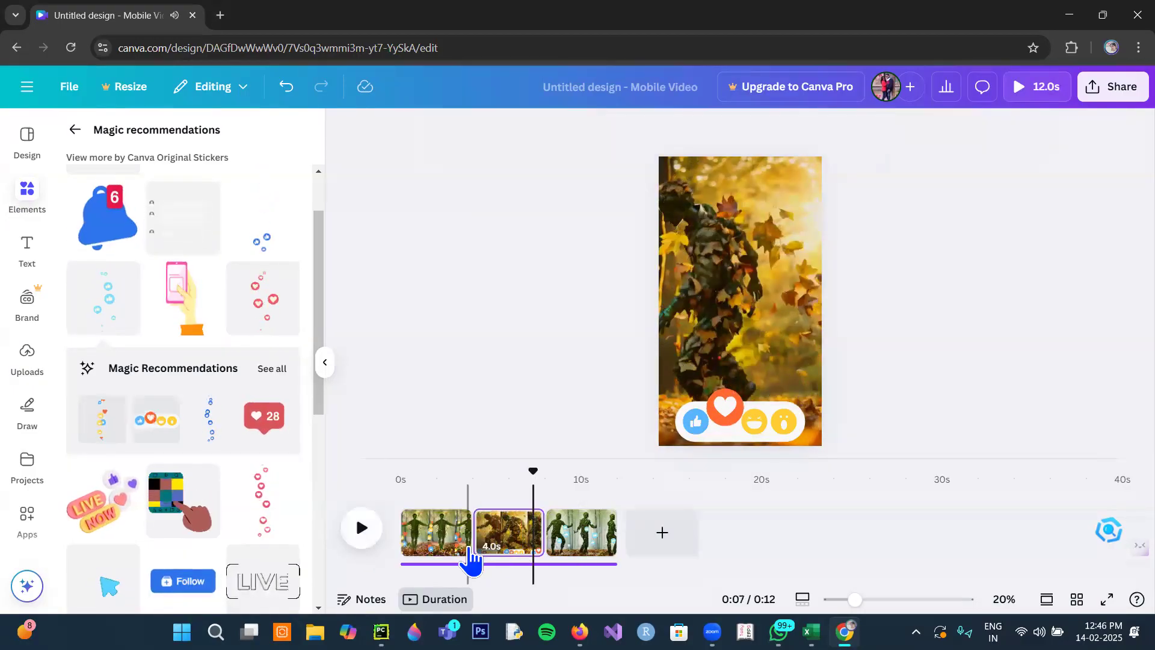
mouse_move(474, 559)
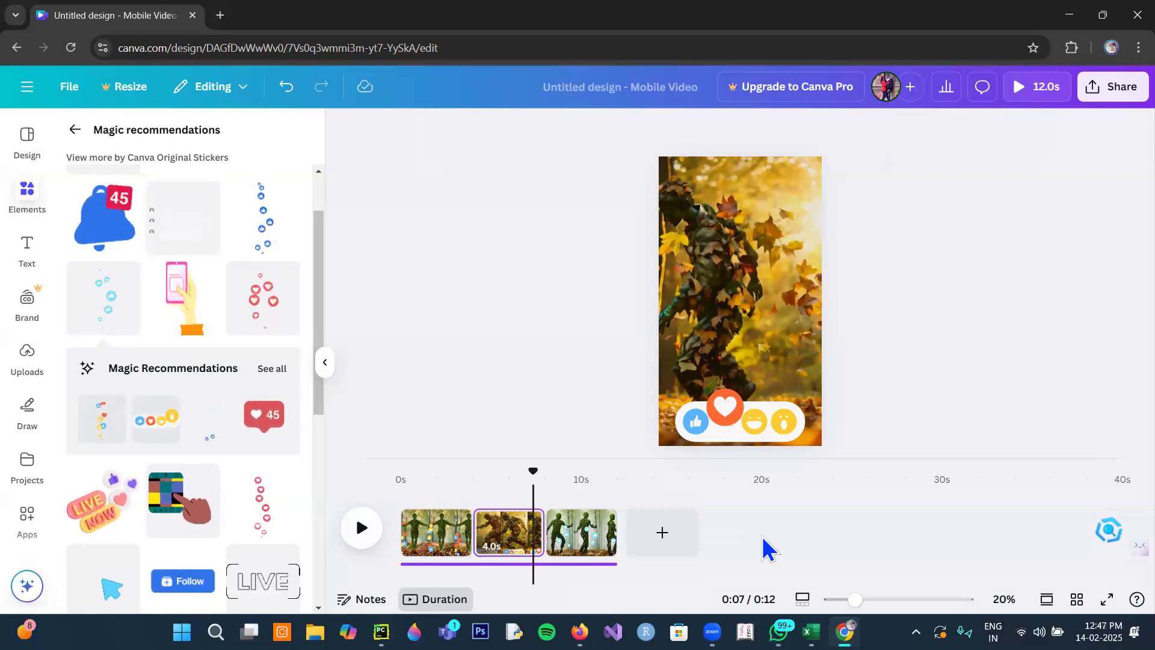
left_click(472, 546)
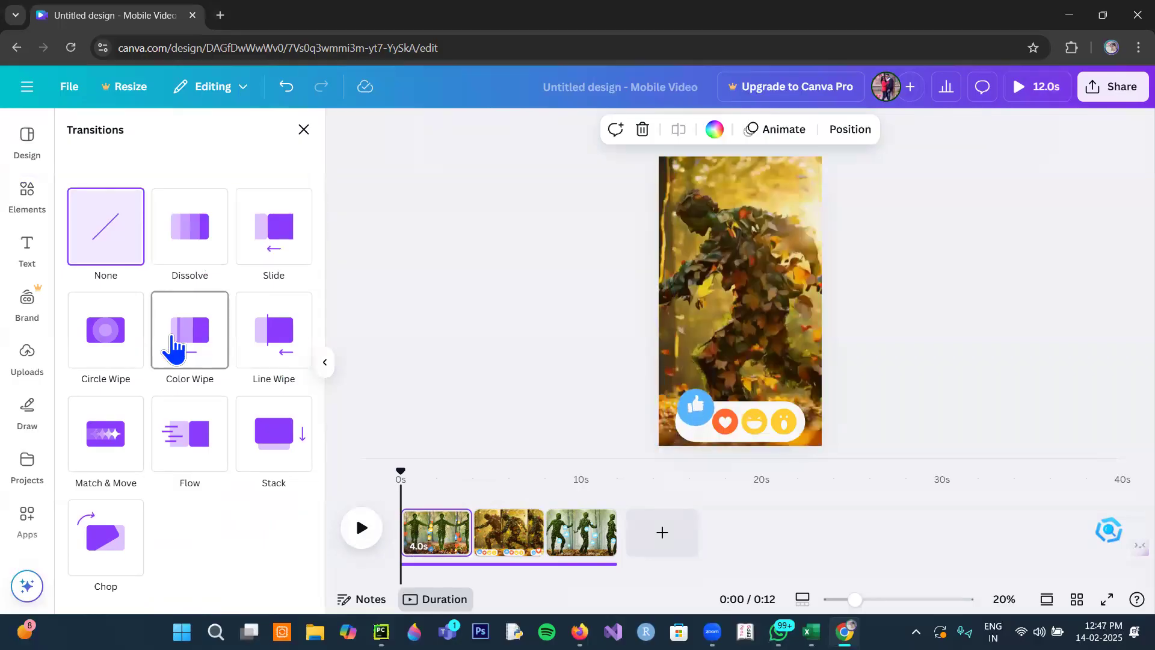
left_click(111, 352)
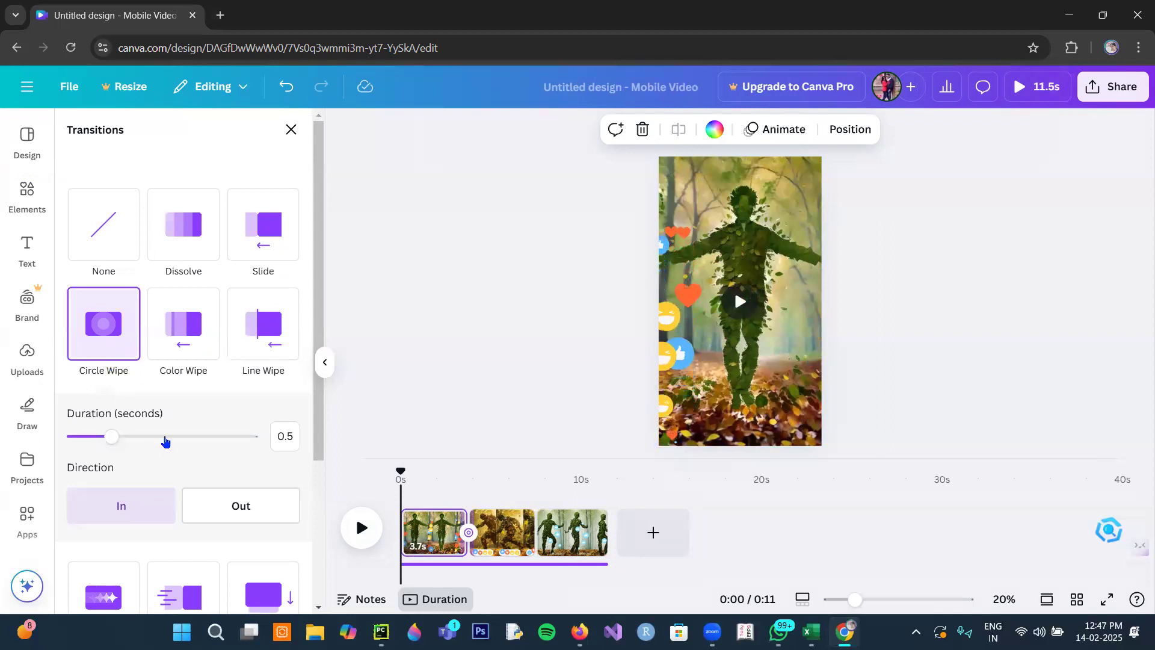
scroll(173, 467, "down", 3)
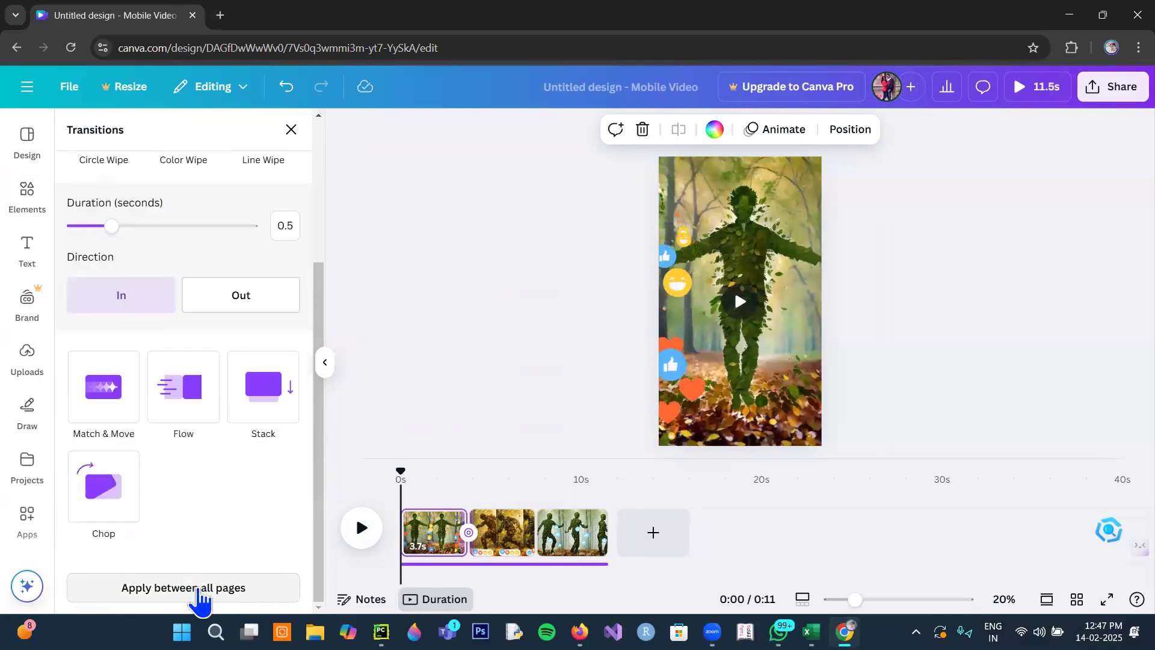
left_click(198, 588)
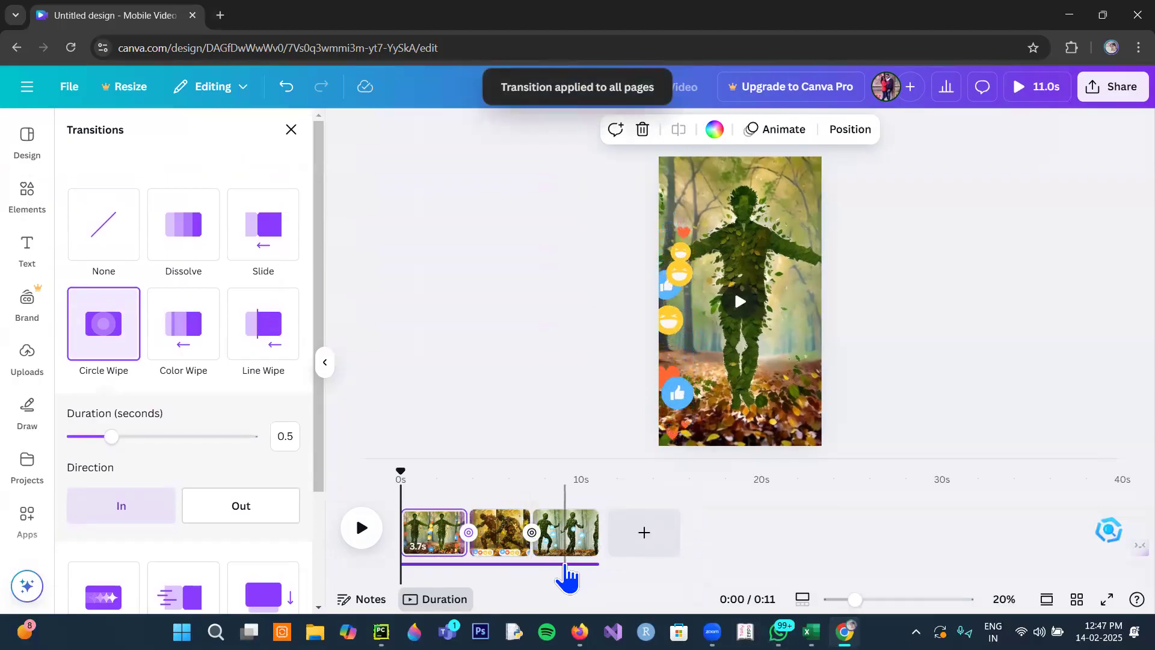
- Lower the audio track's volume to 28 and play the video from the start
left_click(567, 566)
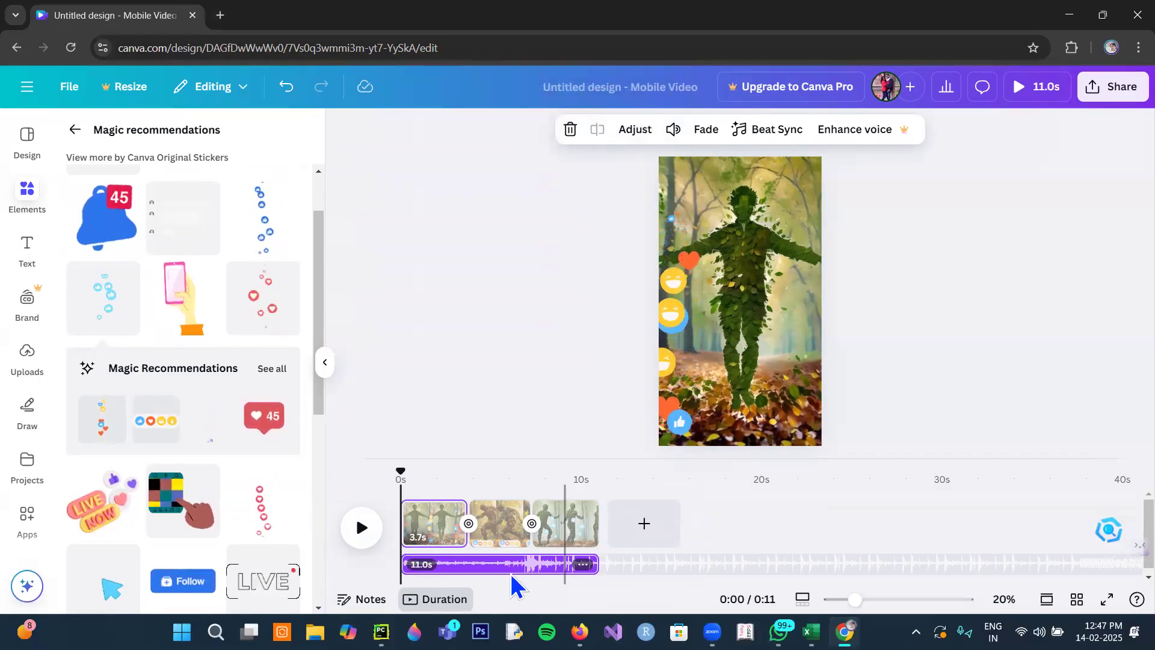
right_click(569, 534)
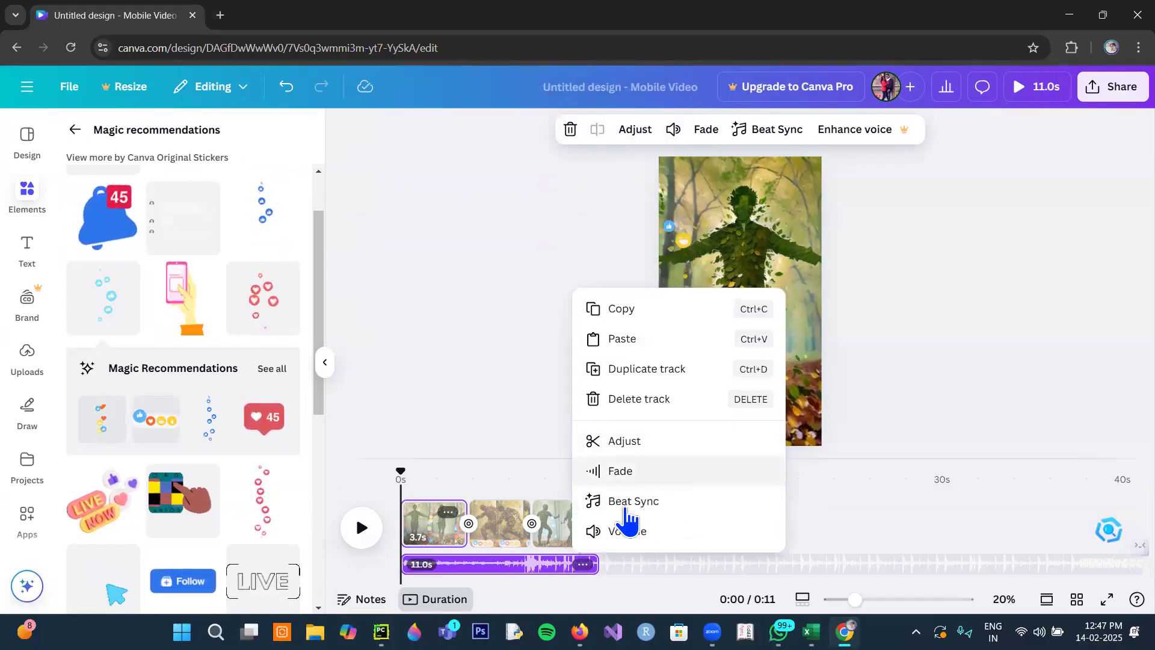
left_click(626, 532)
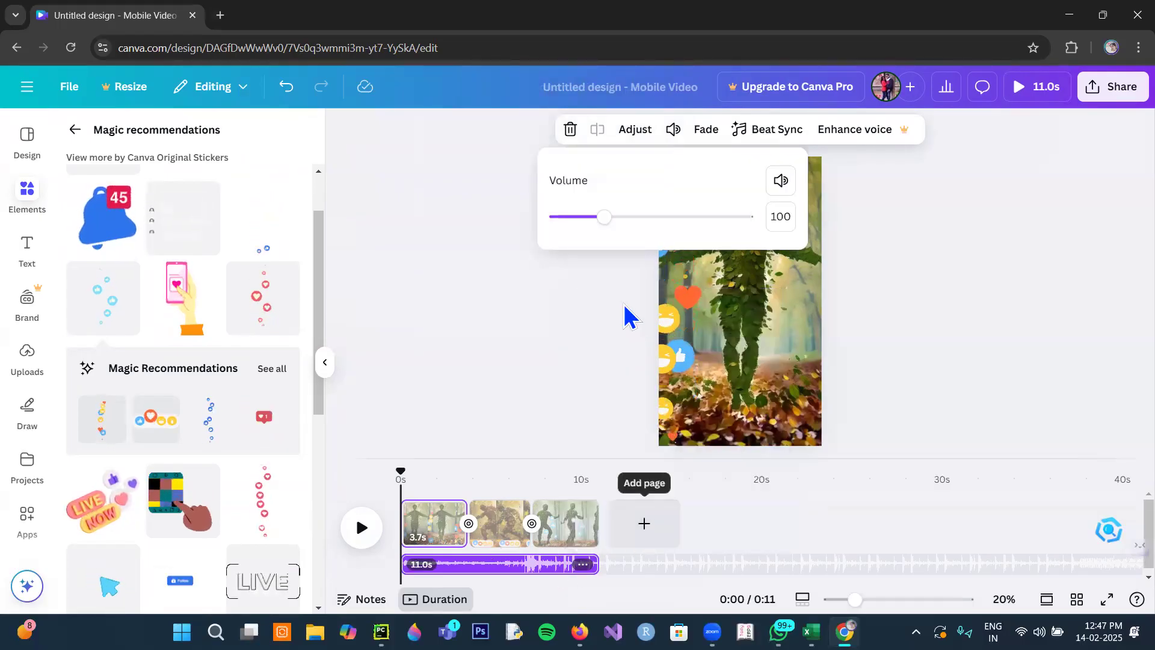
left_click(569, 217)
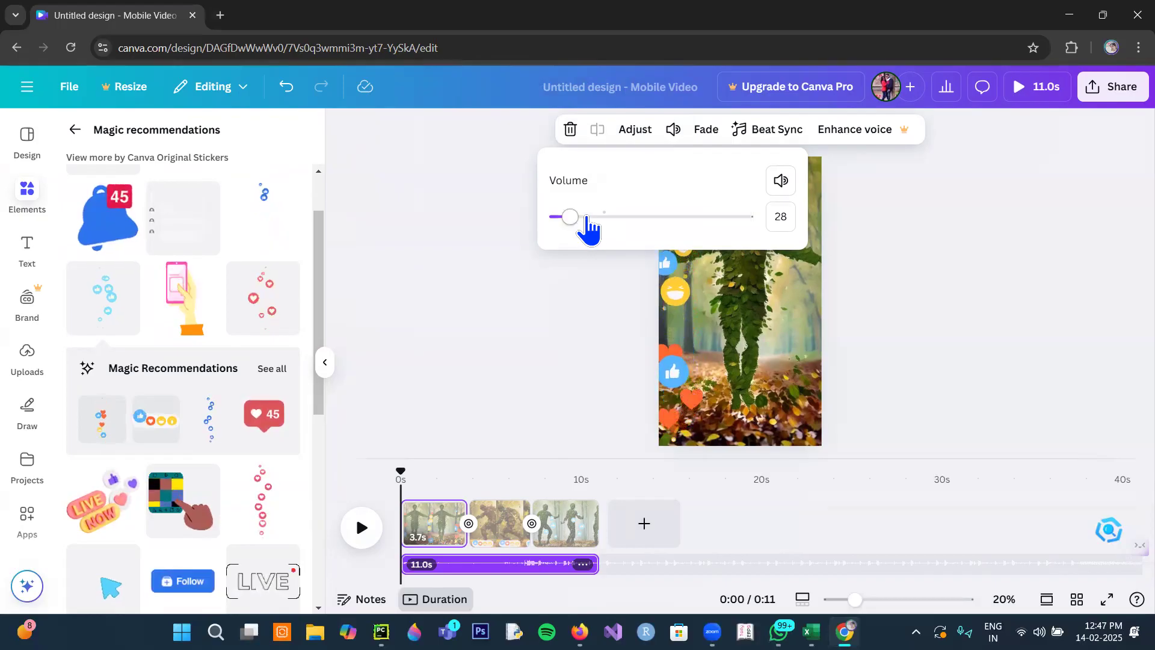
left_click(358, 519)
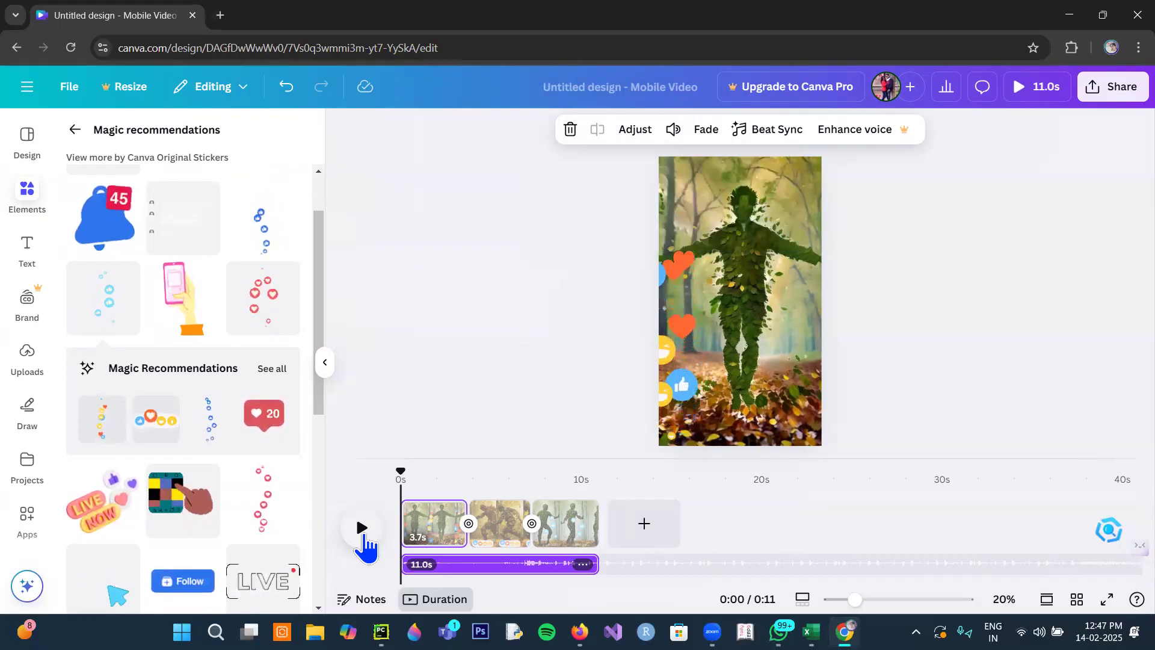
left_click(363, 532)
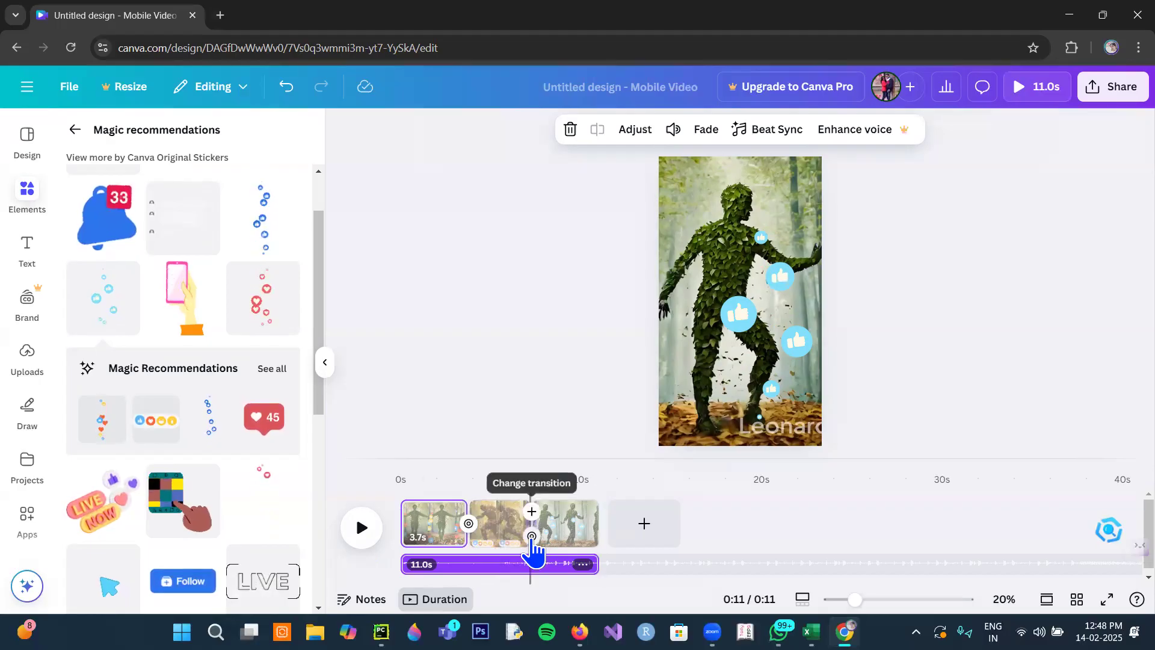
- Insert a blank page between the second and third pages and search the photo elements for "tress life"
left_click(532, 513)
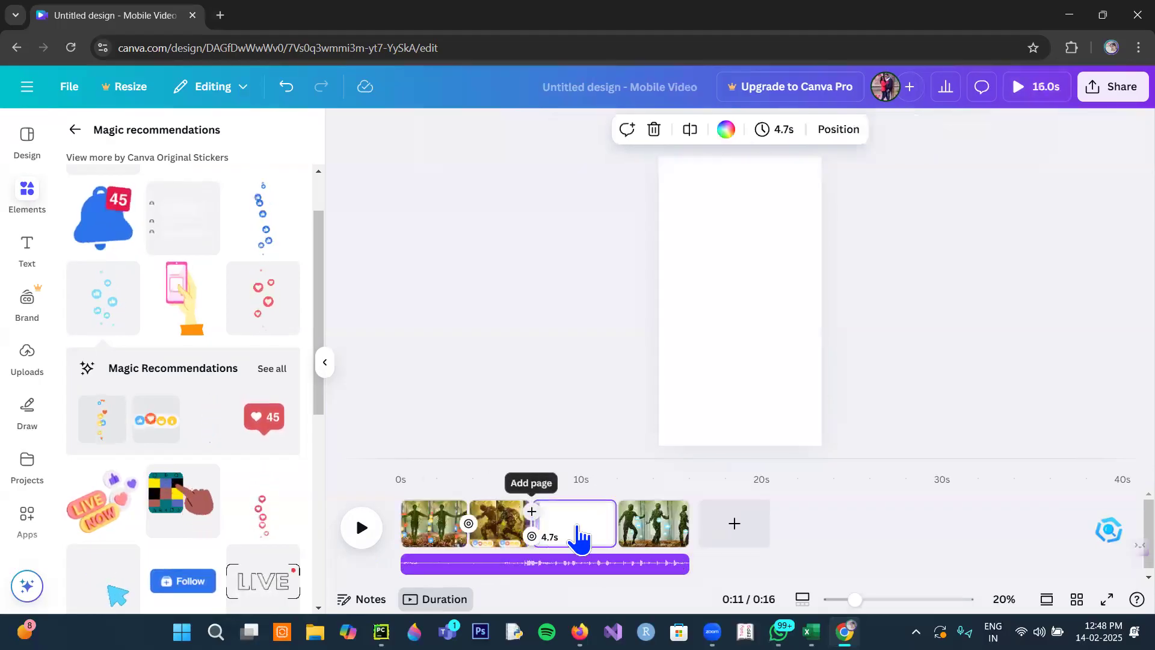
left_click(33, 205)
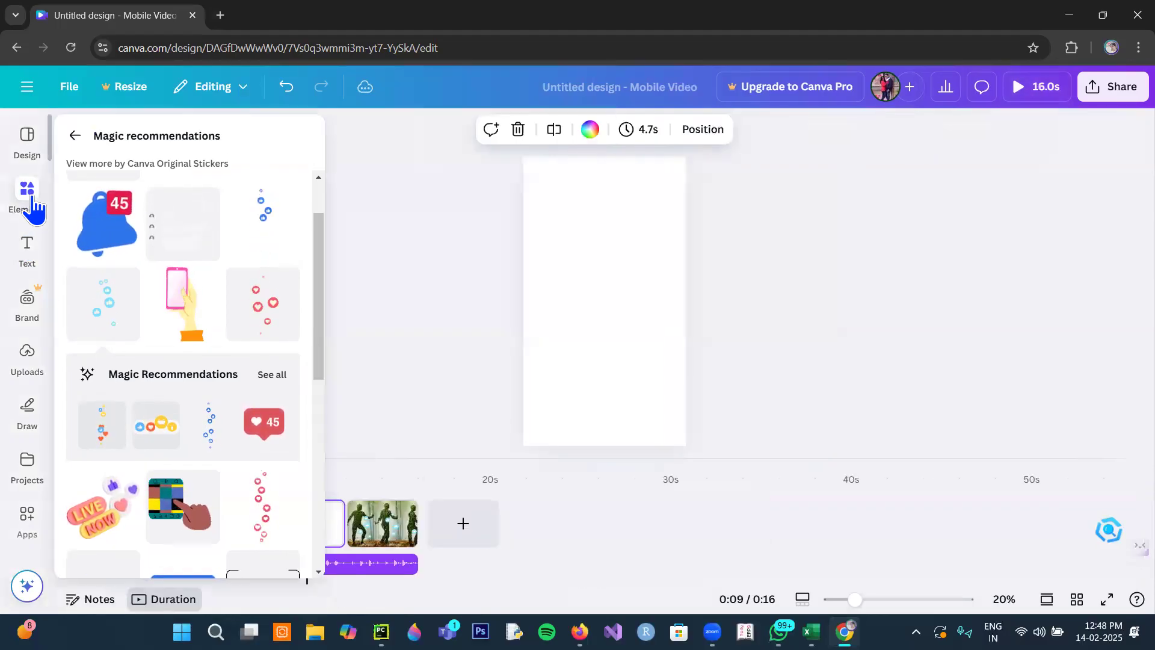
left_click(71, 136)
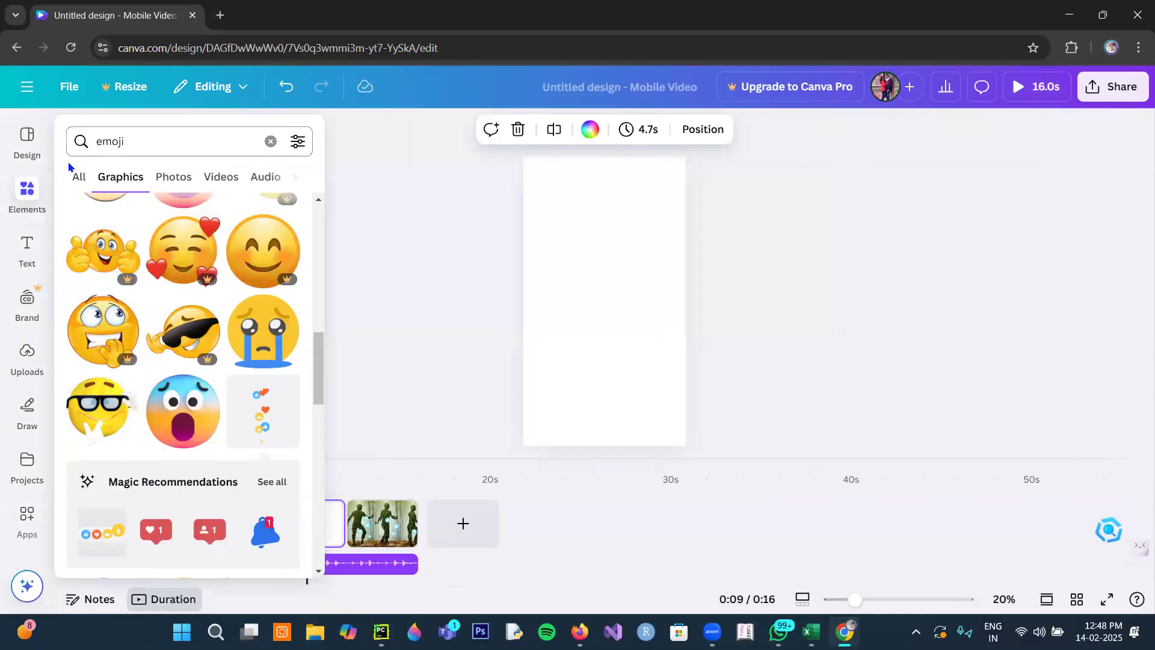
left_click(33, 193)
left_click(134, 135)
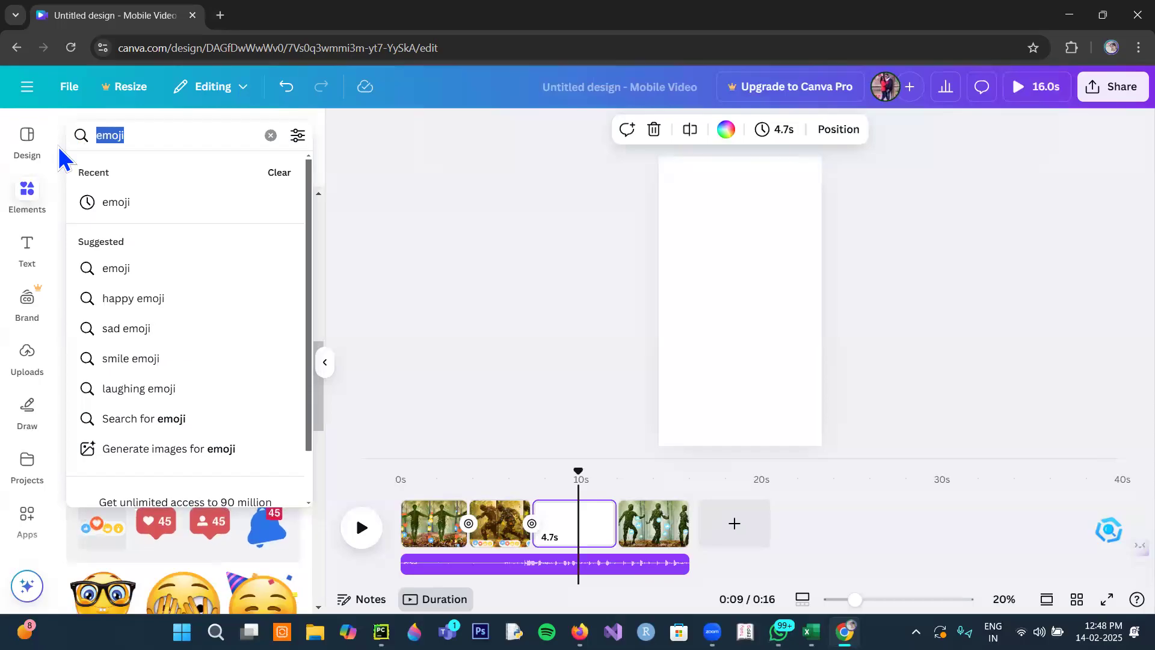
type("tress")
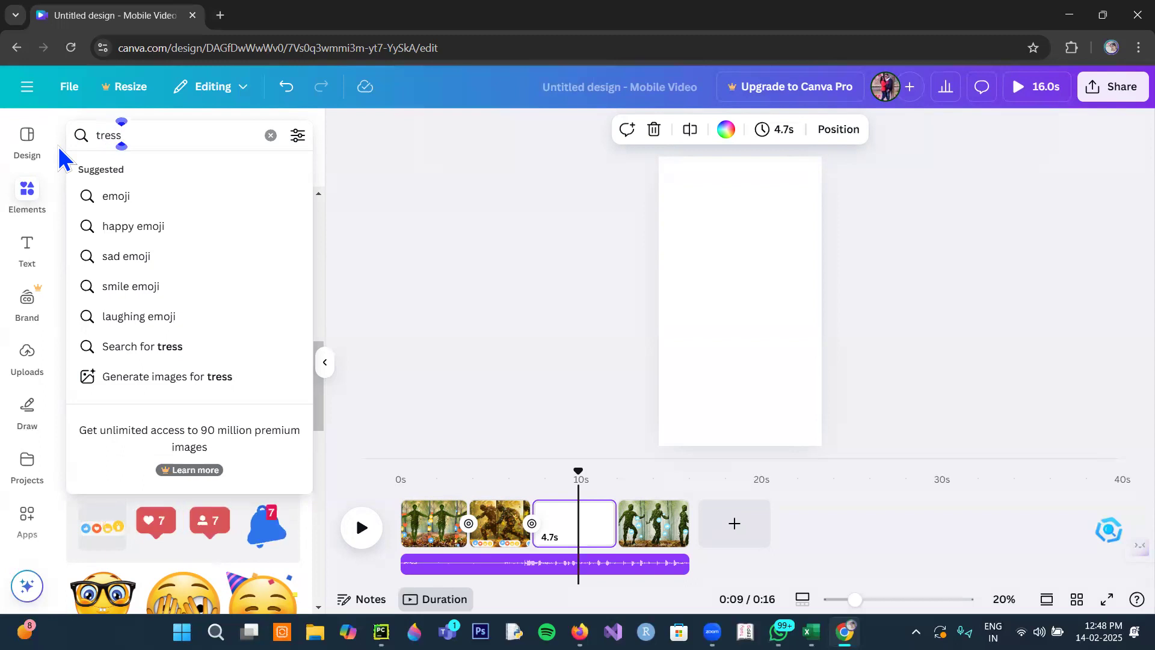
type(" life")
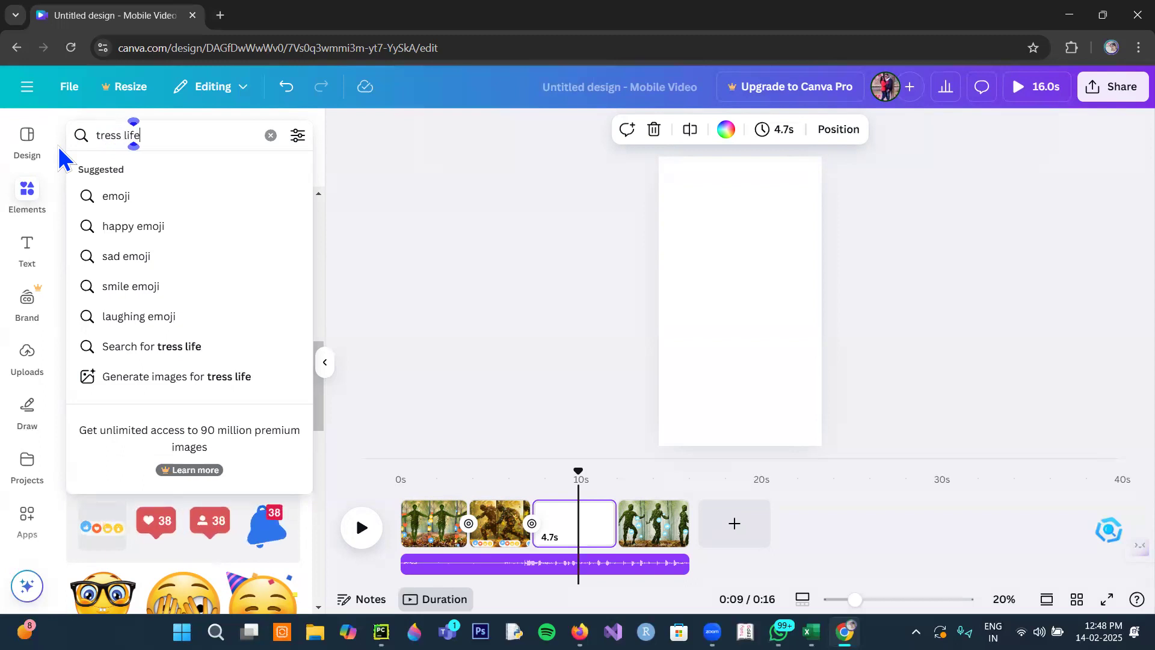
key("Return")
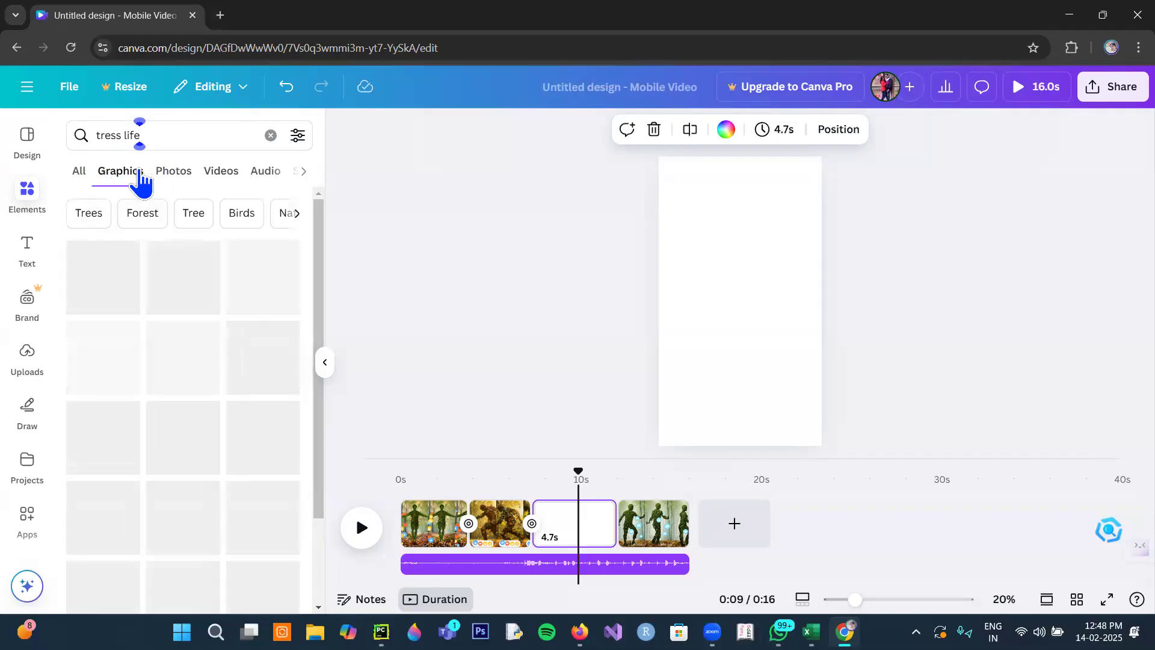
left_click(175, 176)
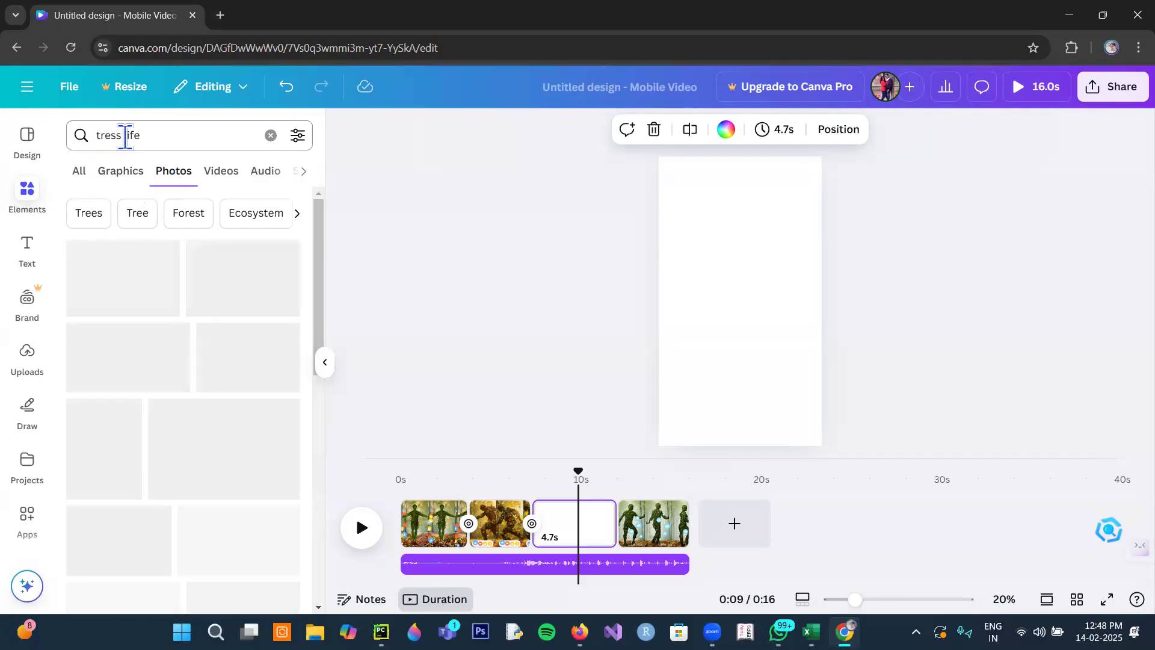
- Change the photo search term to "treeslife" and run the search
left_click(123, 135)
key("BackSpace")
key("BackSpace")
key("BackSpace")
key("BackSpace")
type("ee")
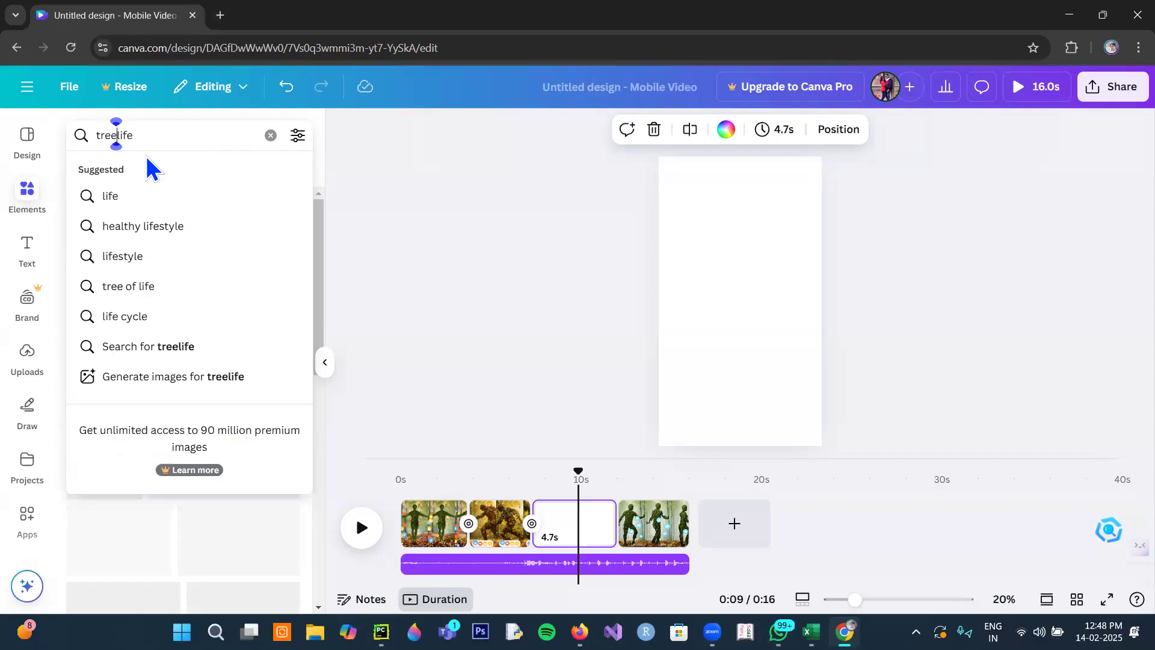
key("BackSpace")
type("s")
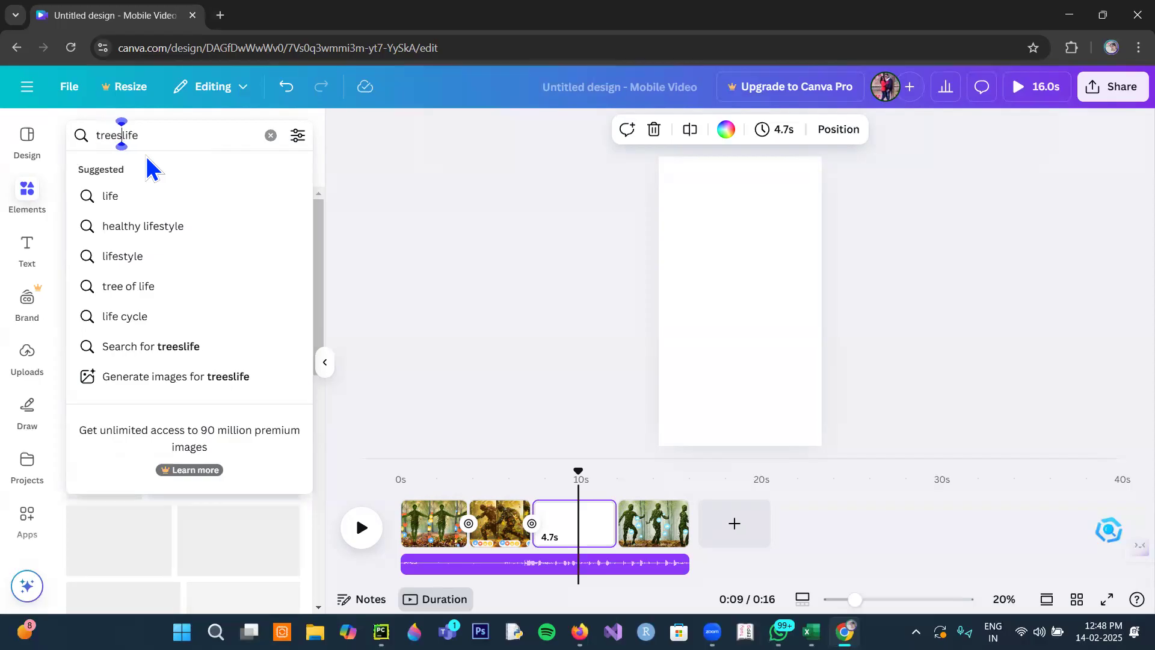
key("Return")
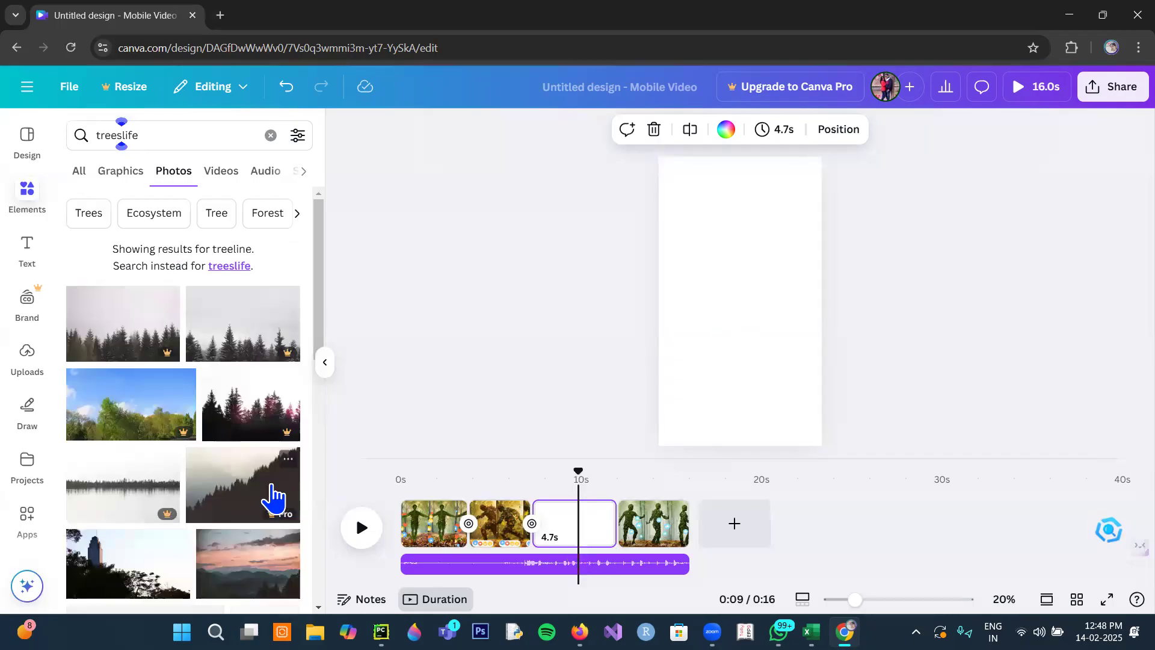
- Add the photo of a conifer and helicopter against blue sky to the blank page and set it as the background
scroll(276, 497, "down", 4)
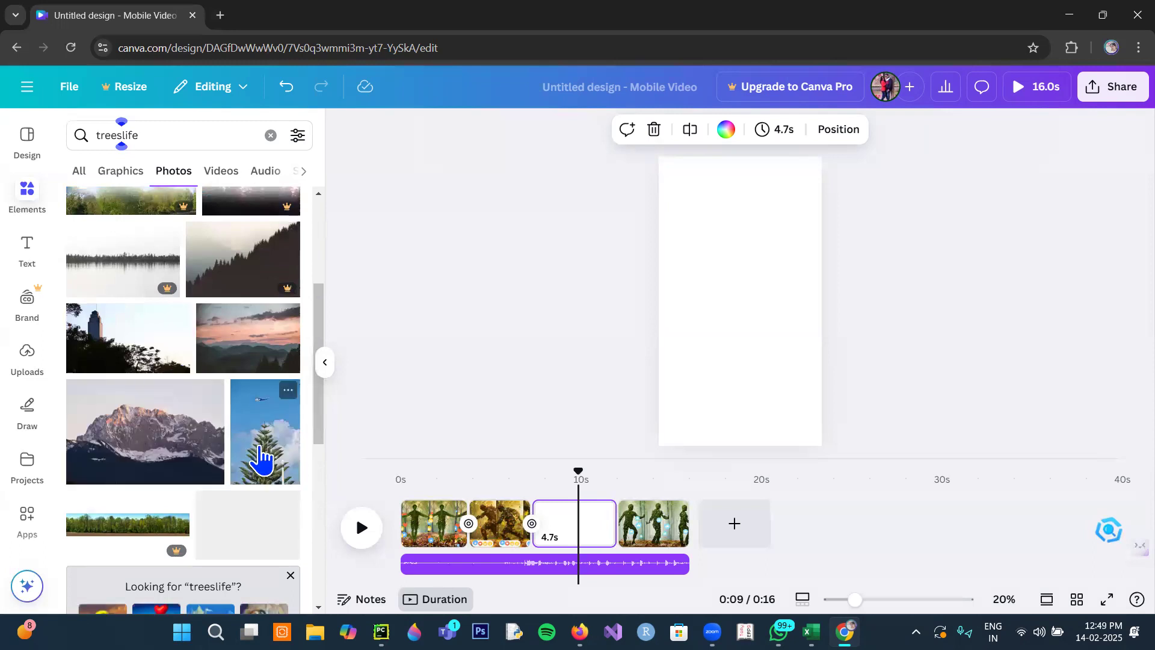
left_click(262, 457)
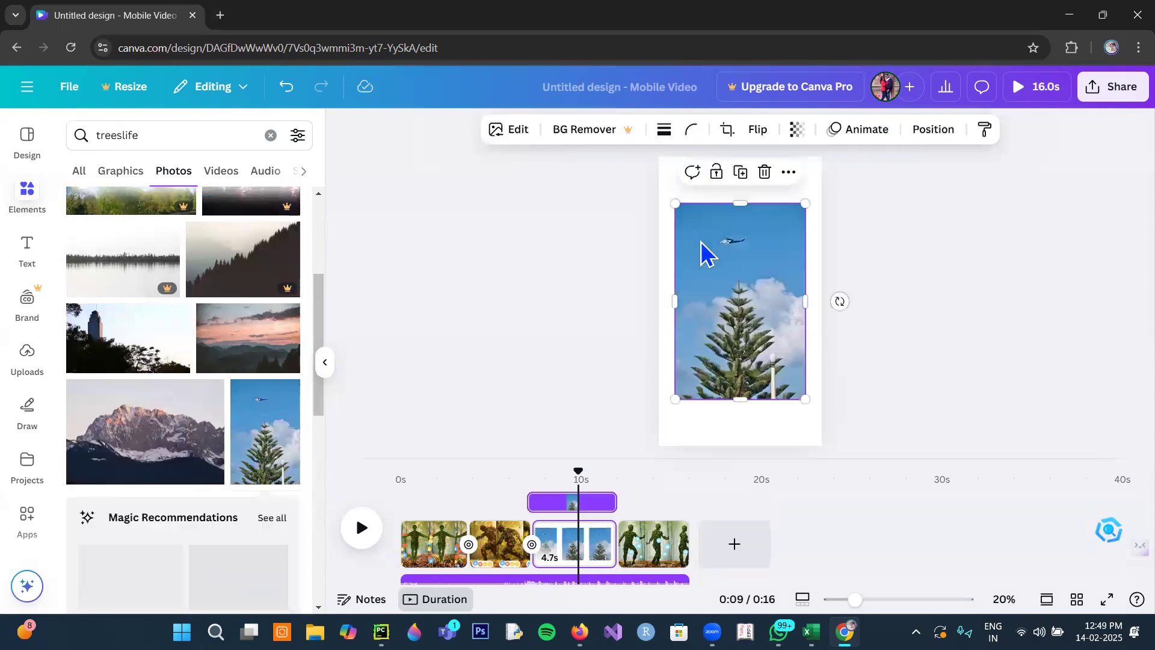
right_click(722, 281)
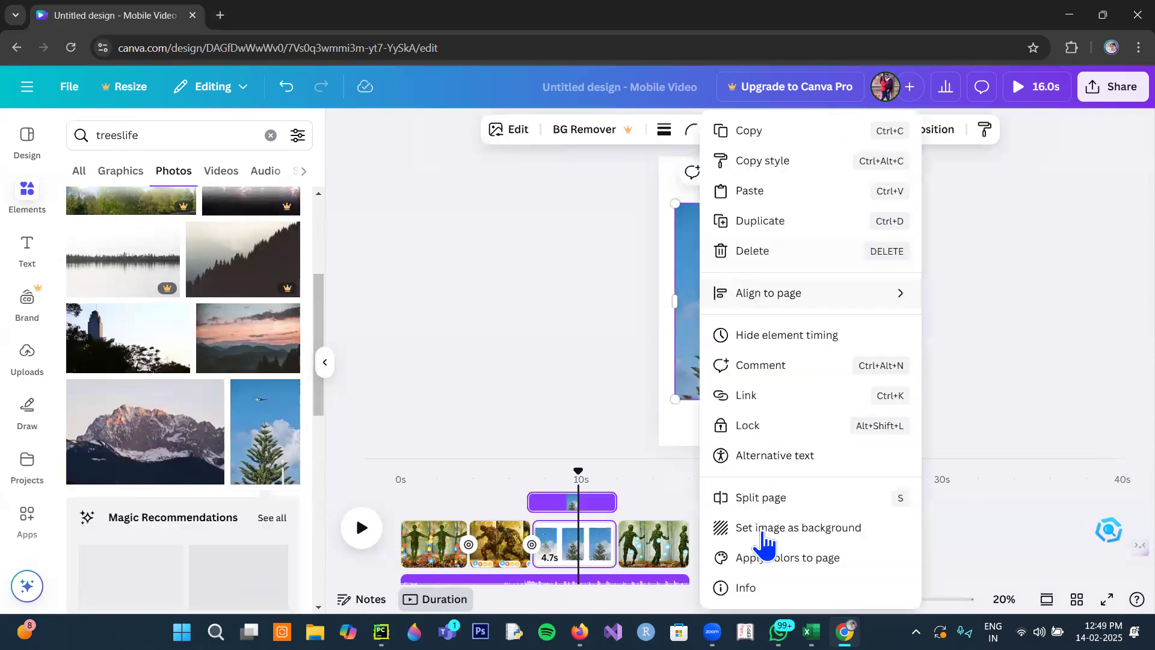
left_click(765, 531)
- Search the graphics elements for "leaves" and look through the results for a suitable leaf graphic
left_click(28, 196)
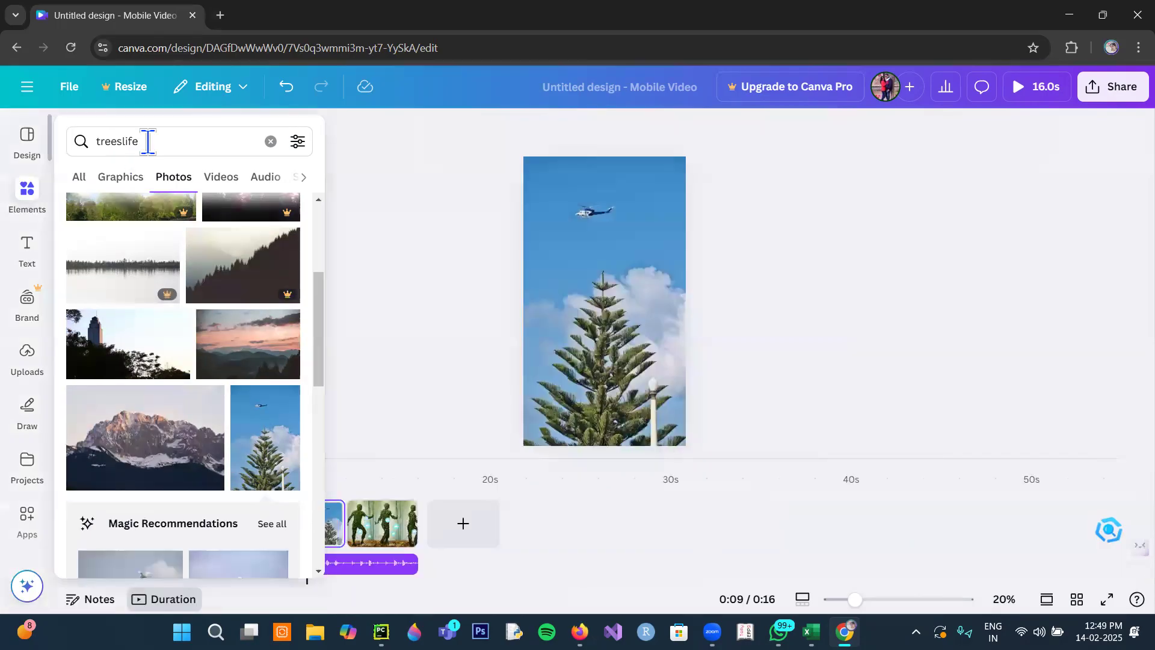
left_click(151, 143)
key("BackSpace")
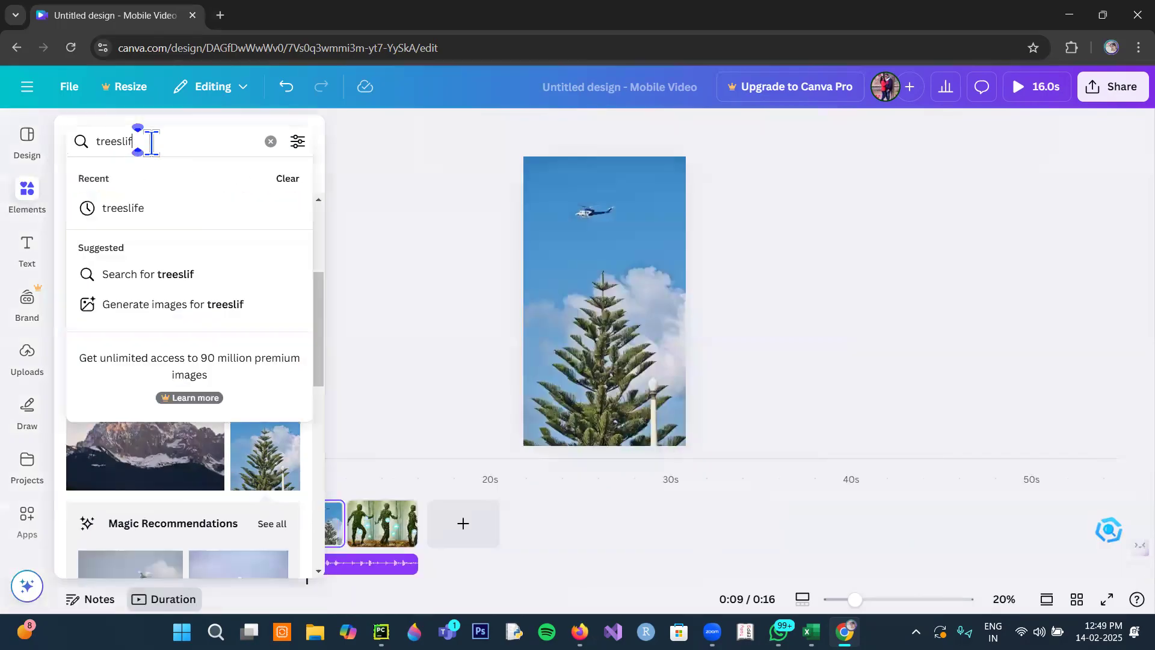
key("BackSpace")
key("BackSpace")
key("BackSpace")
key("BackSpace")
key("BackSpace")
key("BackSpace")
key("BackSpace")
key("BackSpace")
type("le")
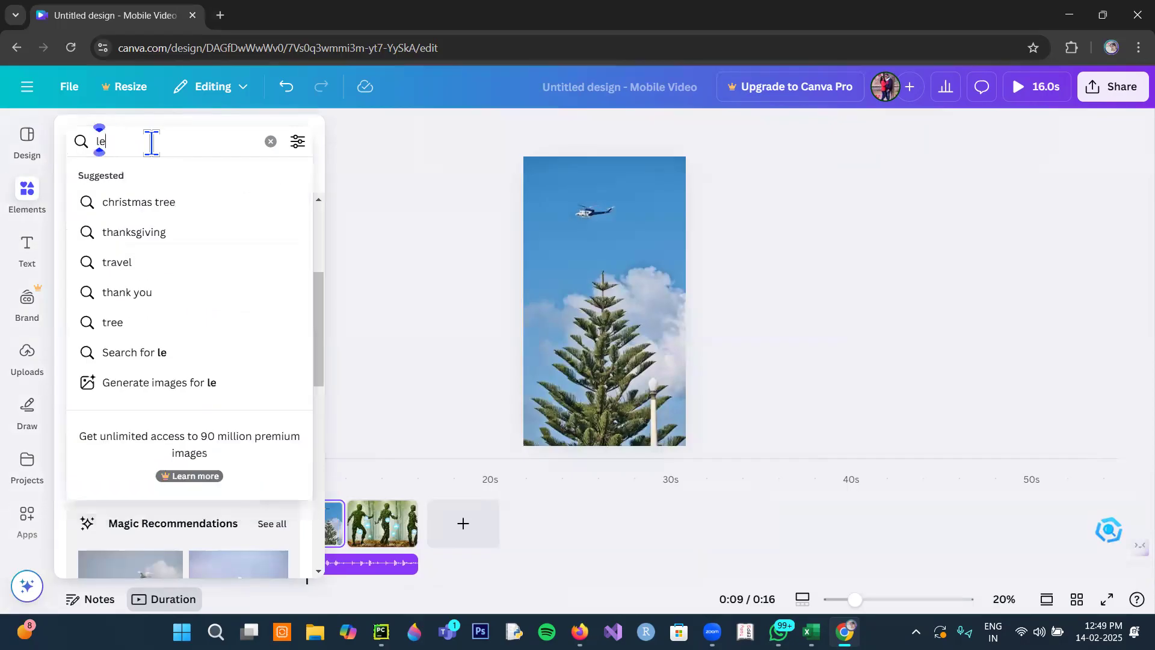
type("aves")
key("Return")
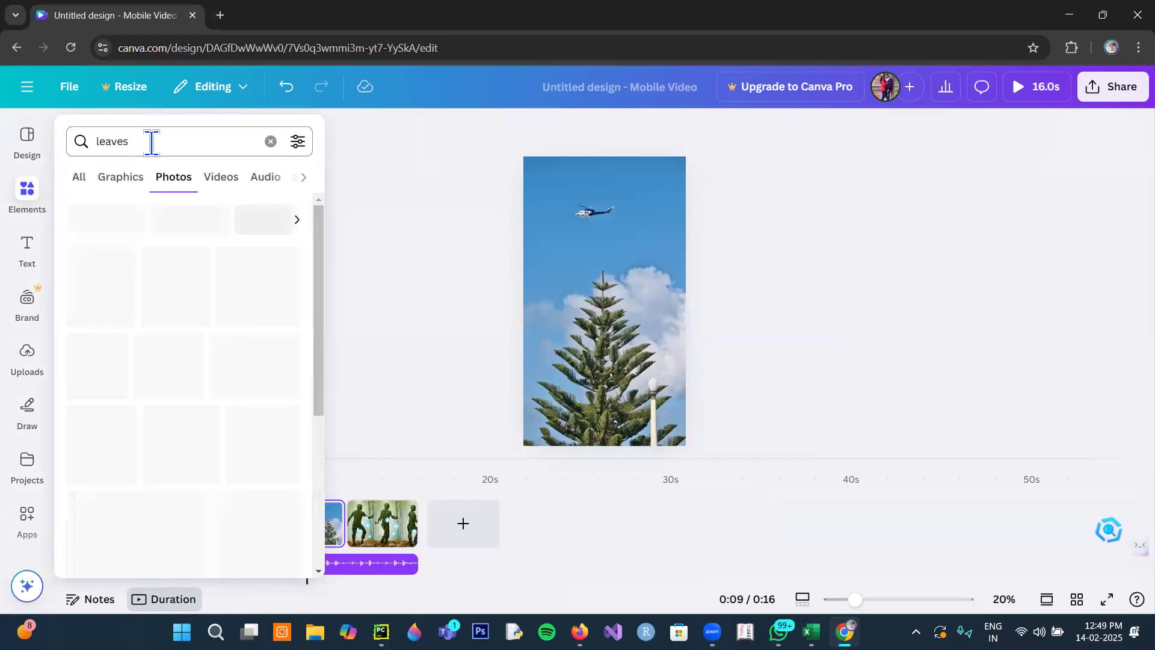
left_click(127, 180)
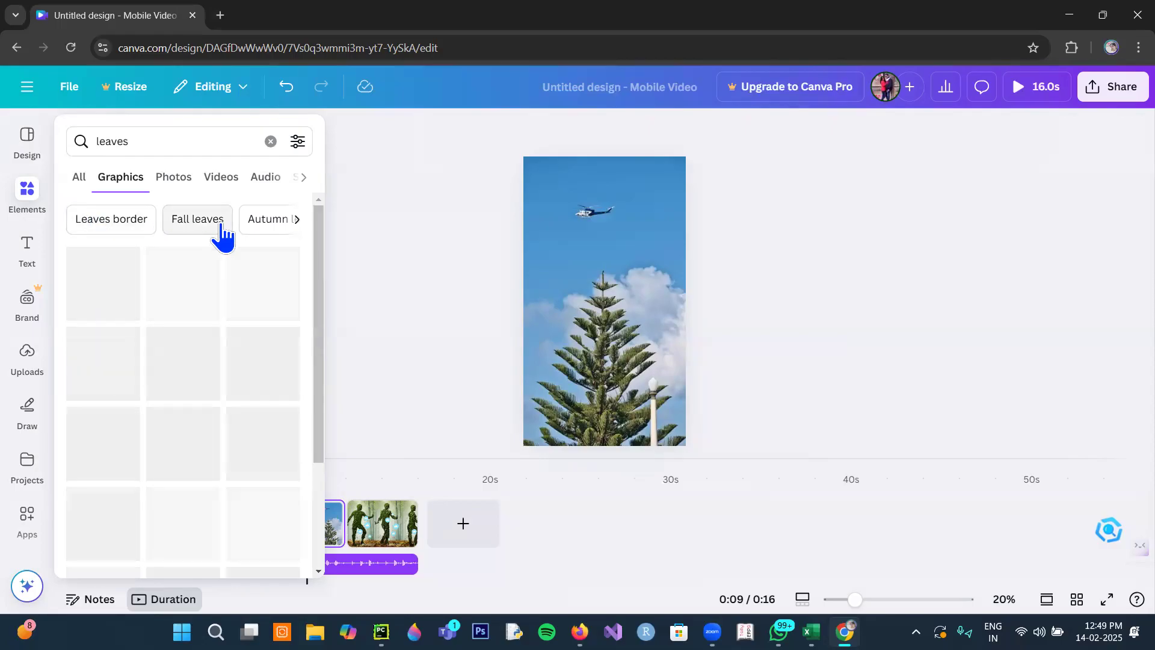
scroll(197, 390, "down", 5)
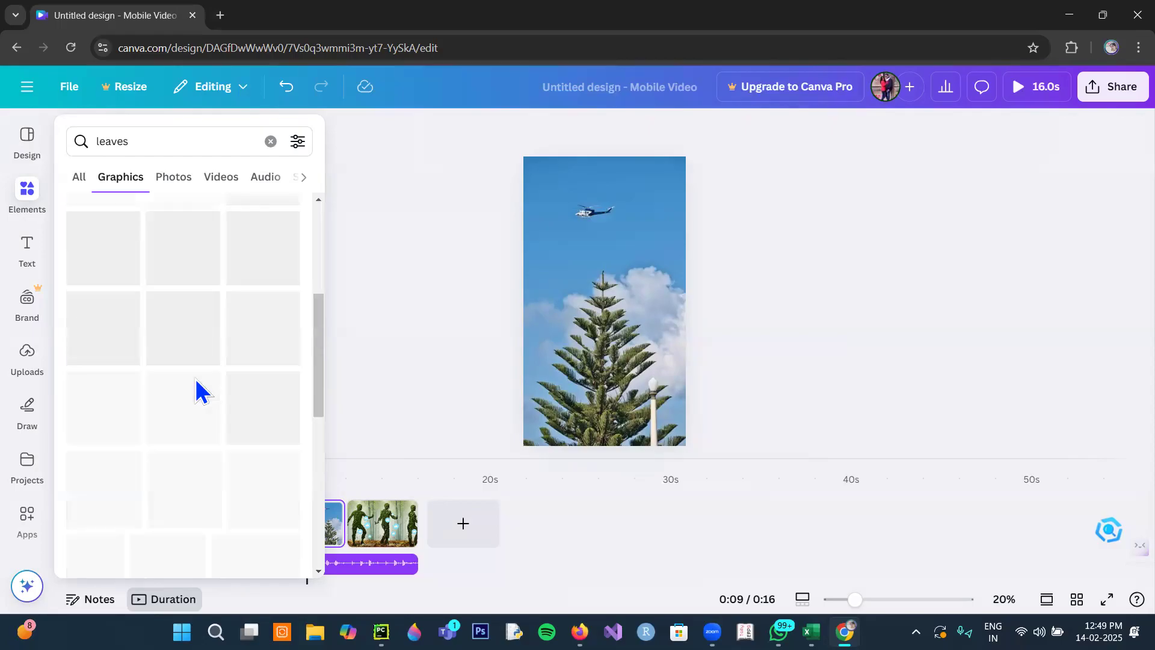
scroll(201, 388, "up", 5)
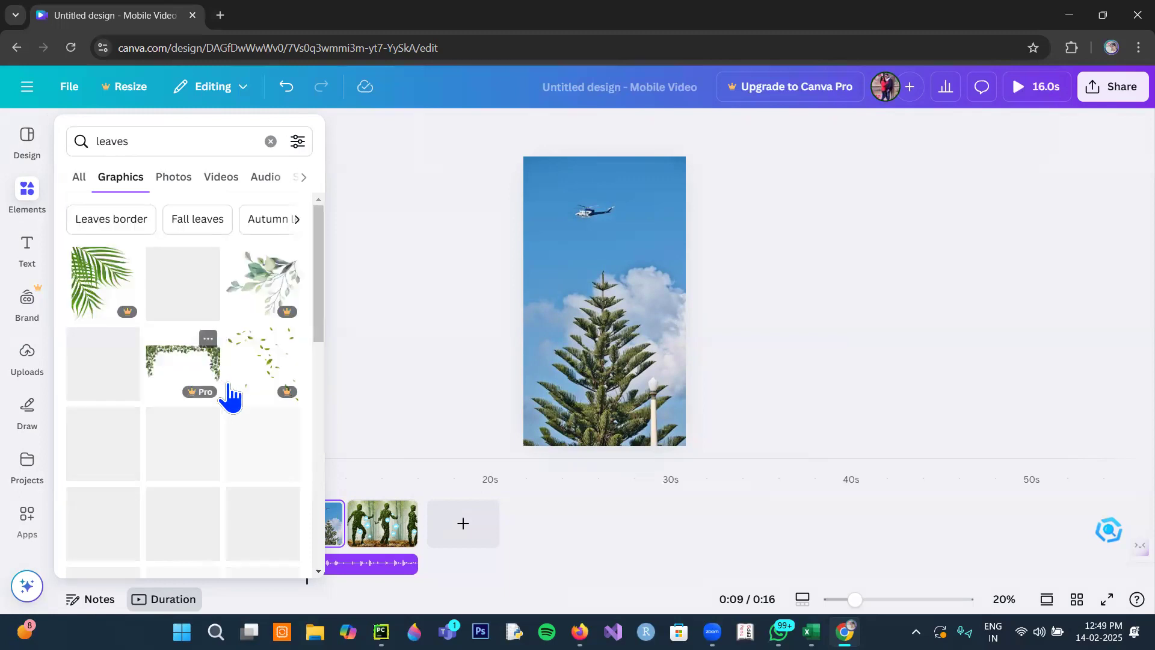
scroll(230, 397, "down", 5)
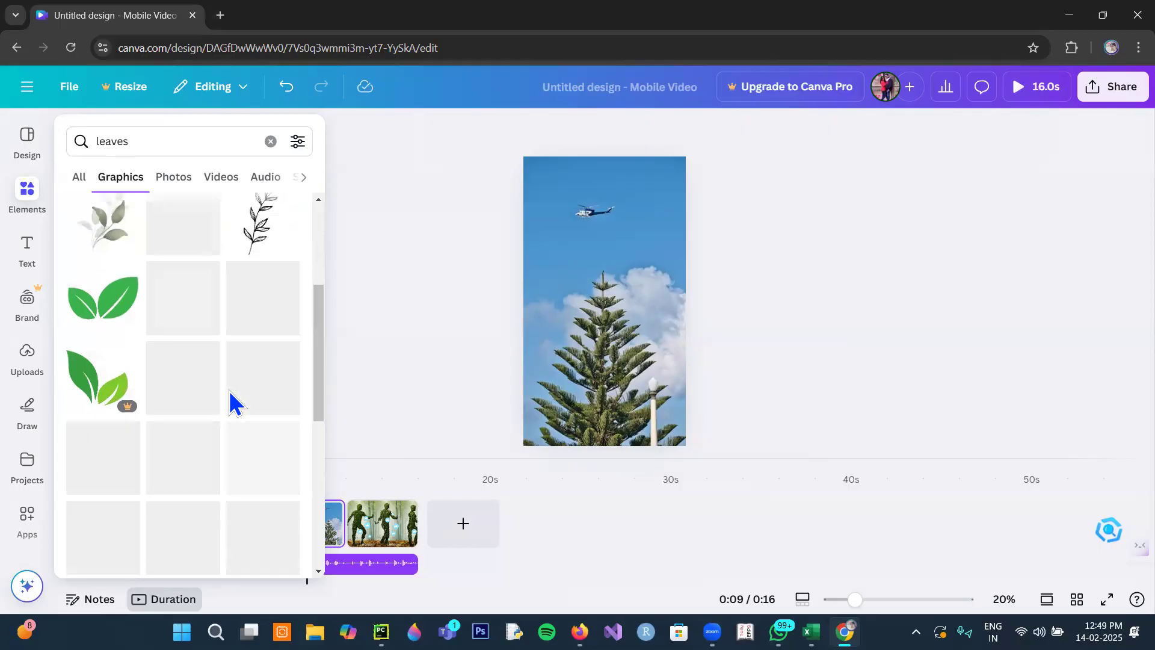
scroll(229, 391, "down", 2)
scroll(228, 390, "down", 1)
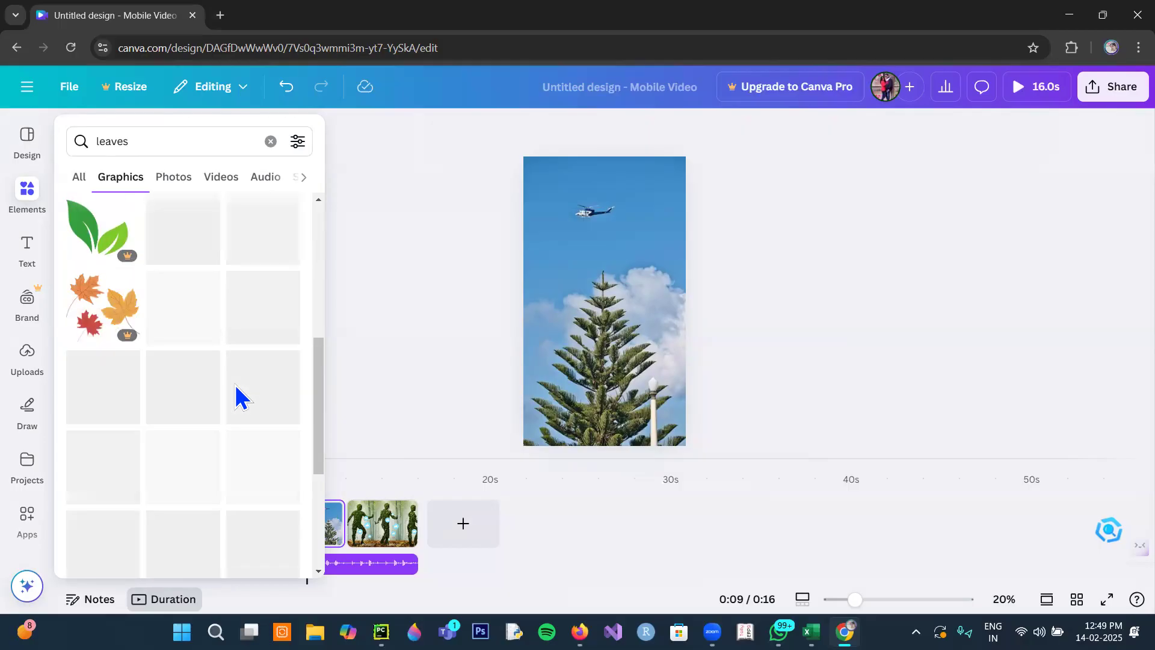
- Shorten the conifer and helicopter photo page to 2.0 s and return the playhead to the start of the video
left_click(361, 511)
left_click(586, 353)
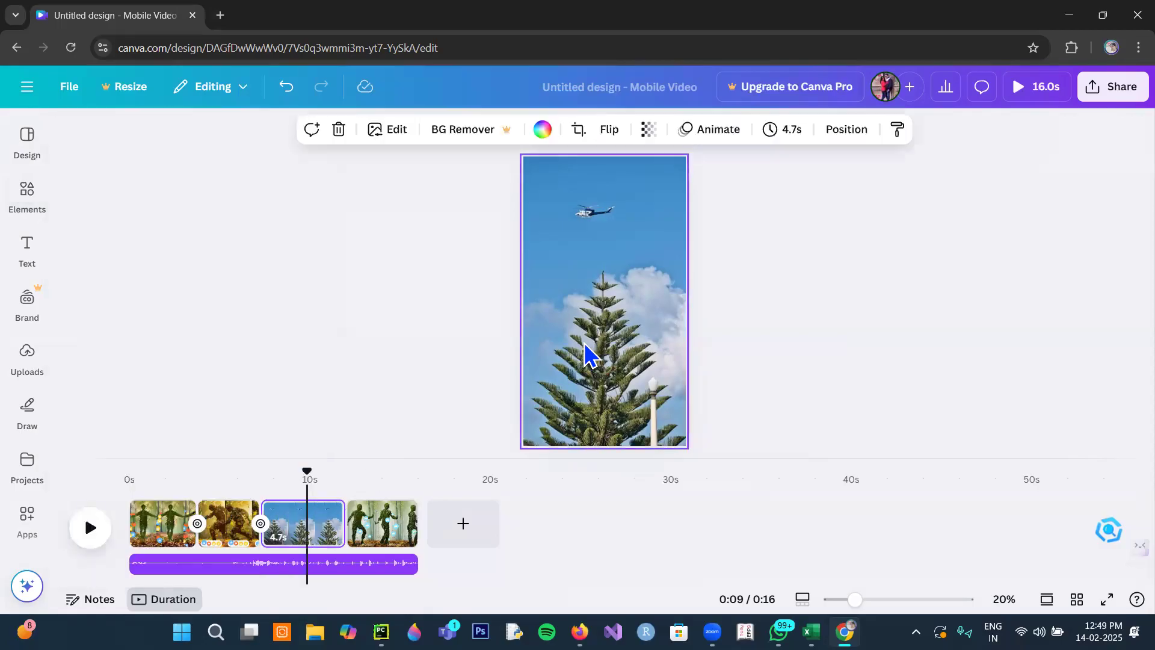
left_click_drag(331, 535, 281, 535)
left_click_drag(297, 476, 128, 479)
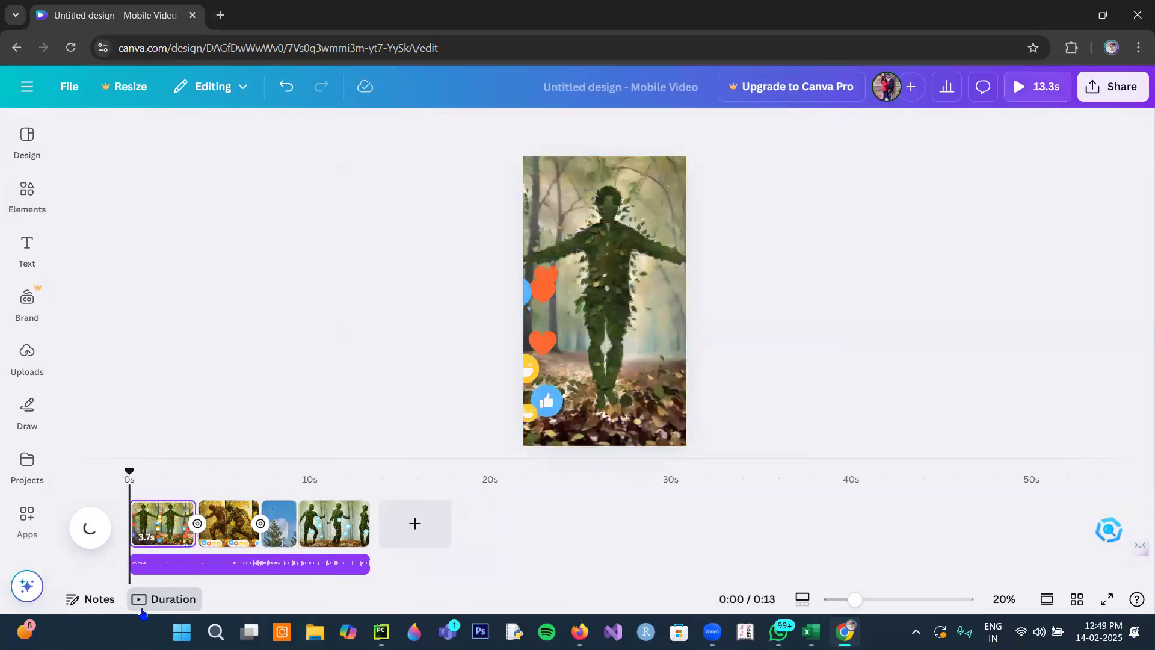
left_click(165, 600)
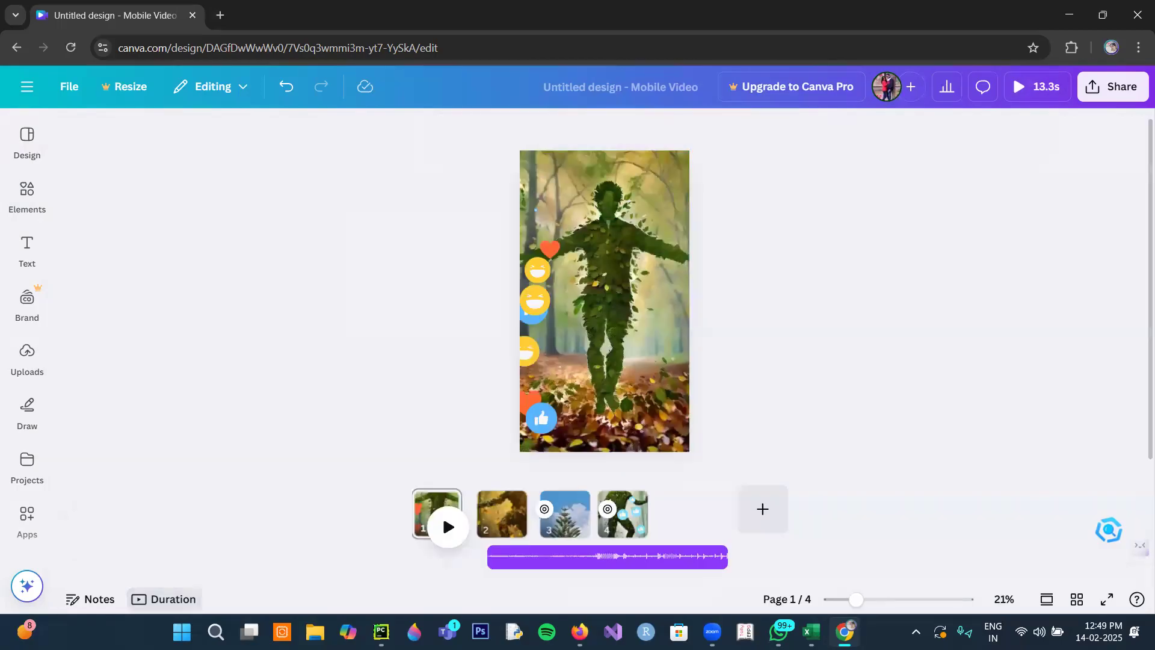
left_click(165, 599)
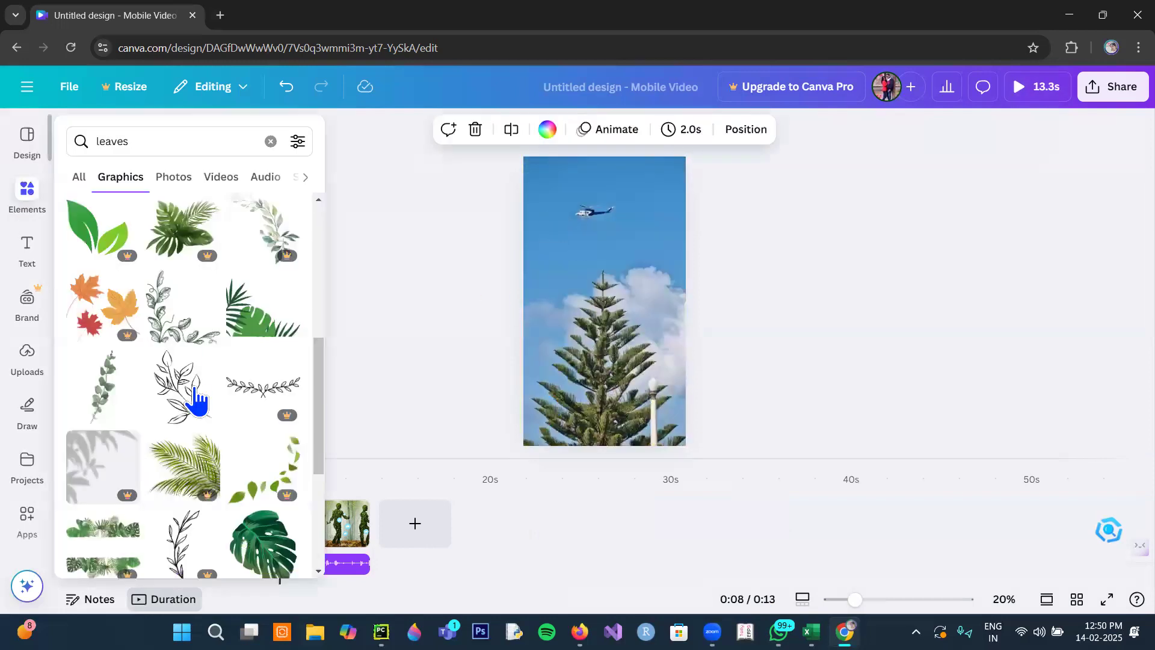
- Add the hanging palm leaves border graphic to the conifer page and enlarge it to span the page's top edge
scroll(199, 401, "down", 4)
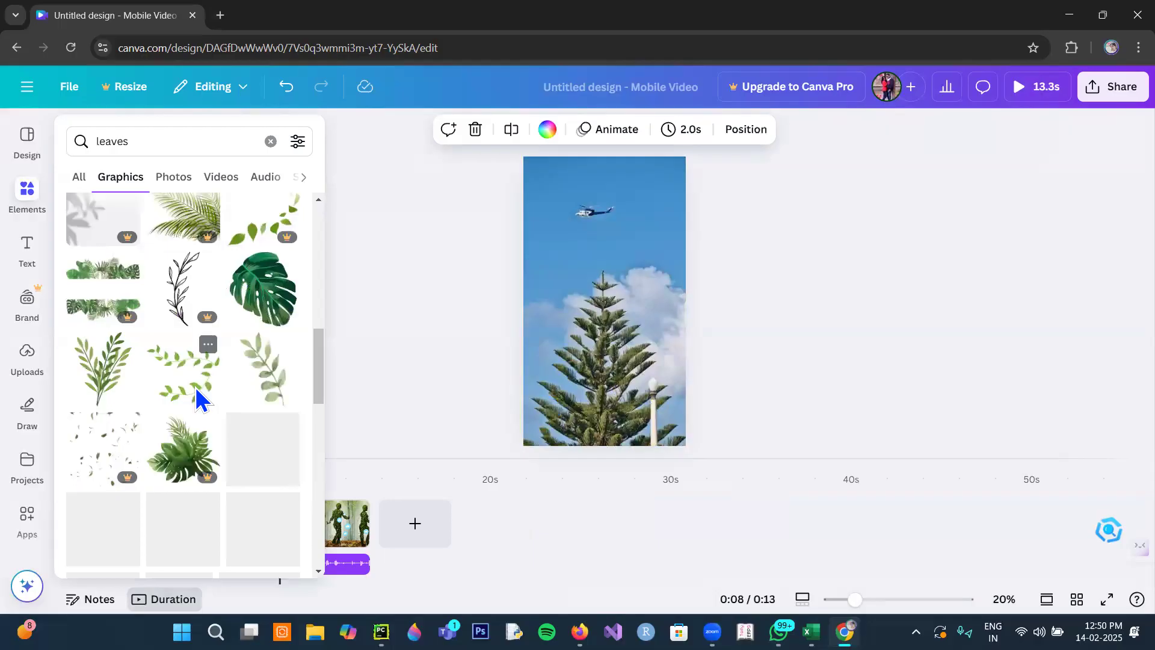
scroll(200, 228, "down", 4)
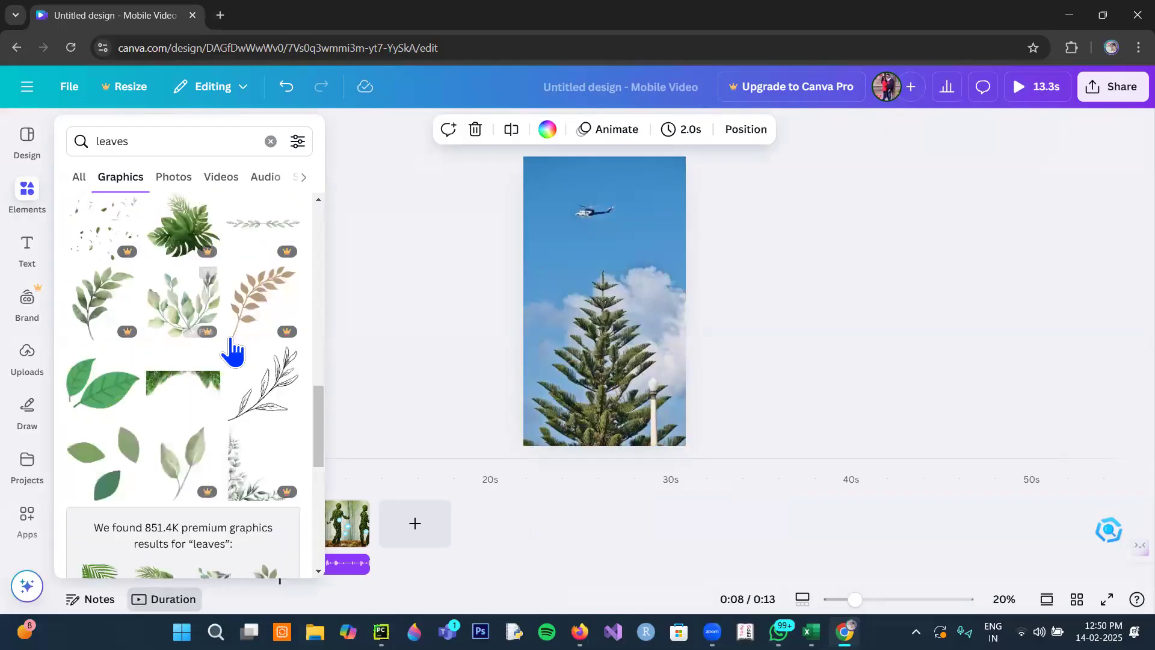
left_click(212, 392)
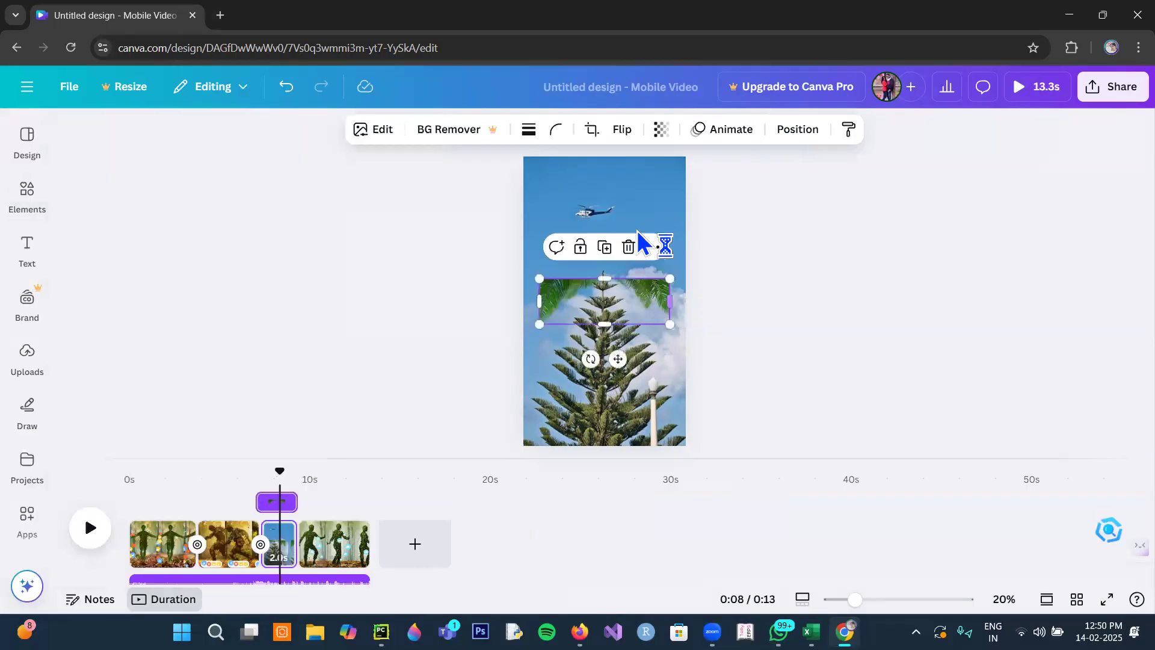
left_click_drag(653, 292, 615, 220)
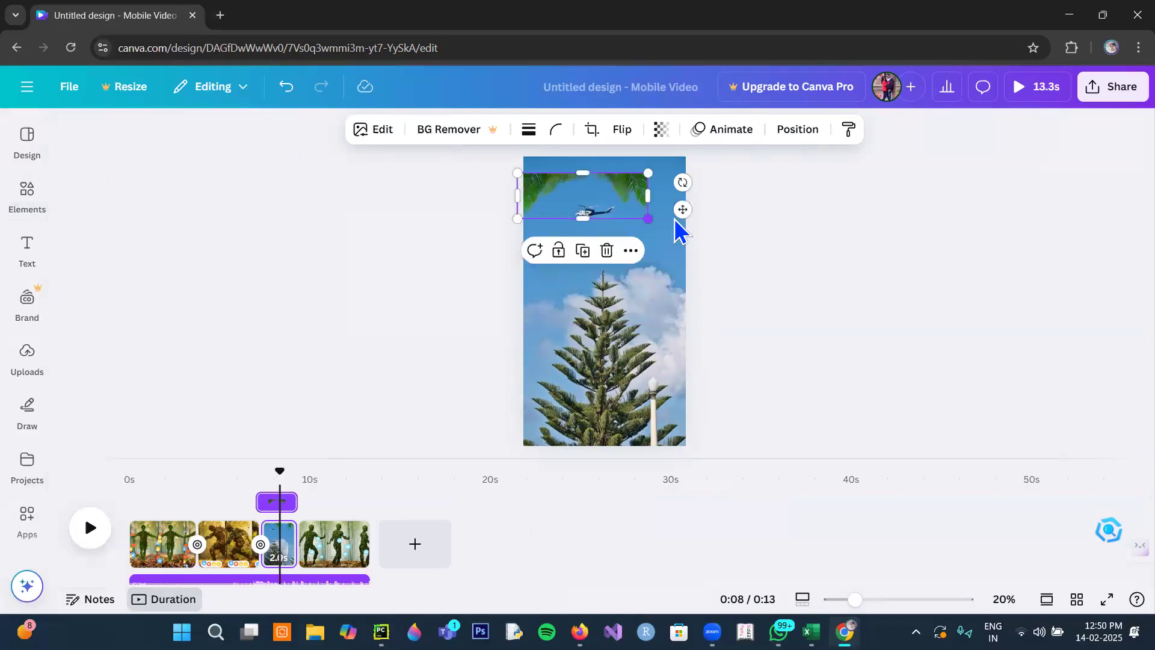
left_click_drag(648, 219, 662, 180)
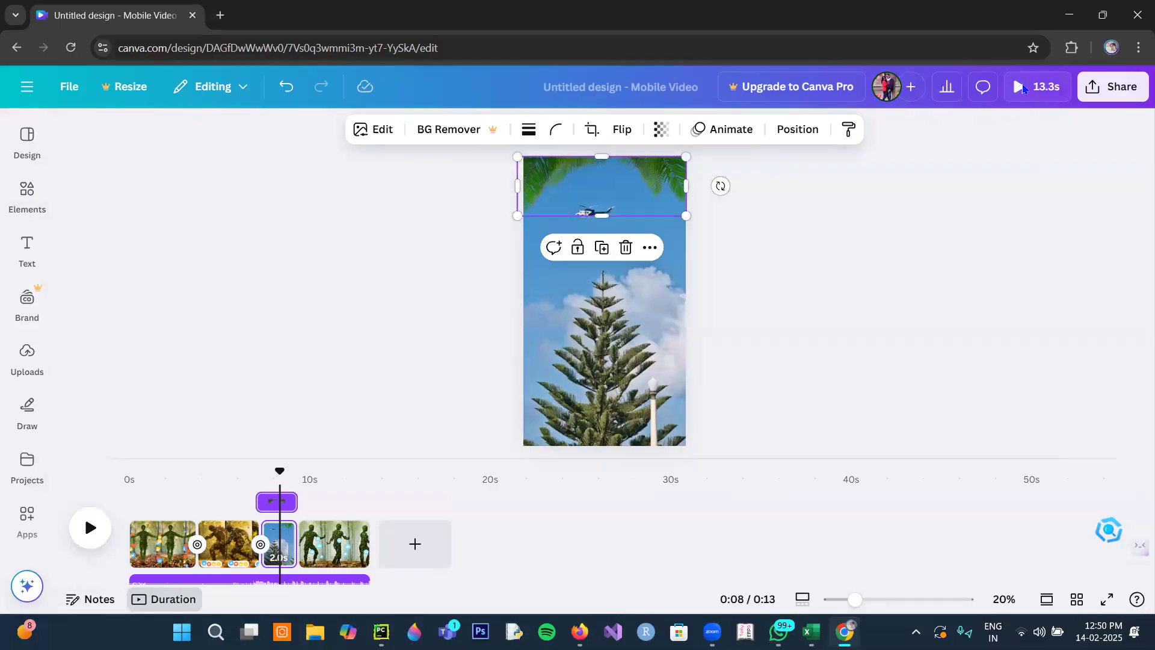
- Preview the whole video full screen, close the preview and select the conifer page's background photo
left_click(1027, 90)
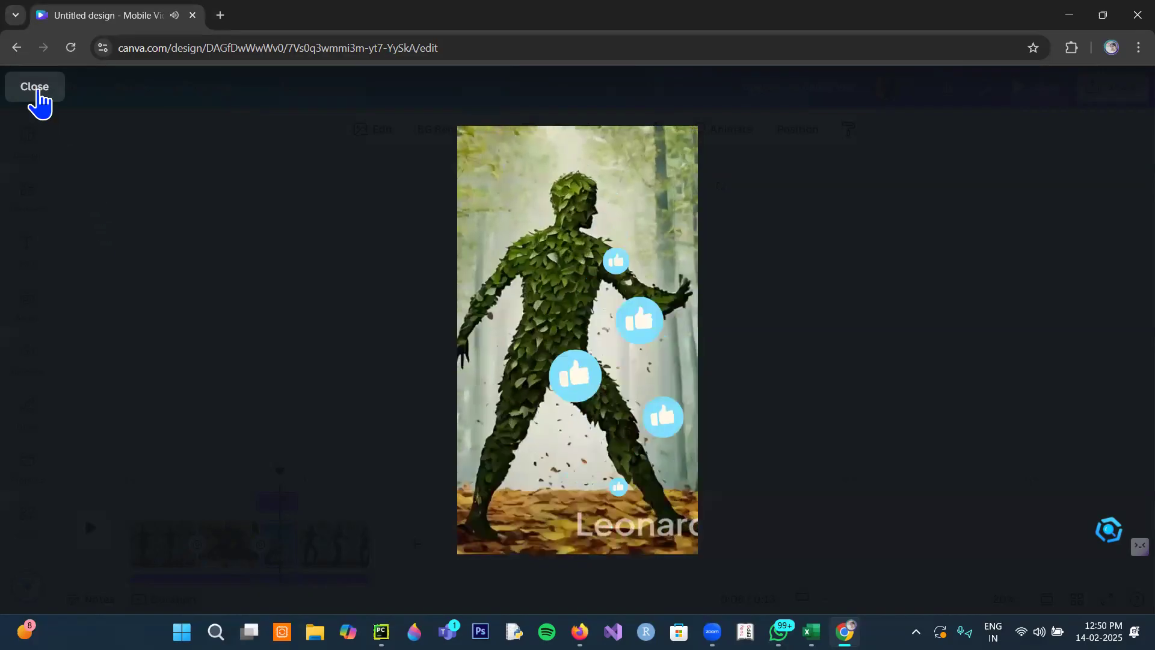
left_click(36, 90)
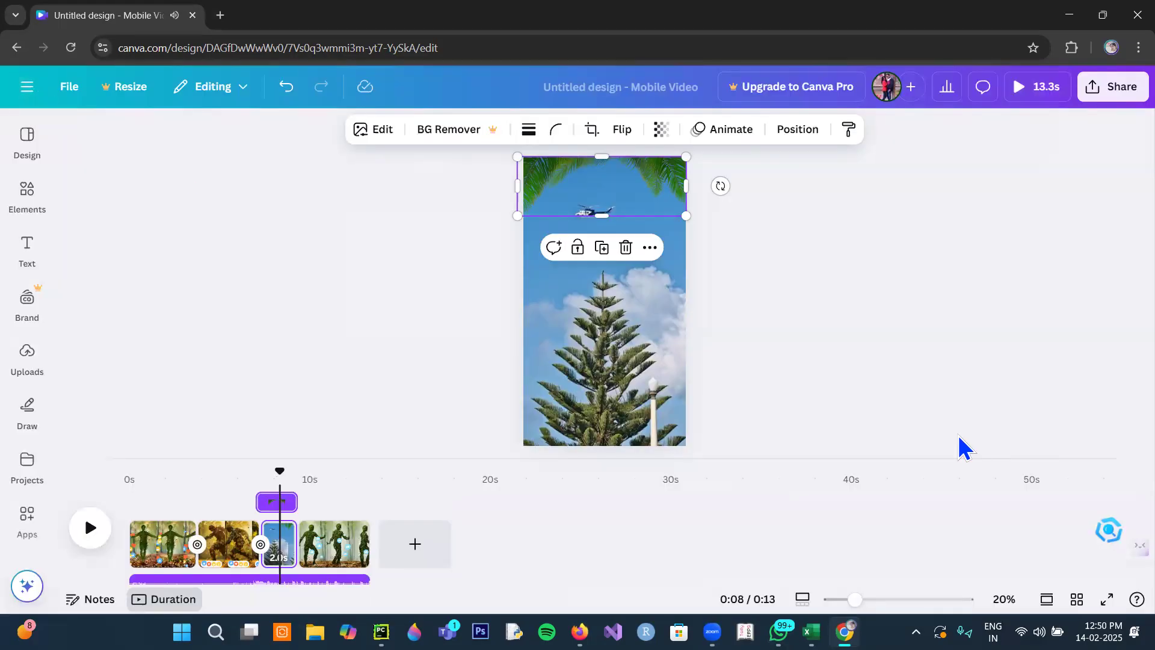
left_click(973, 388)
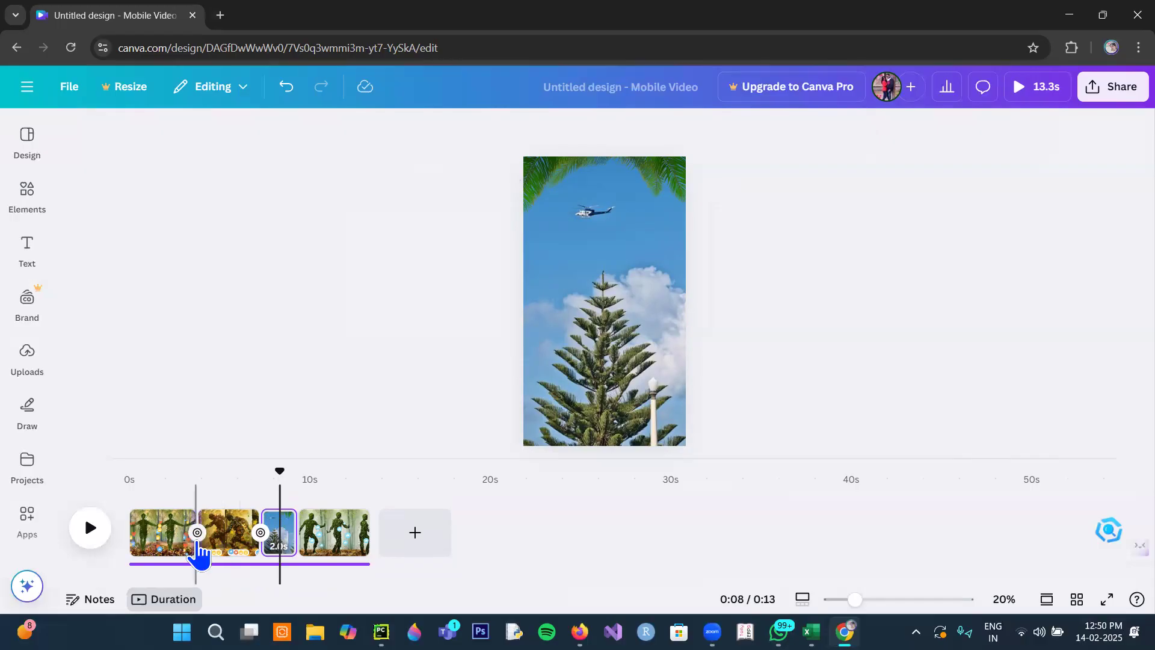
left_click(633, 378)
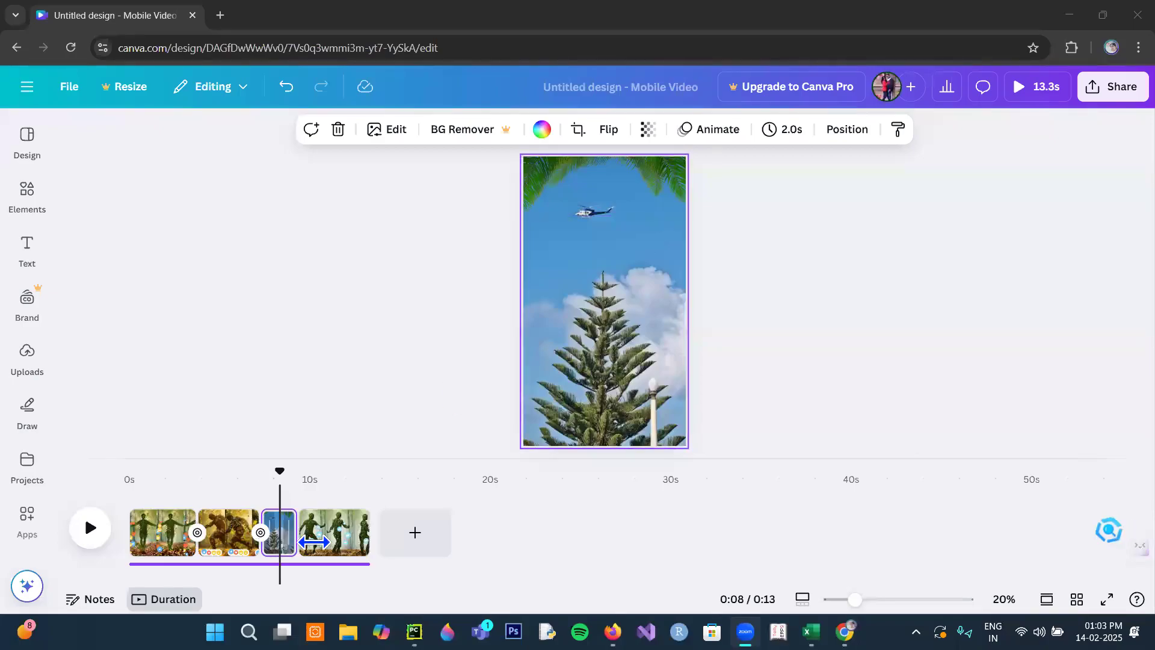
- Set the playback speed of the leaf figure clip on the last page to 2
left_click(330, 544)
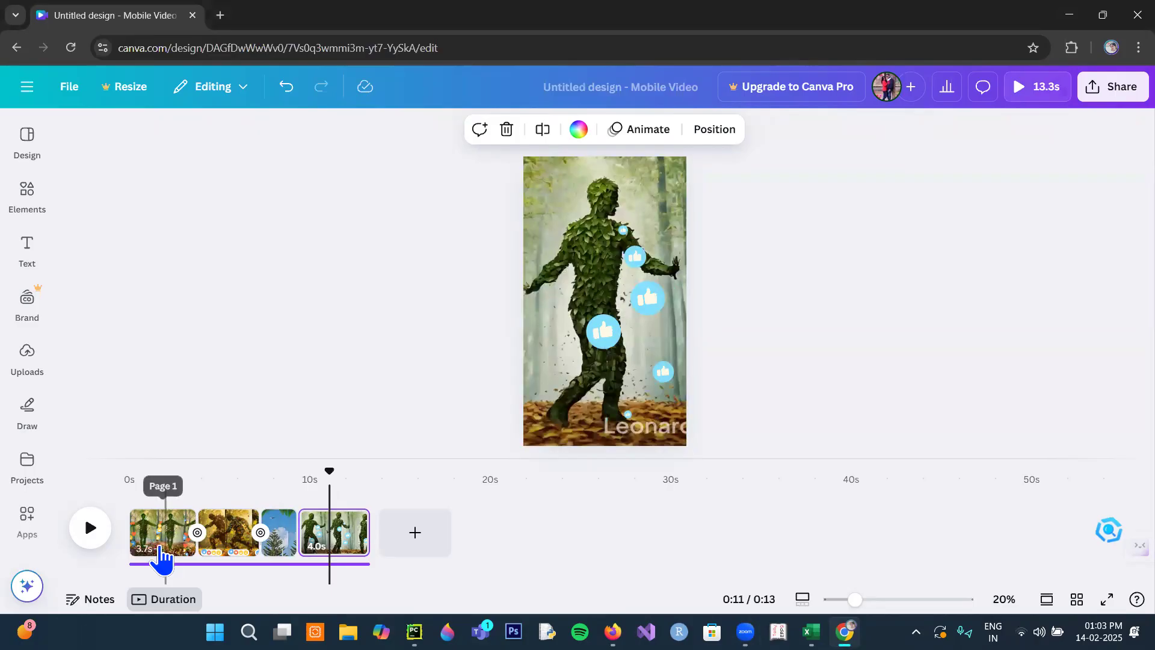
left_click(159, 549)
left_click(340, 548)
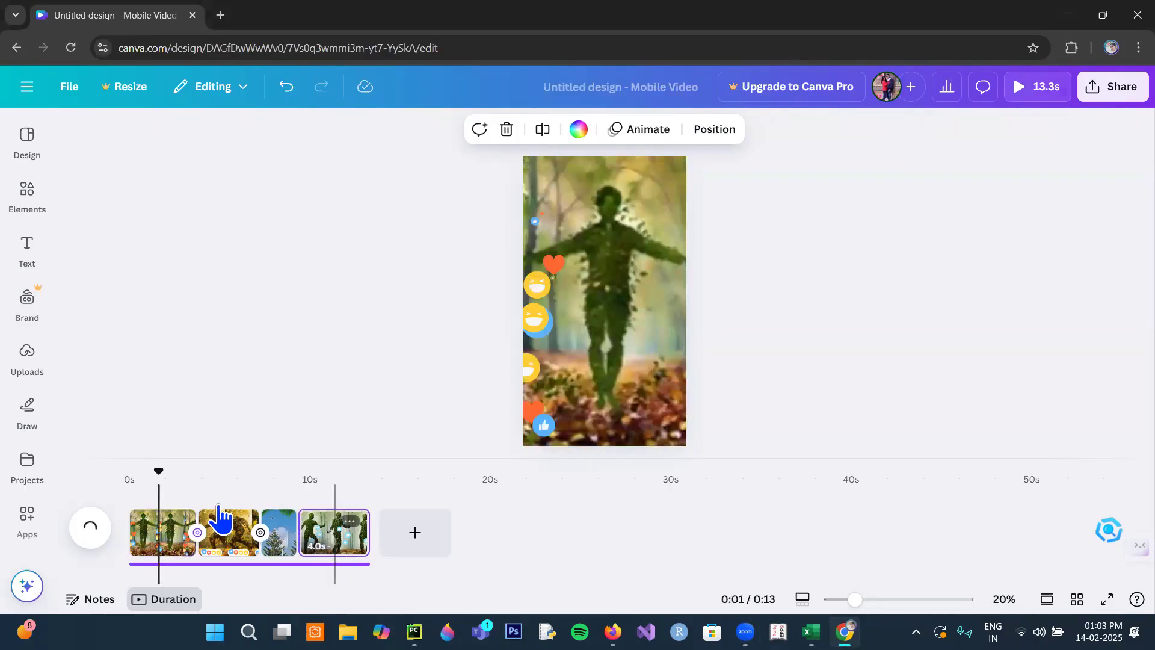
left_click_drag(336, 470, 298, 470)
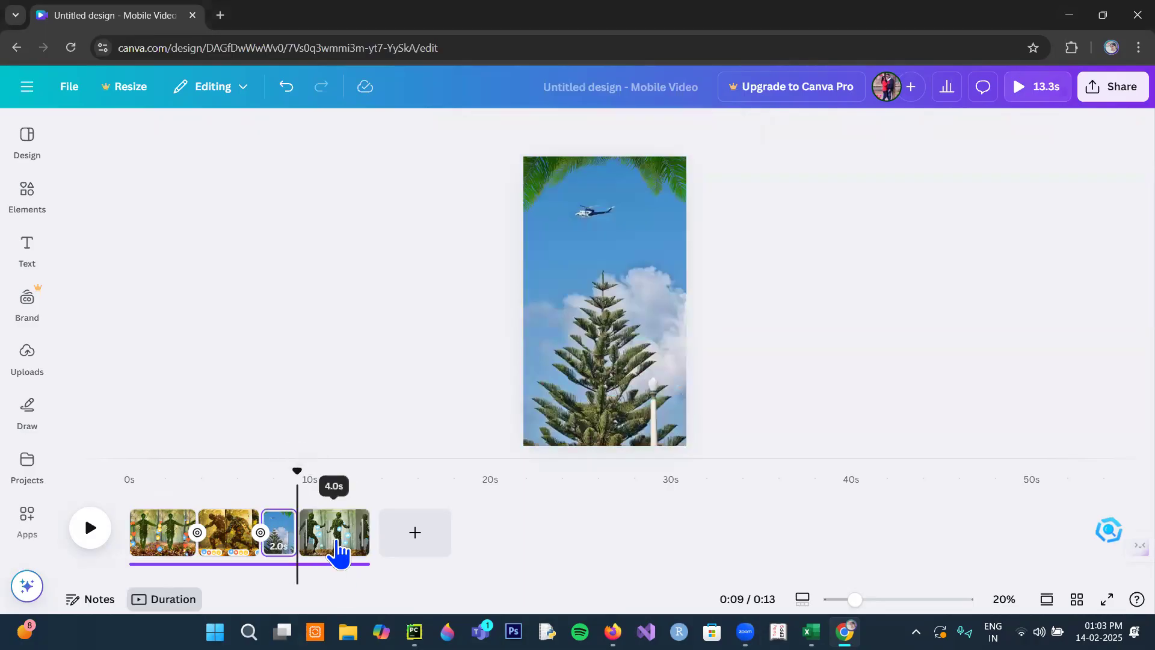
left_click(318, 550)
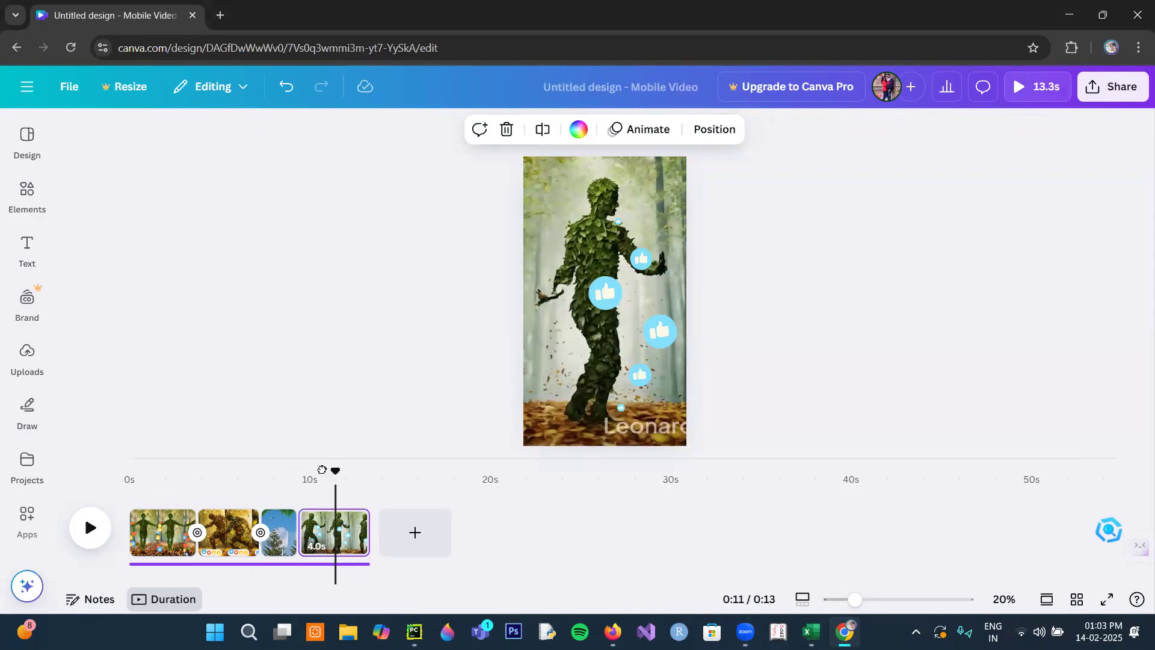
left_click_drag(322, 470, 304, 470)
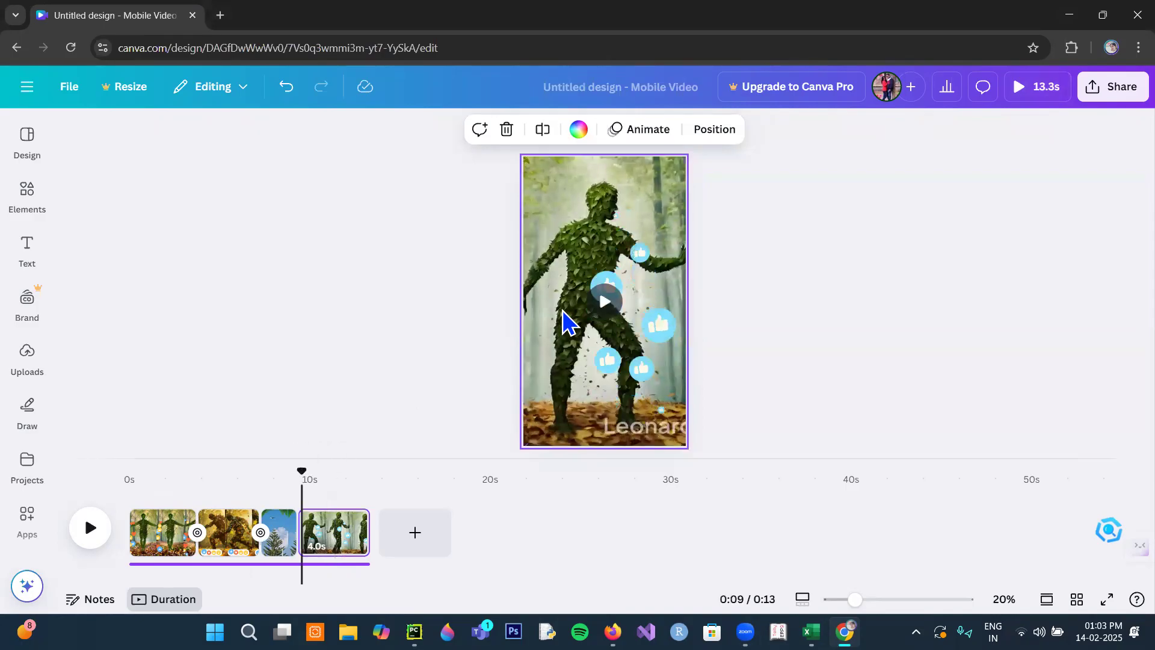
left_click(561, 216)
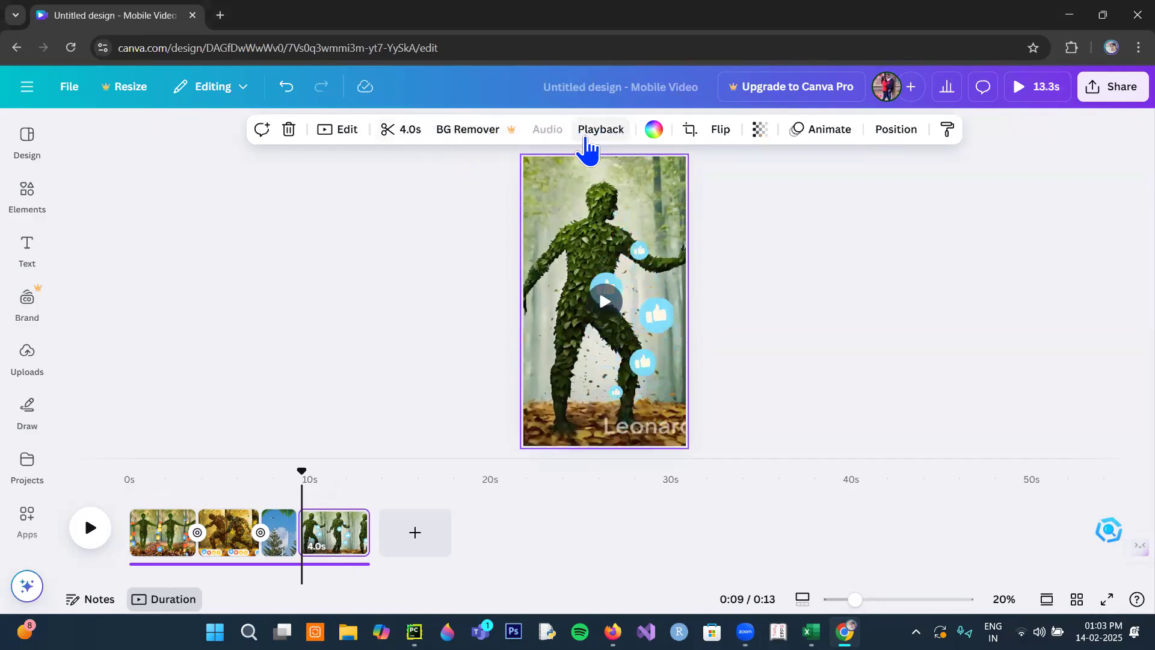
left_click(596, 134)
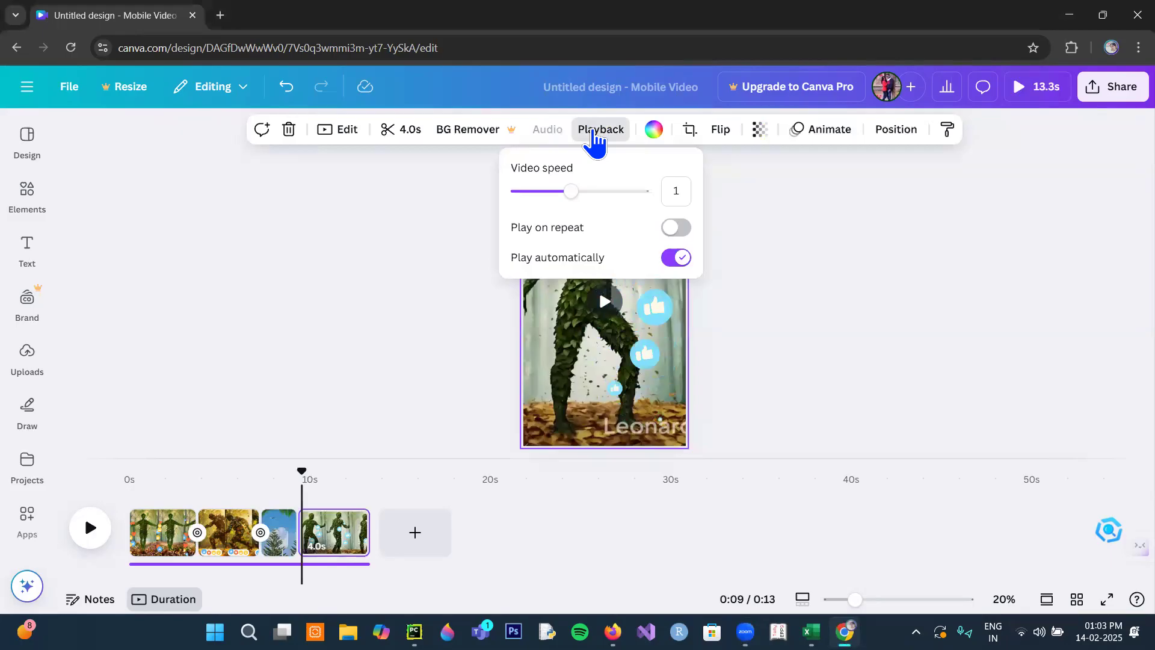
left_click_drag(572, 190, 642, 195)
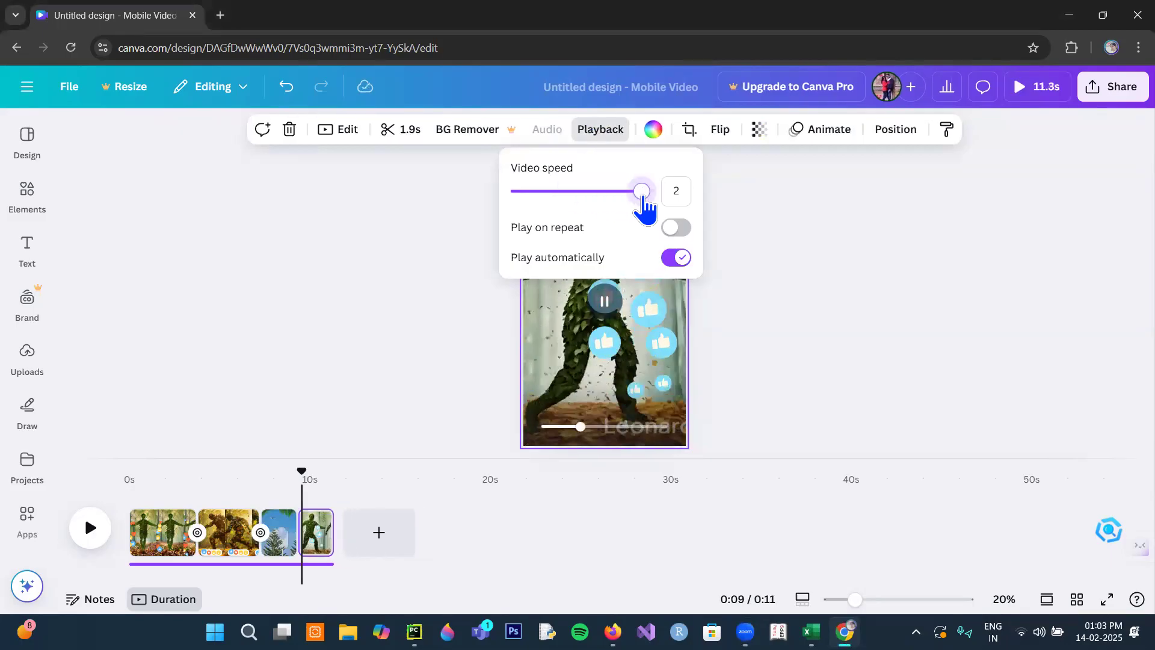
left_click(819, 330)
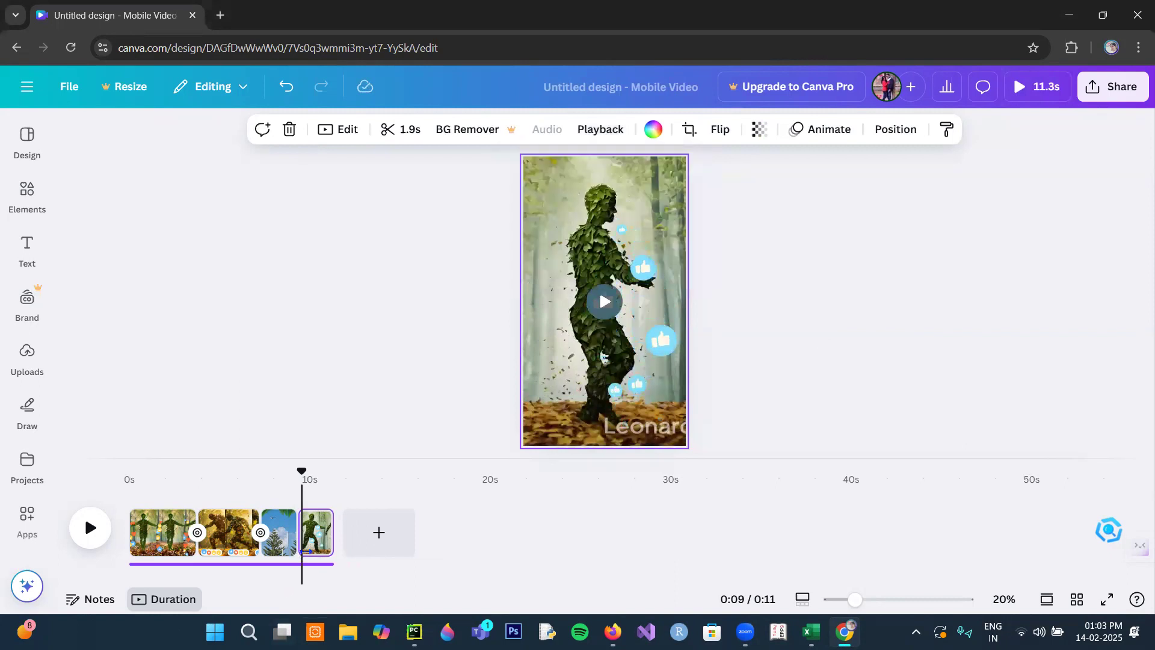
- Play the video from the end of the conifer page to check the last clip's speed
left_click(317, 549)
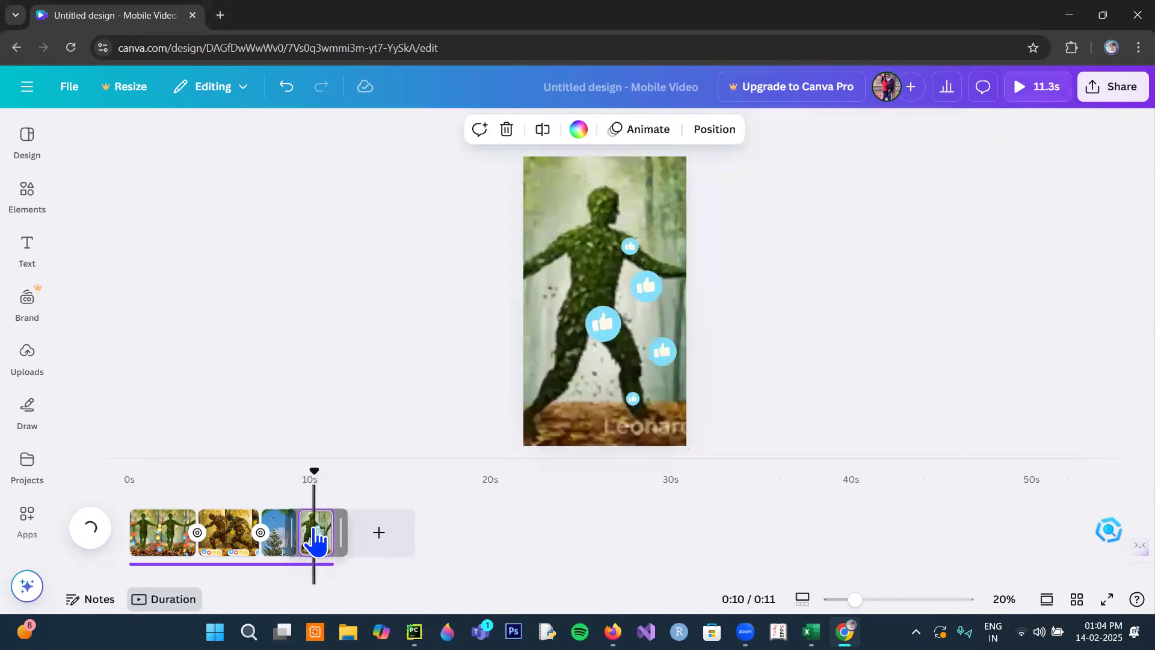
left_click_drag(297, 473, 294, 473)
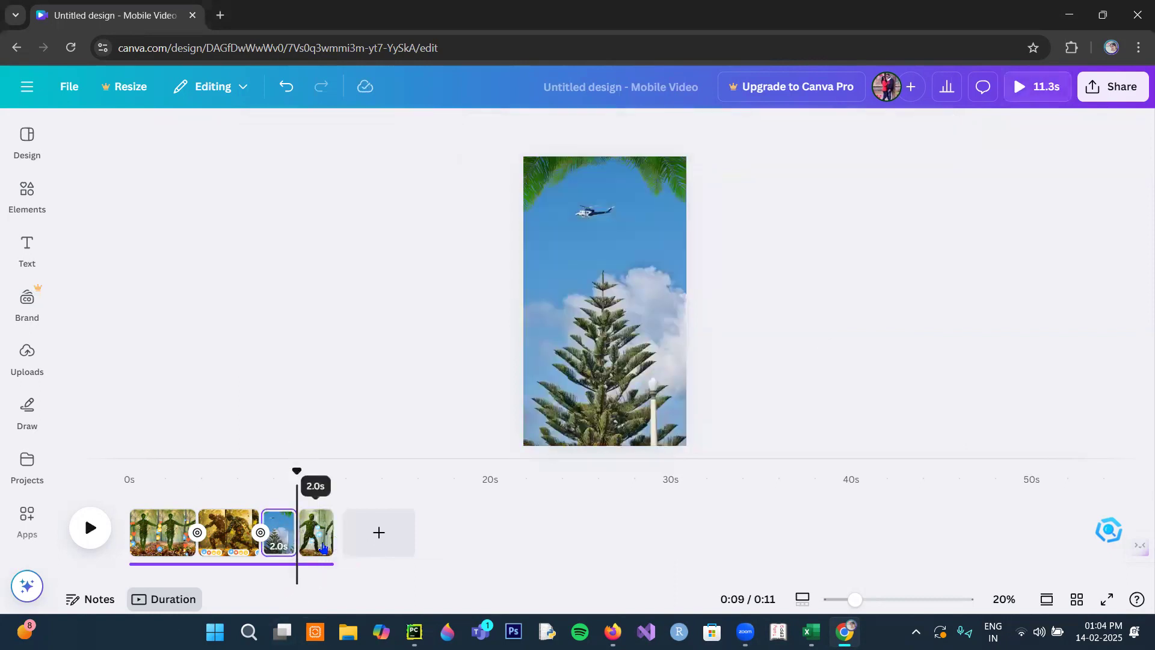
left_click(91, 527)
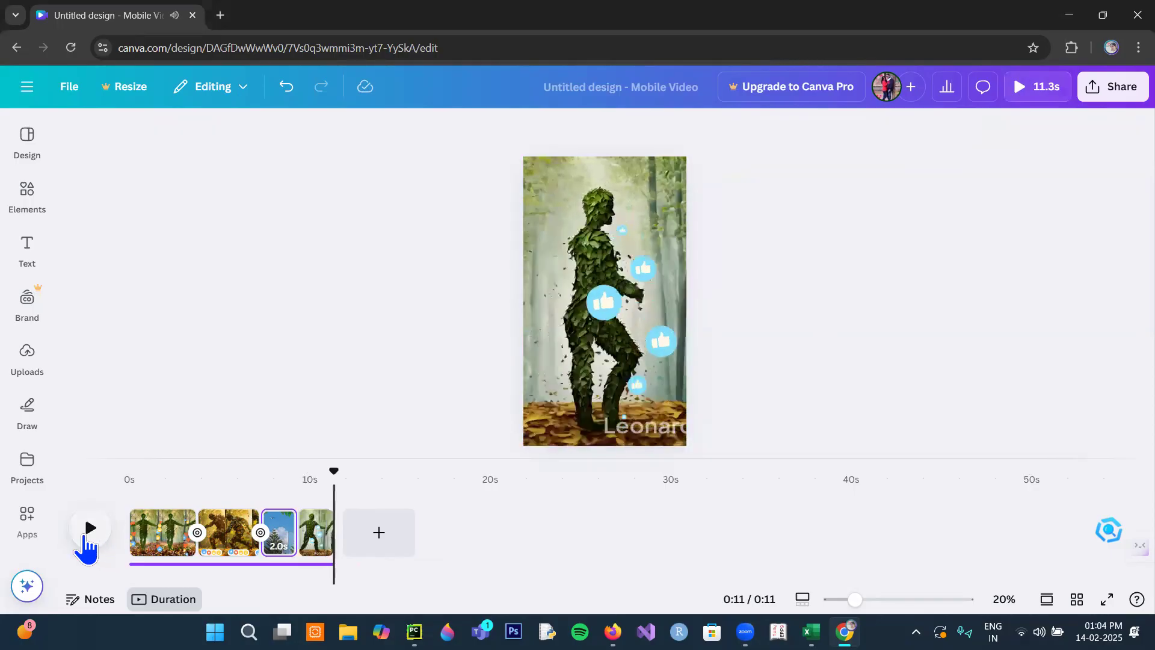
- Slow the last page's leaf figure clip to a video speed of 0.5 and play it back
left_click(308, 542)
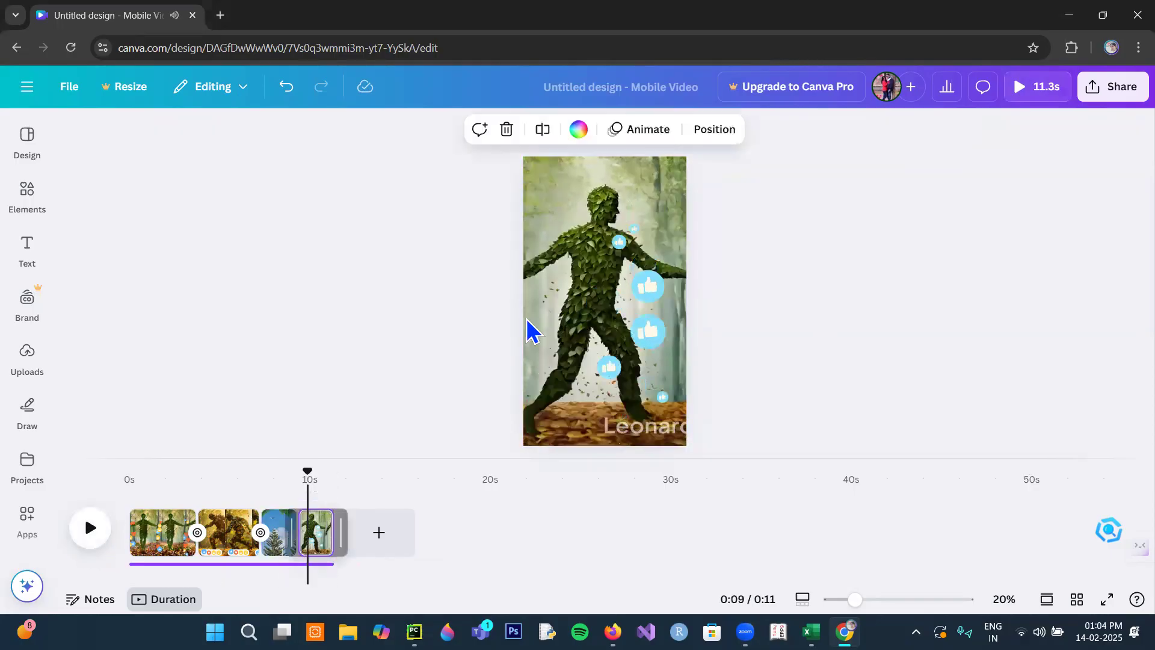
left_click(572, 263)
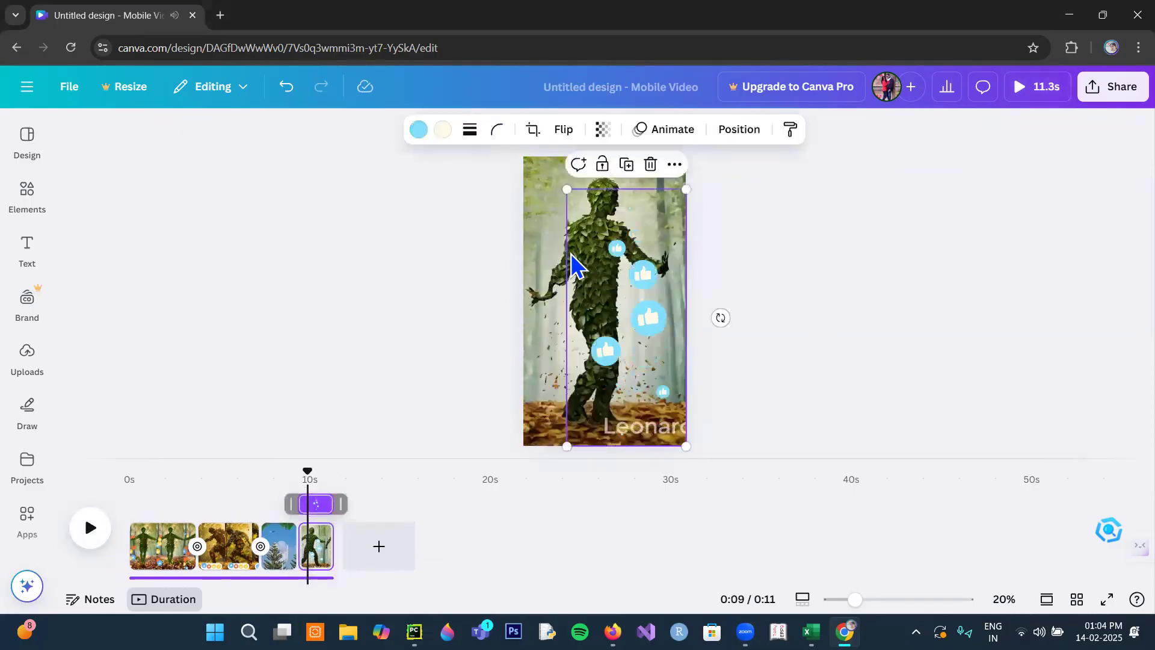
left_click(538, 216)
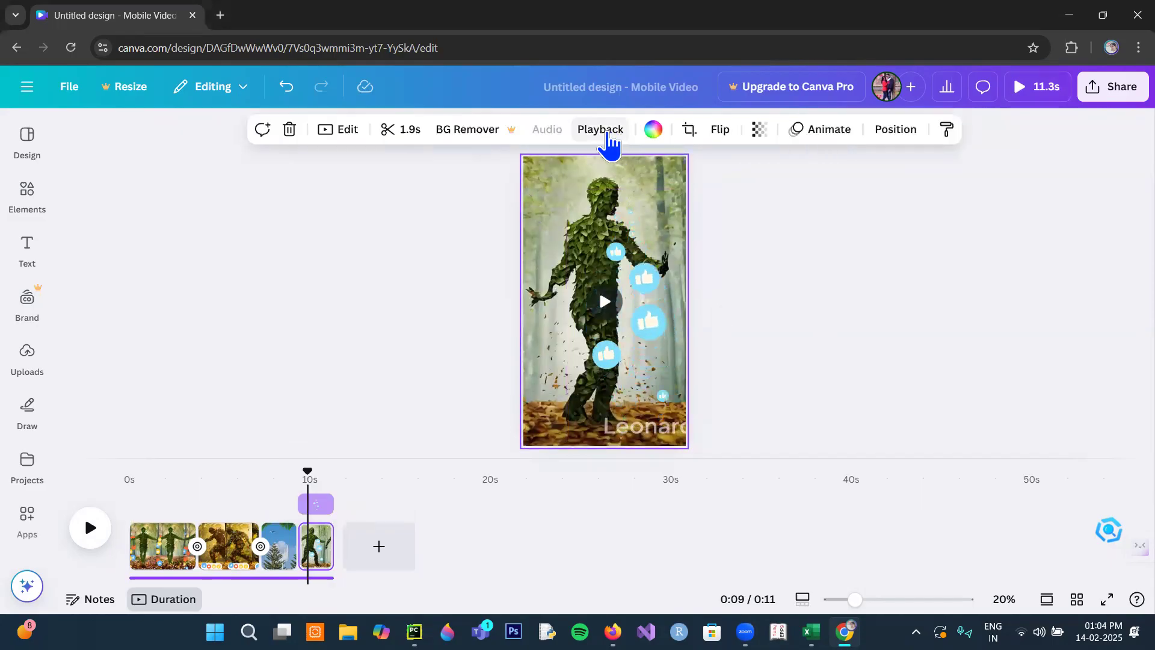
left_click(606, 138)
left_click_drag(645, 199, 539, 212)
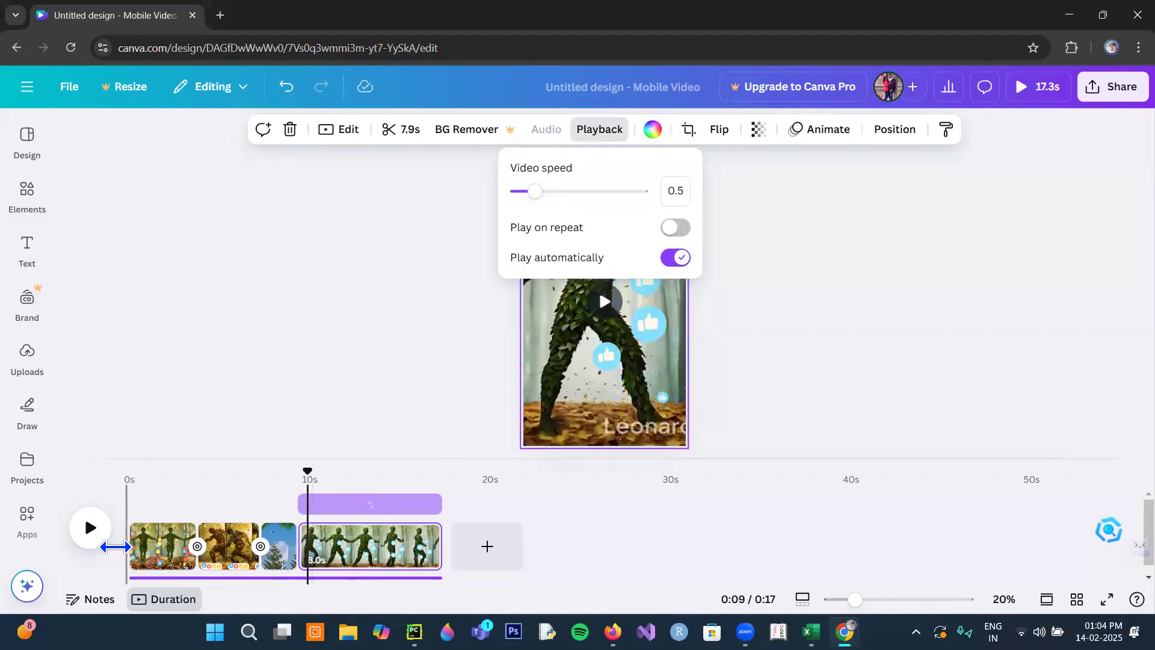
left_click(90, 527)
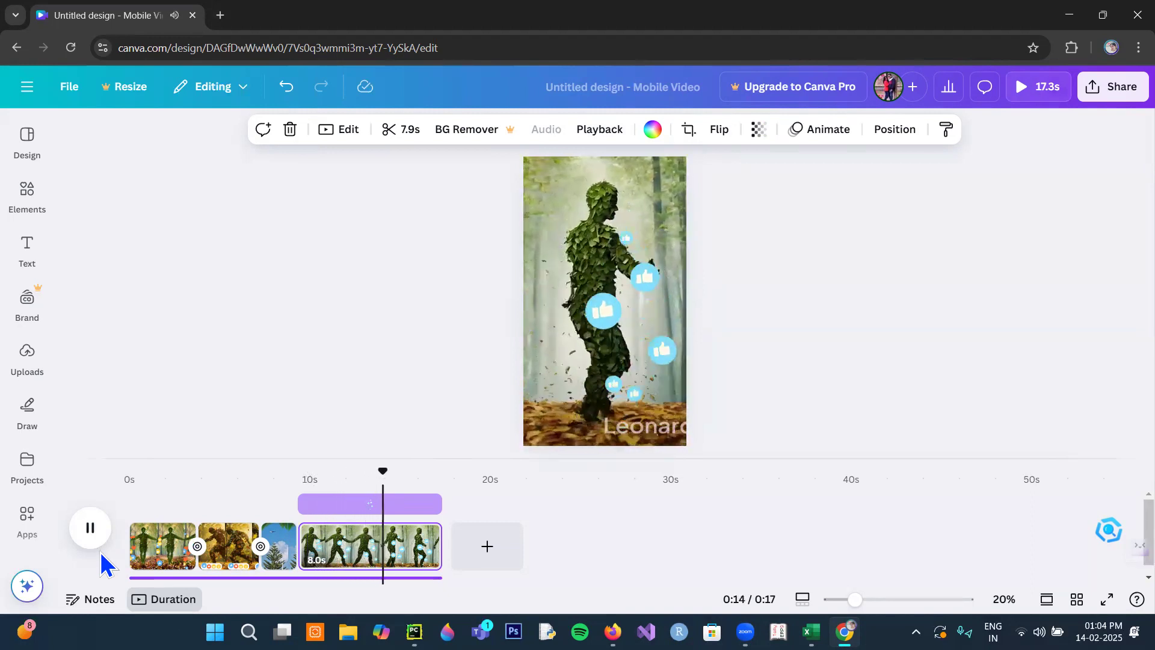
left_click(90, 530)
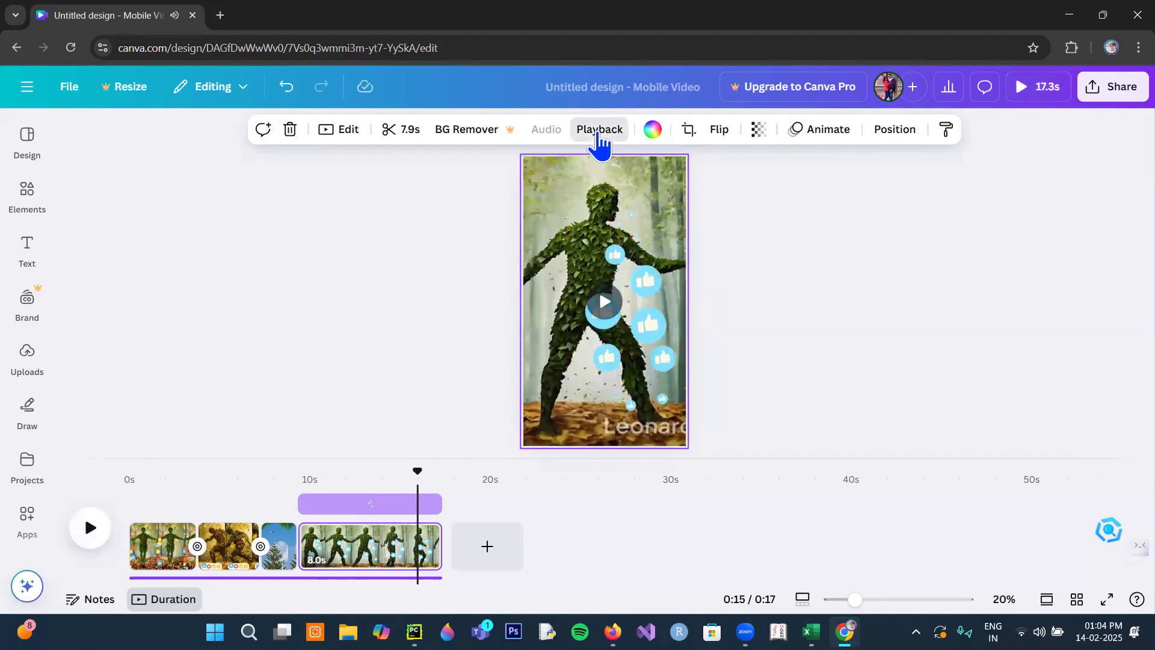
- Turn on Play on repeat for the last page's leaf figure clip
left_click(598, 132)
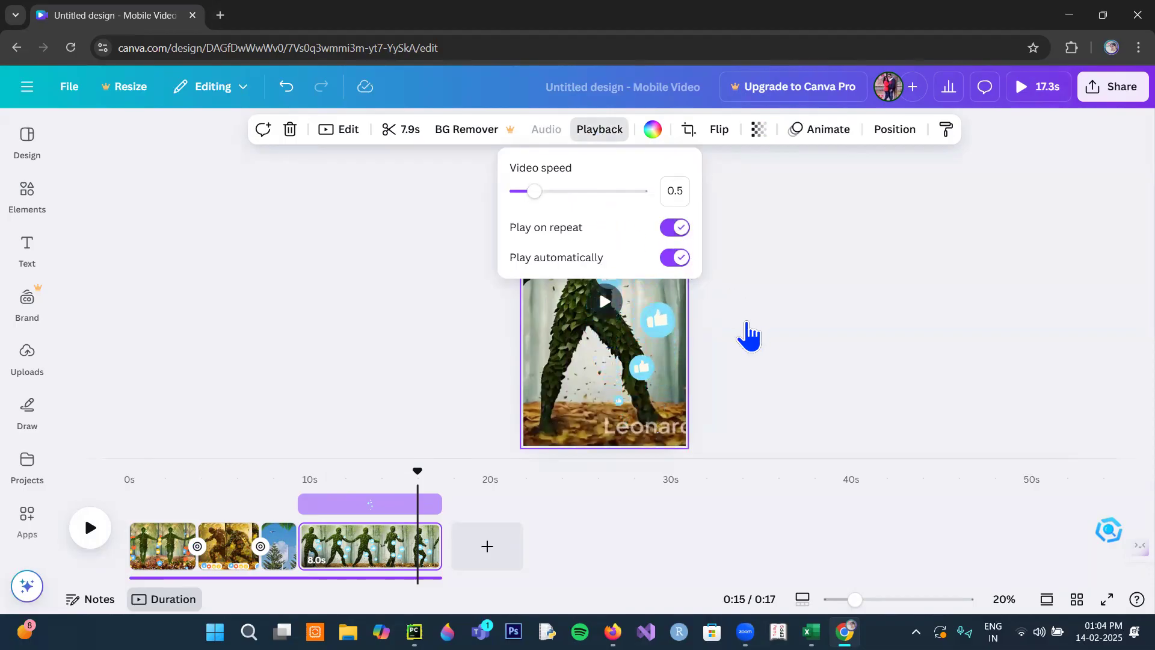
left_click(744, 323)
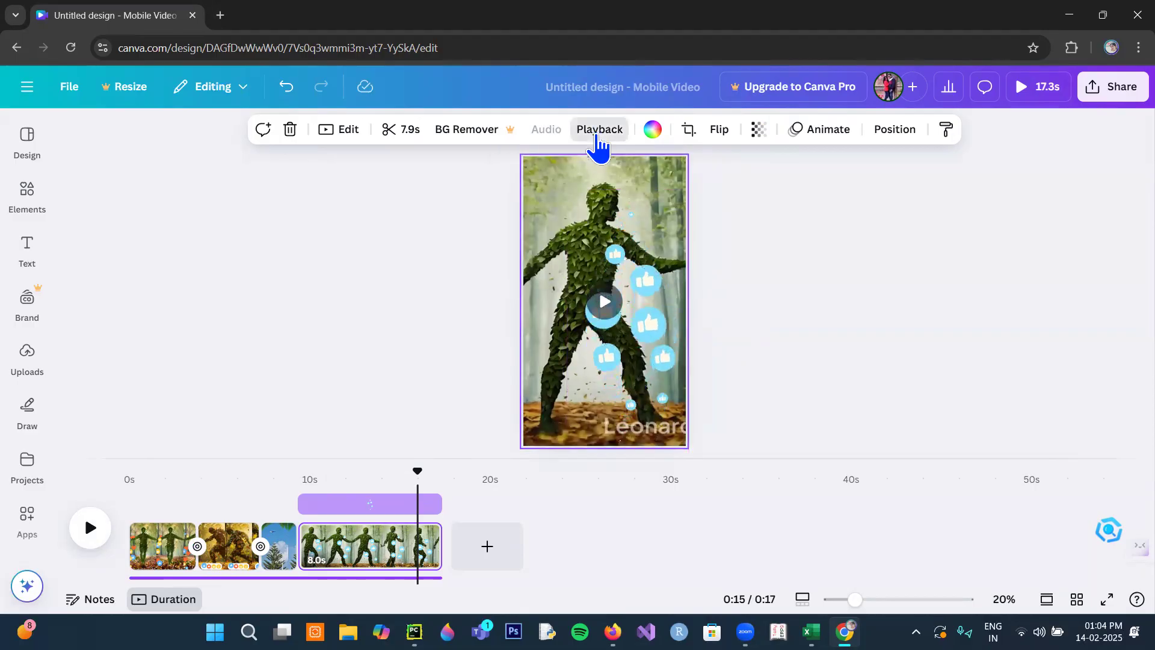
left_click(596, 134)
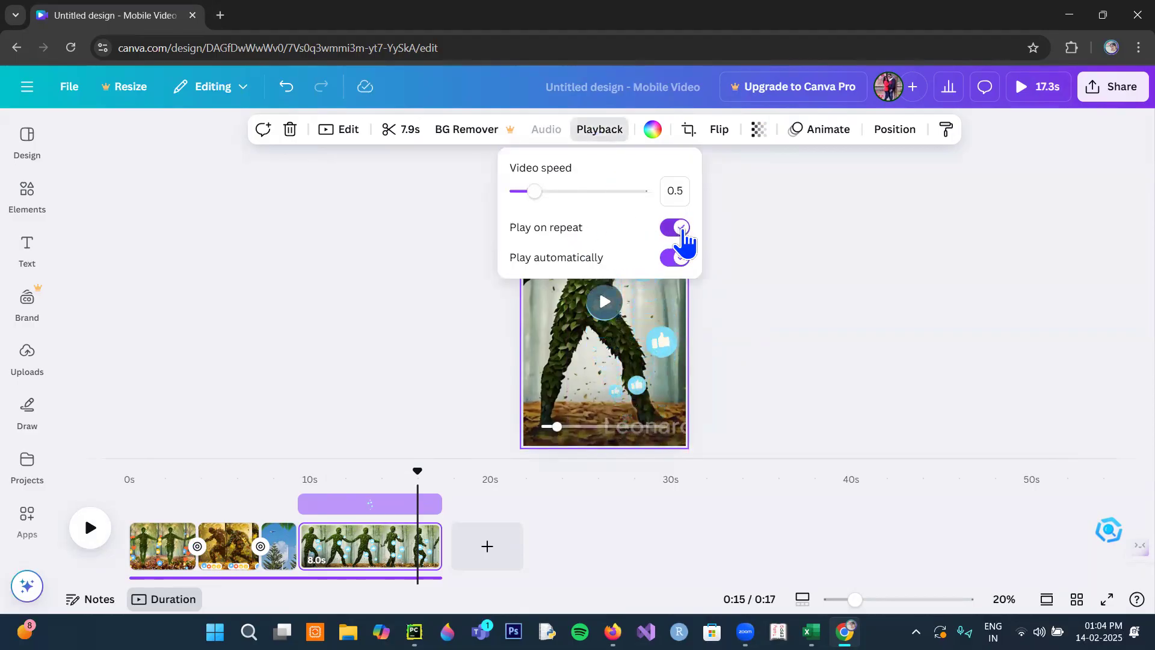
left_click(797, 307)
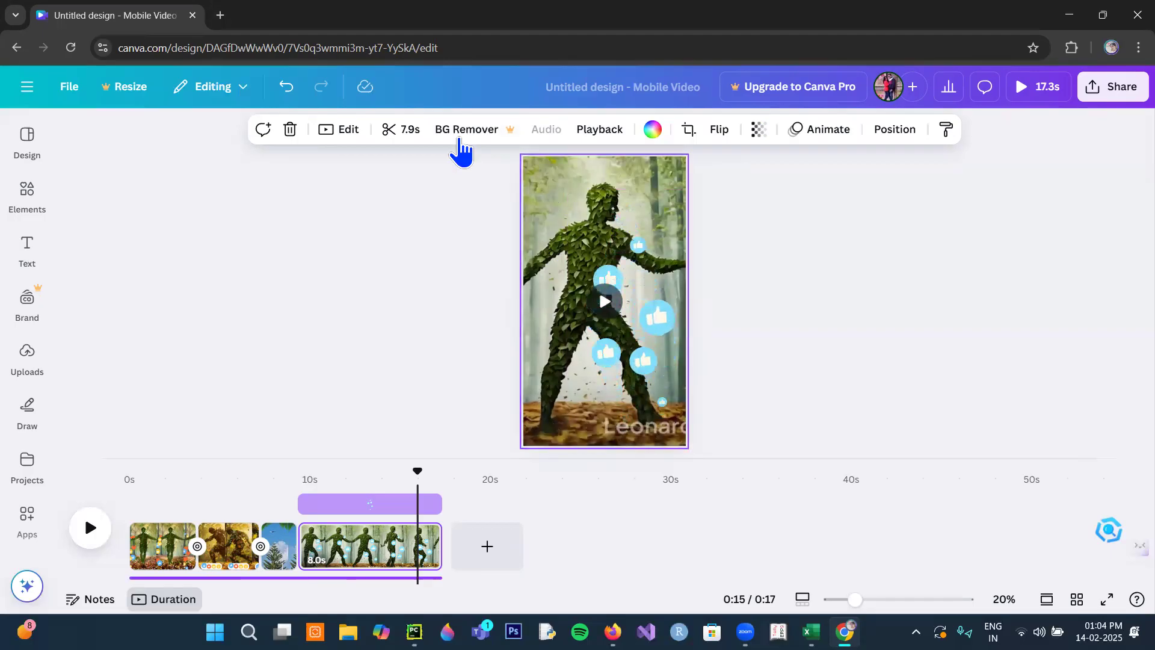
- Try to remove the background of the last page's leaf figure clip, and dismiss the upgrade offer
left_click(461, 129)
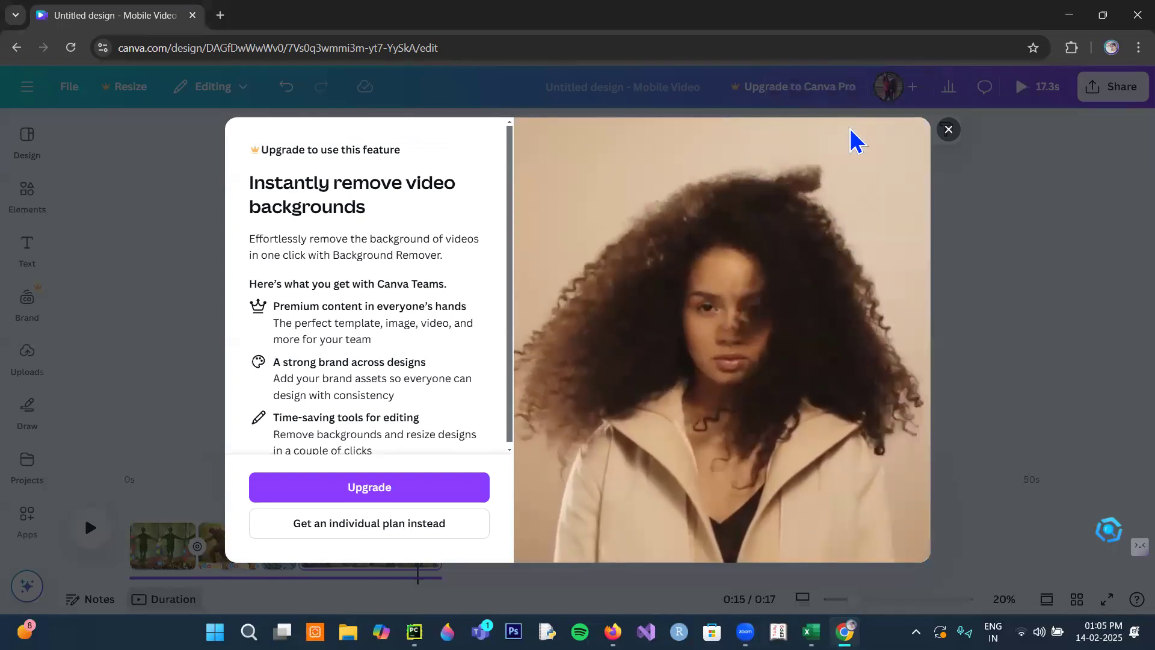
left_click(949, 129)
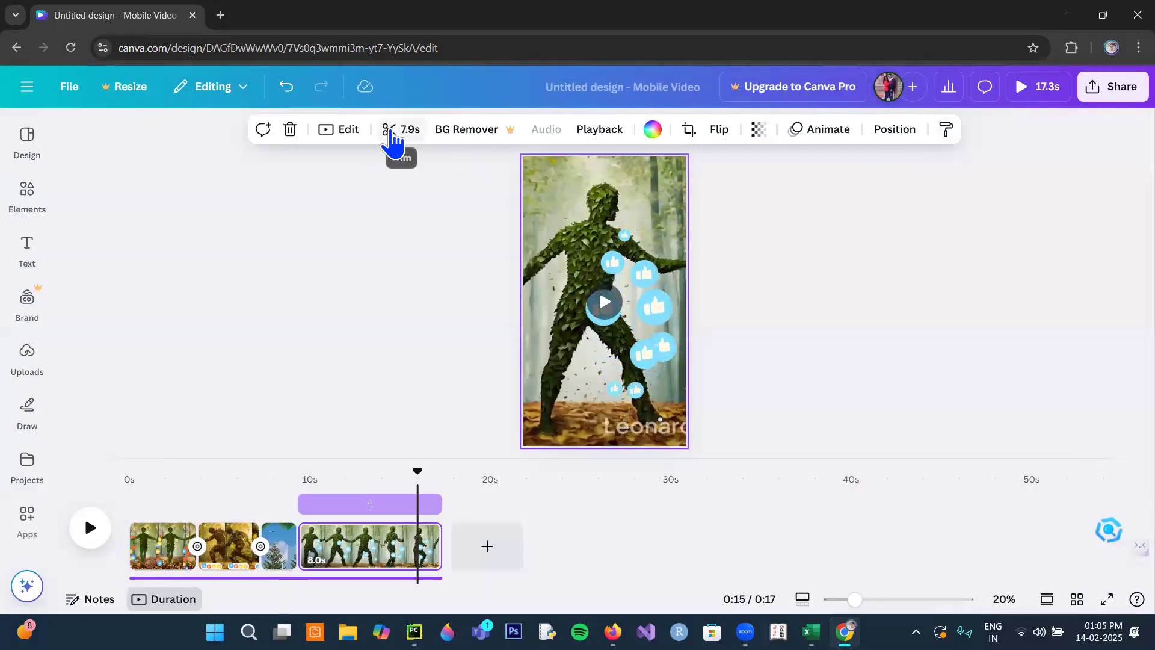
- Try the Street, The blues, Peony and Solar filters on the leaf figure clip, and reset the filter to None
left_click(343, 138)
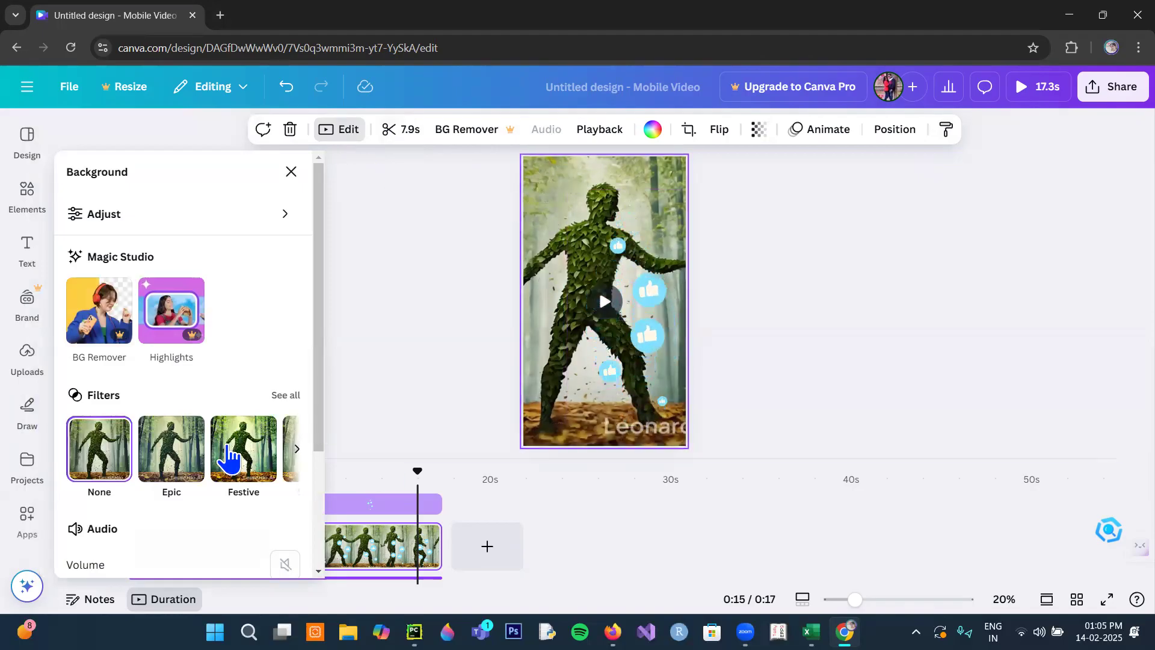
left_click(288, 396)
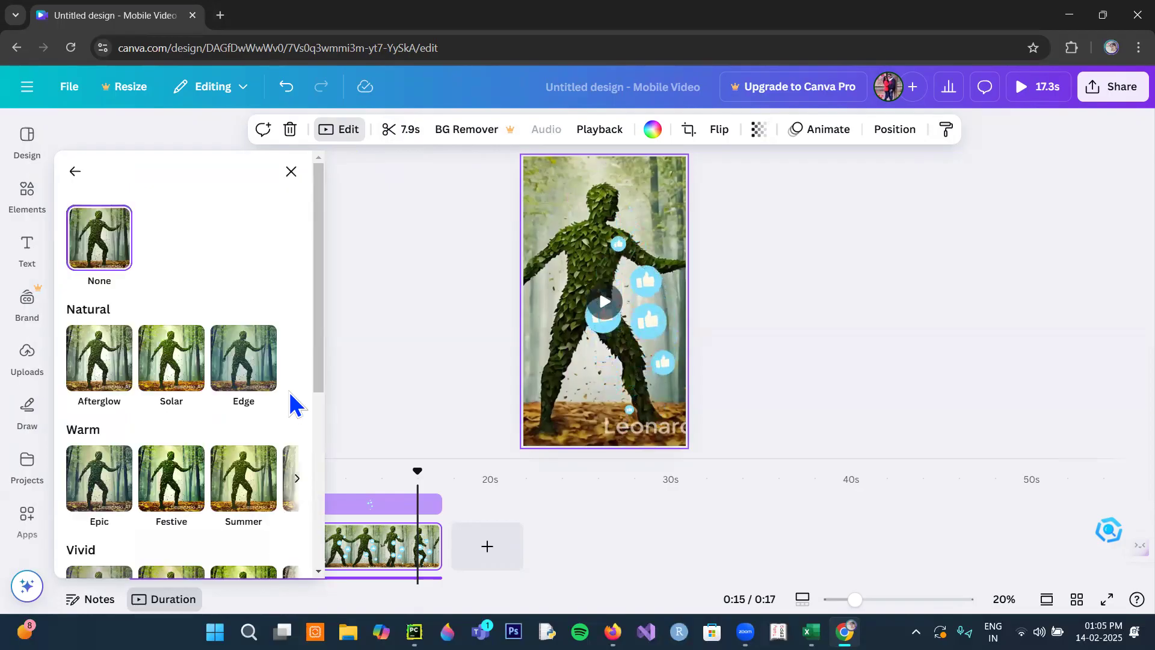
scroll(240, 414, "down", 5)
scroll(241, 415, "down", 1)
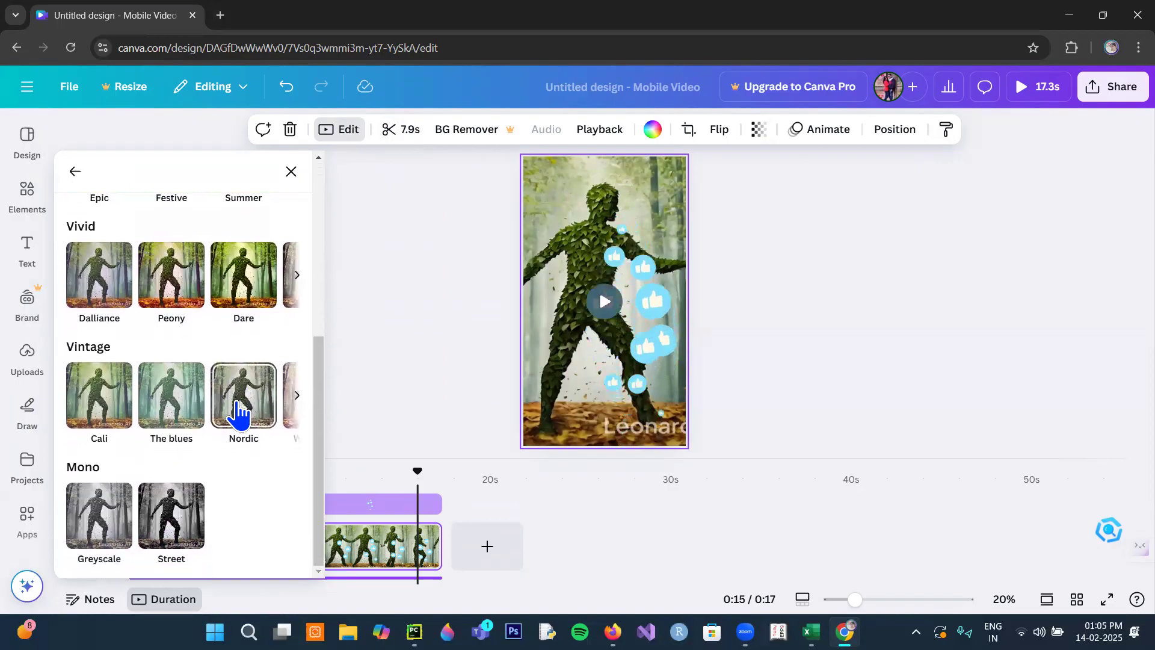
left_click(175, 529)
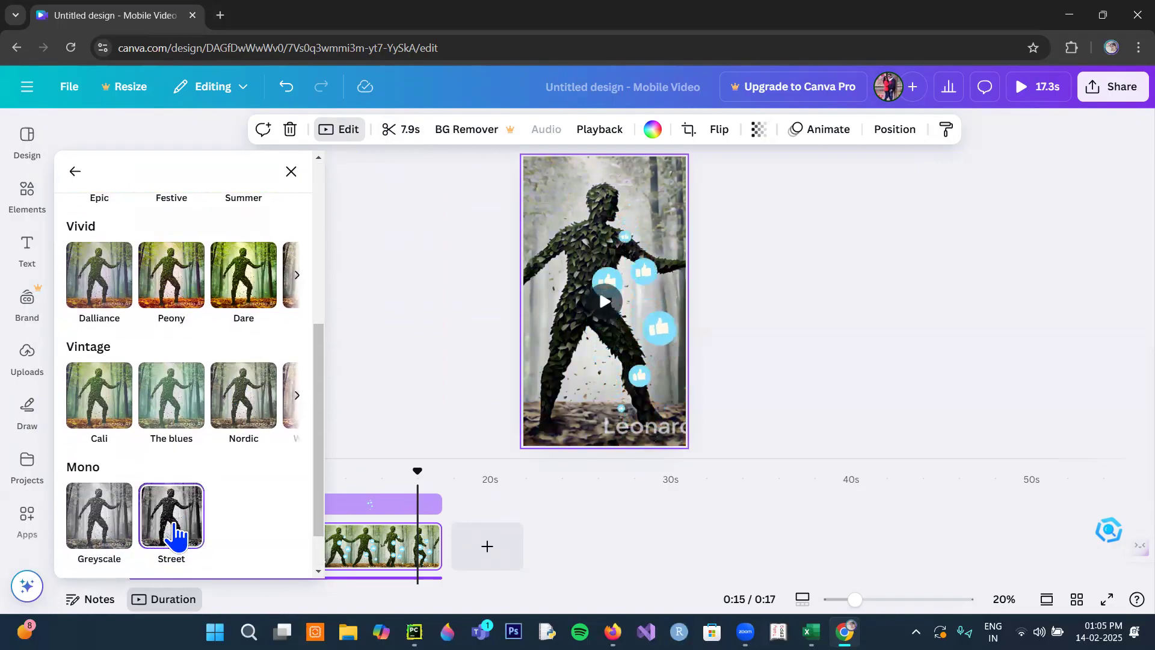
left_click(171, 402)
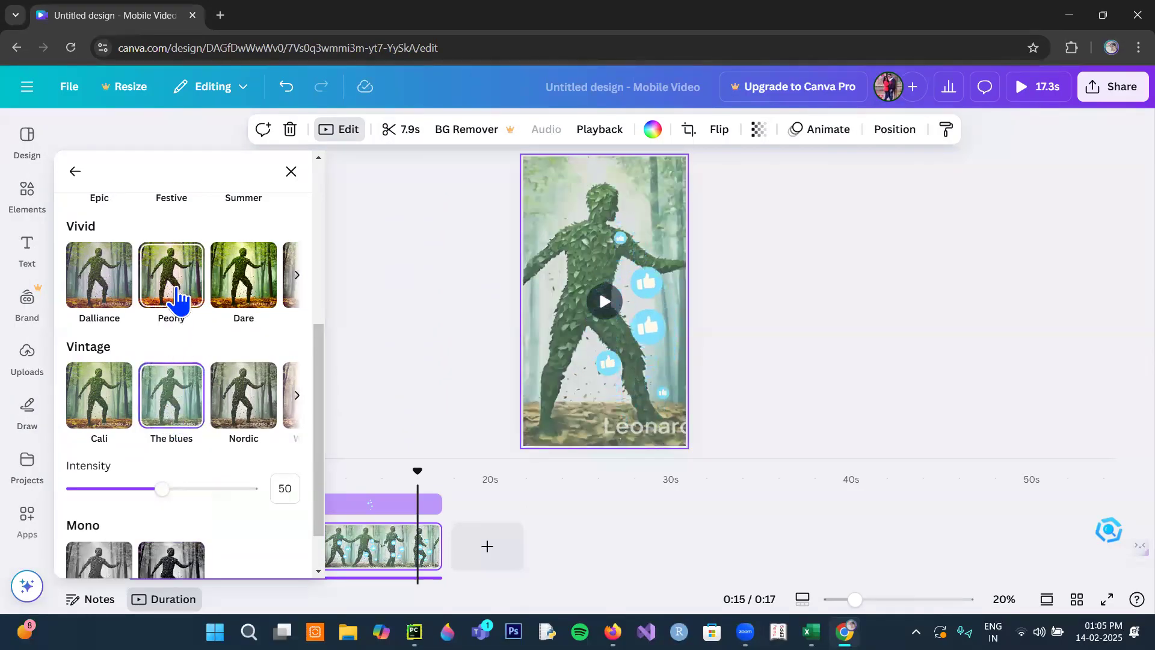
left_click(180, 313)
scroll(180, 319, "up", 4)
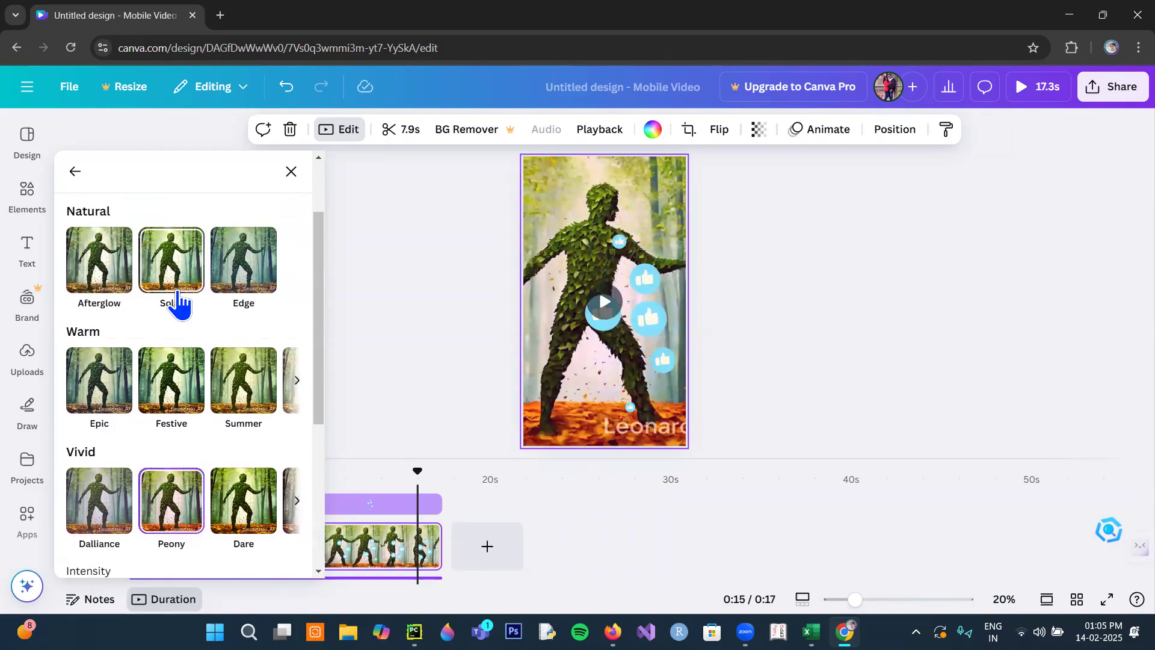
left_click(175, 303)
scroll(169, 304, "up", 2)
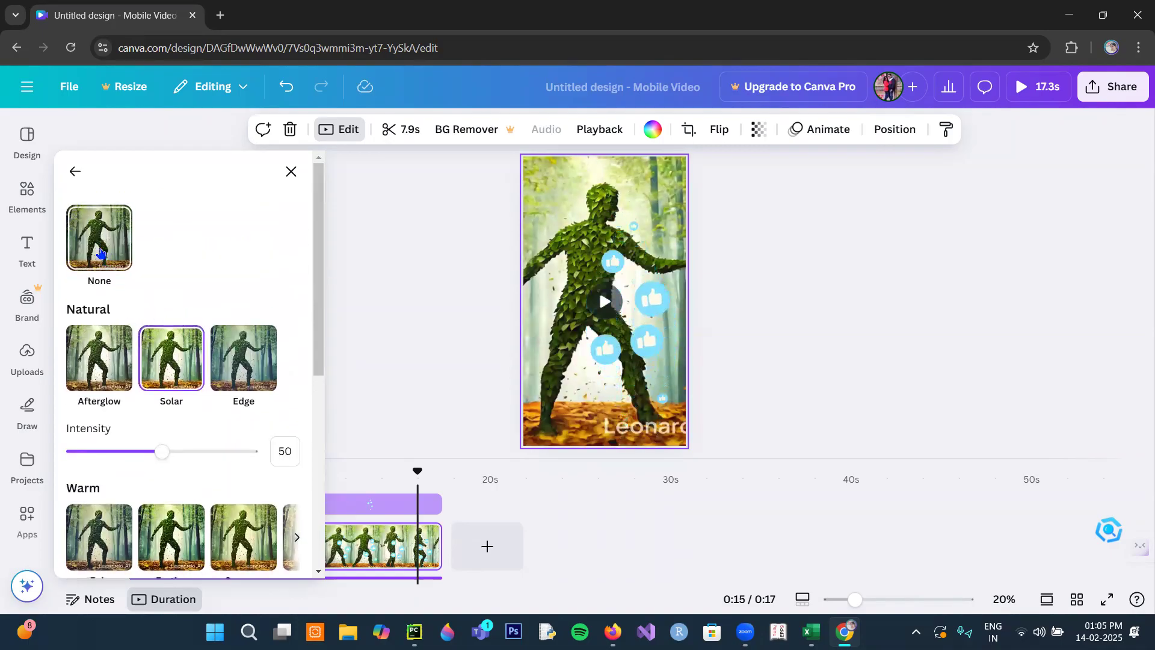
left_click(101, 253)
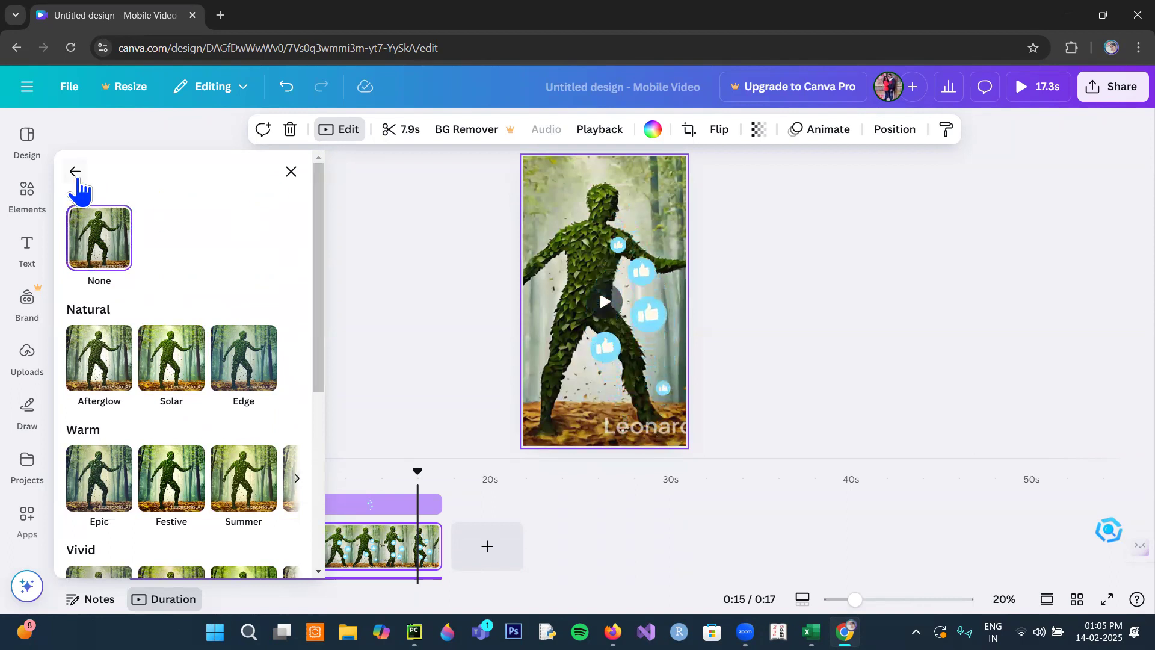
- Try the Magic Studio background remover on the leaf figure clip, dismiss the upgrade offer, and view the flip options
left_click(75, 172)
scroll(184, 361, "down", 3)
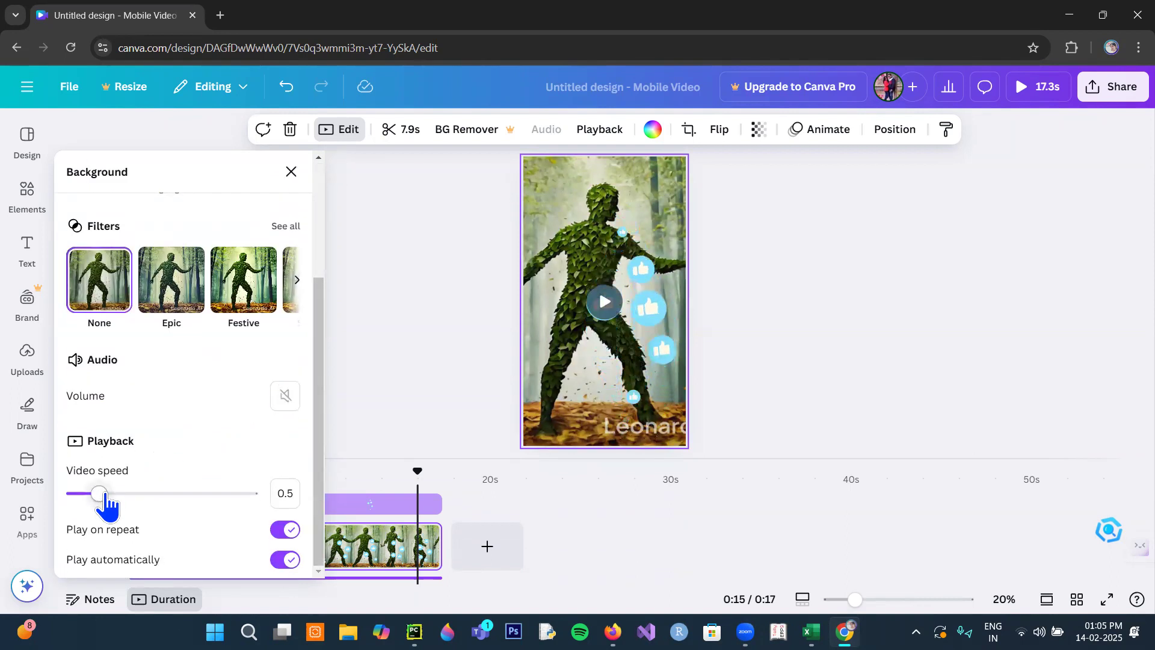
scroll(175, 337, "up", 3)
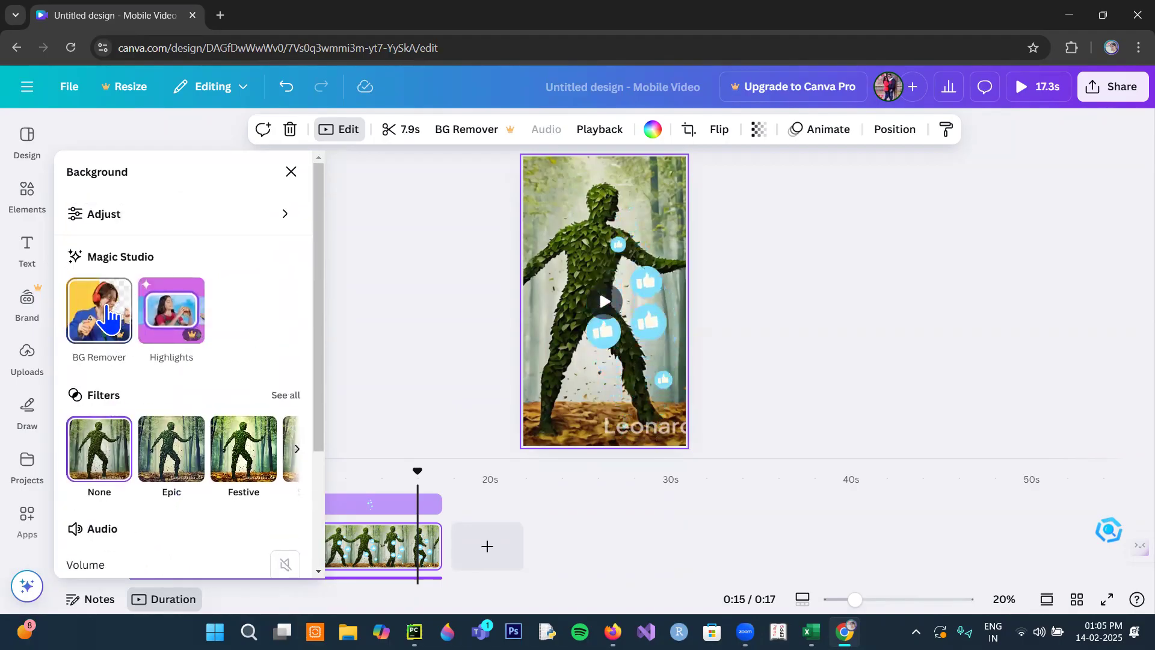
left_click(104, 325)
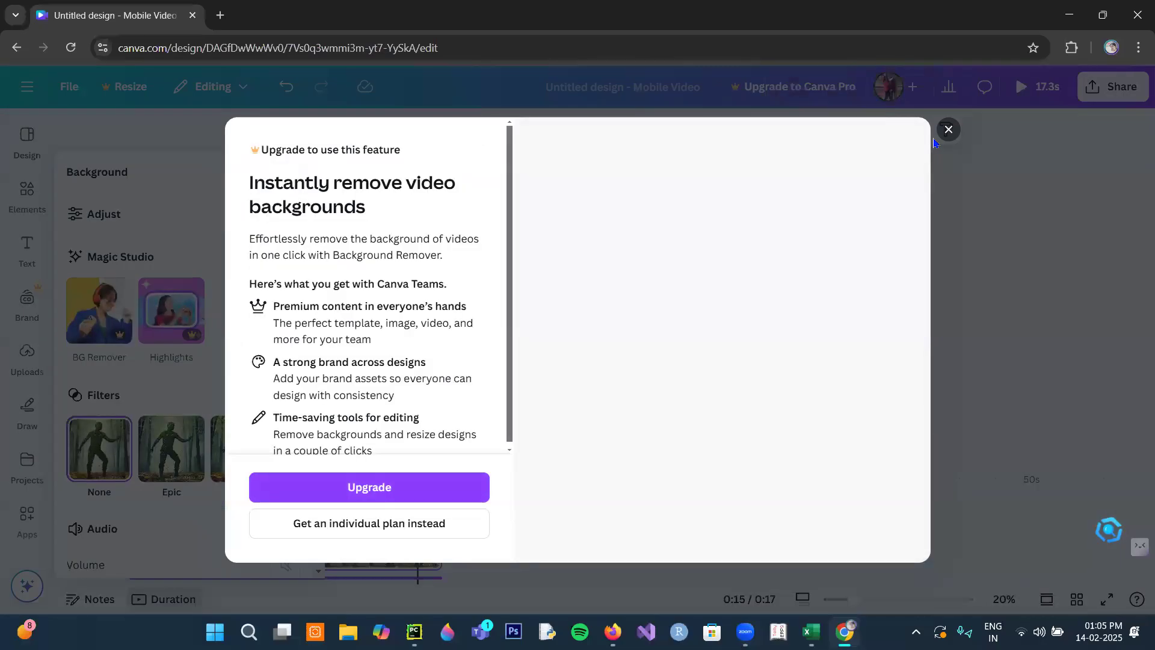
left_click(948, 128)
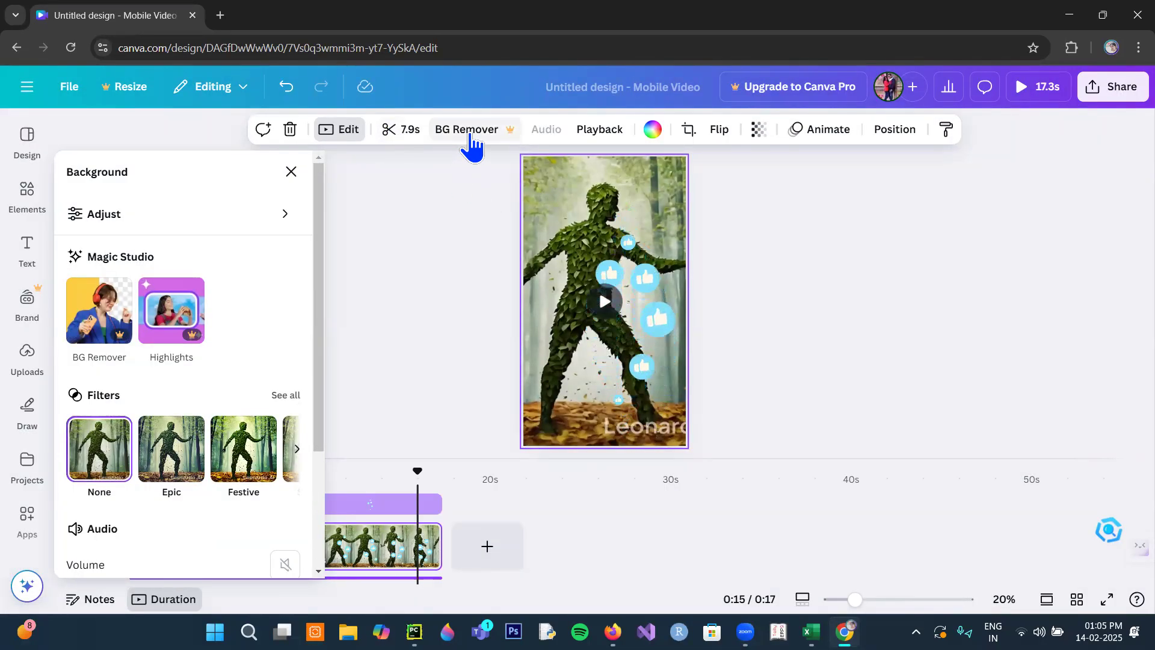
left_click(720, 131)
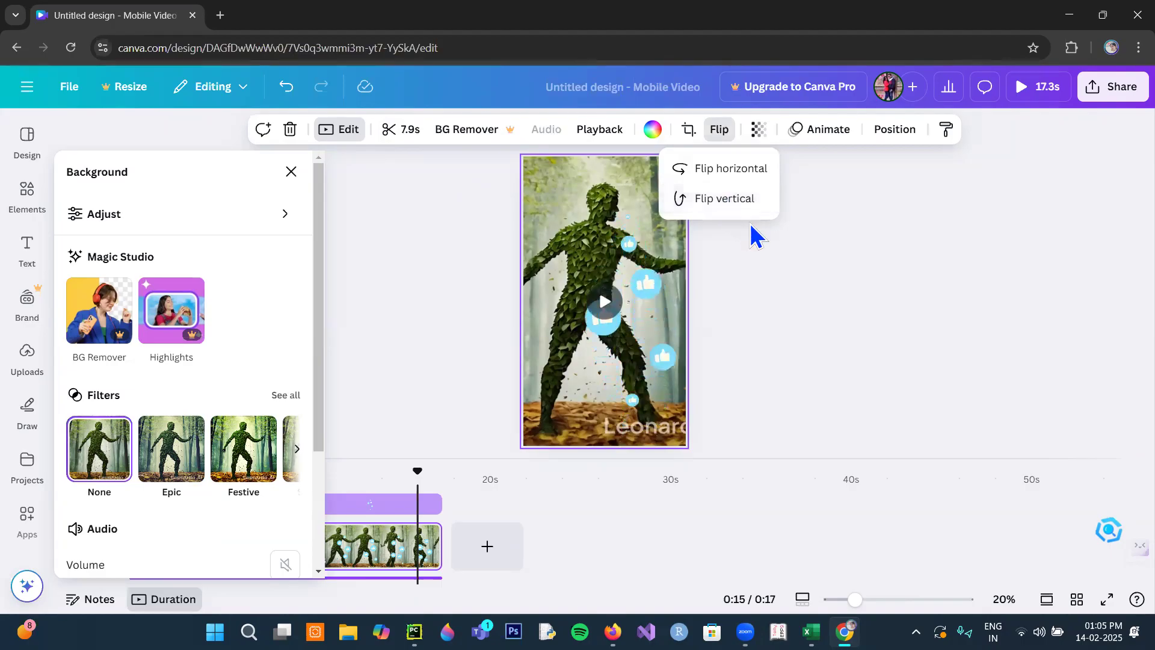
- Add a new page at the end and place the uploaded crouching leaf figure video in the page's upper-left corner
left_click(487, 557)
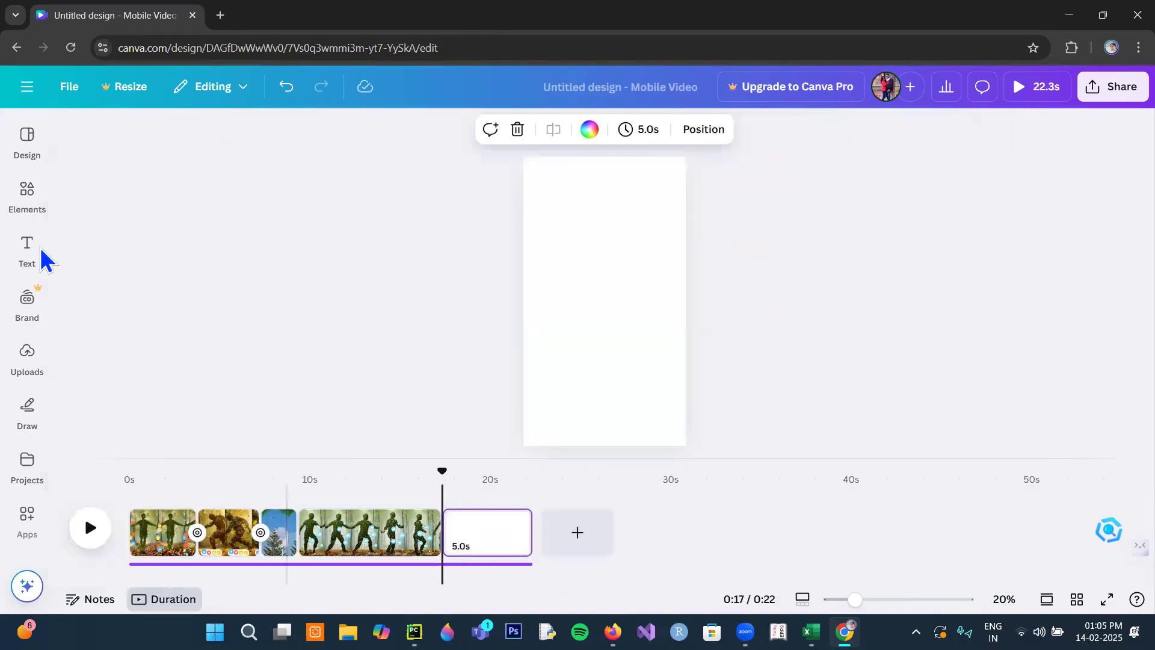
left_click(29, 207)
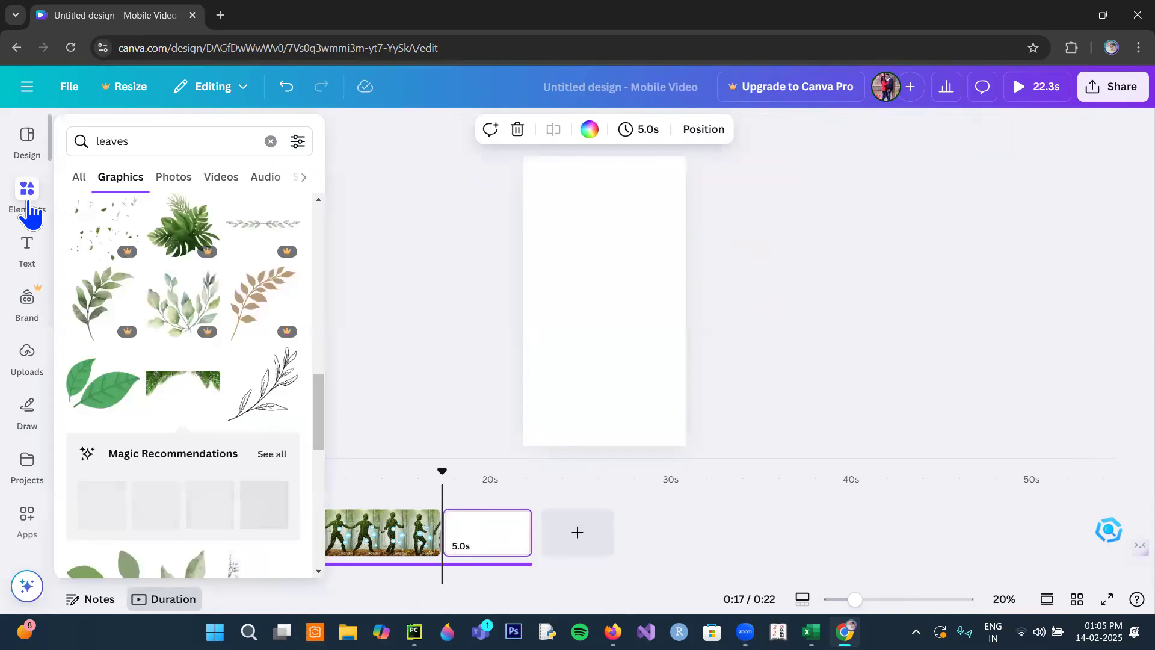
left_click(37, 356)
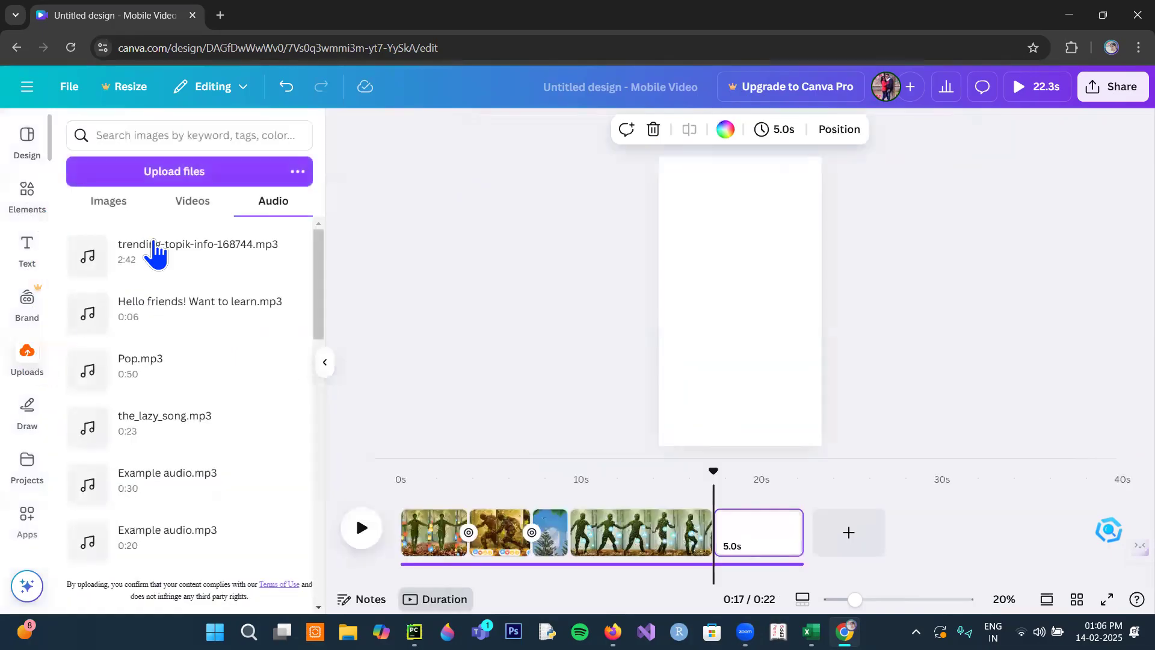
left_click(189, 213)
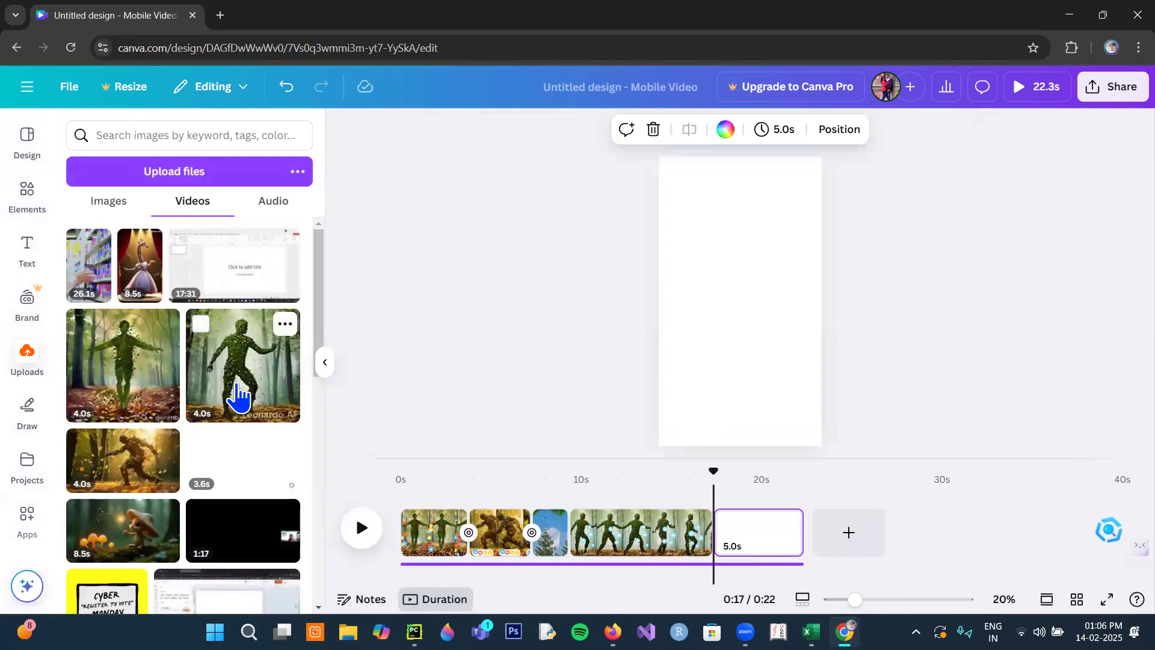
left_click(273, 377)
left_click_drag(712, 261, 711, 222)
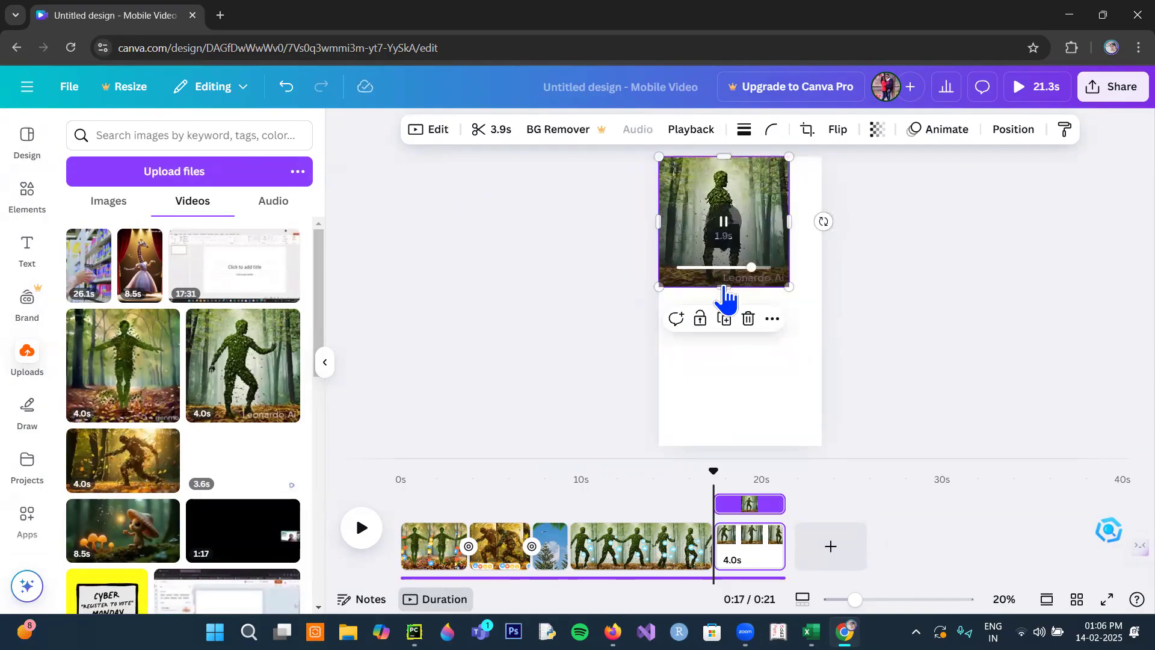
- Stretch the clip downward past the page's lower edge to about 864 × 2,076, and shift it partly off the page's left side
left_click(837, 359)
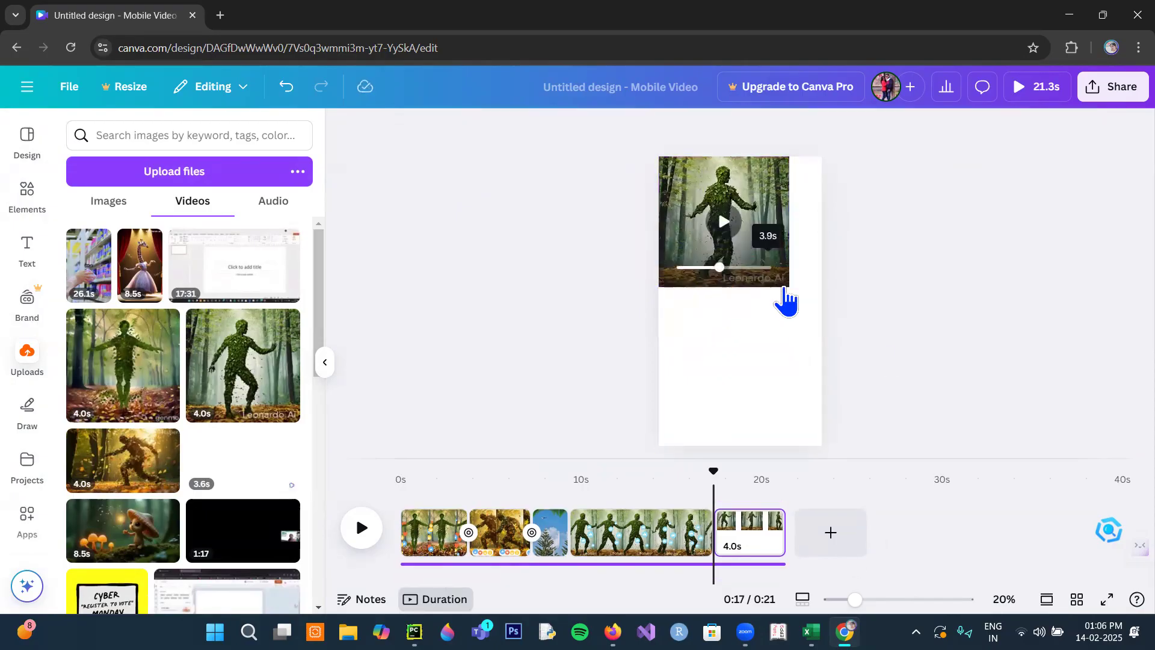
left_click(732, 276)
left_click_drag(727, 293, 724, 470)
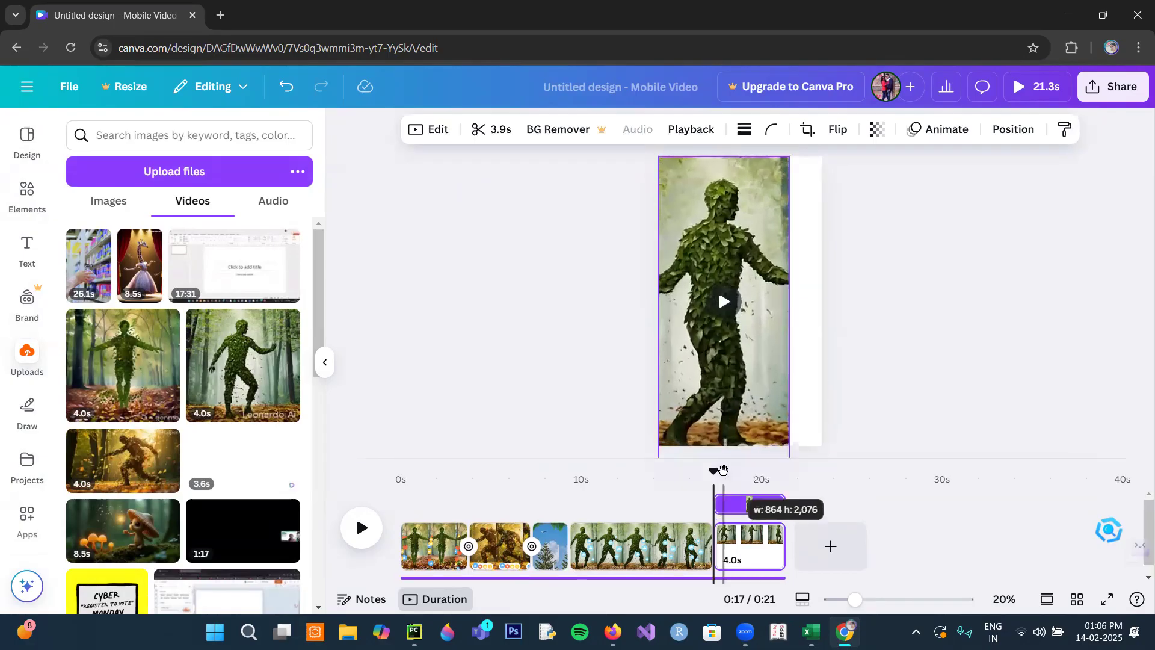
left_click_drag(739, 396, 708, 396)
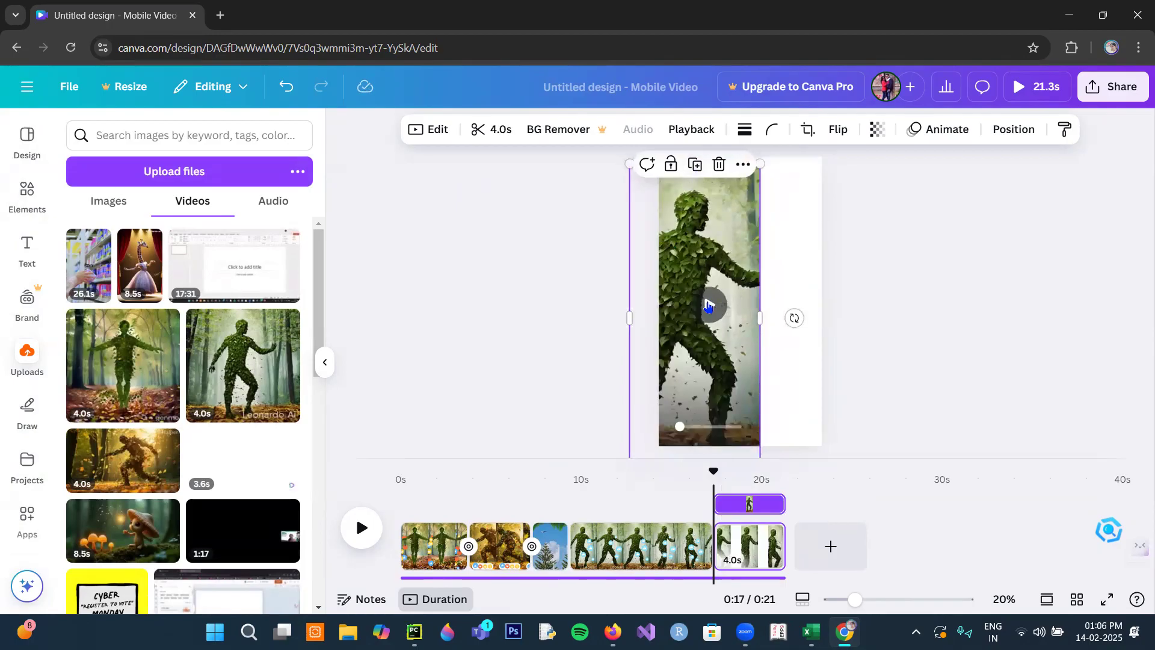
- Duplicate the leaf figure clip to the page's right side, flip one copy horizontally, and align both so the figures face each other
left_click_drag(709, 327, 776, 320)
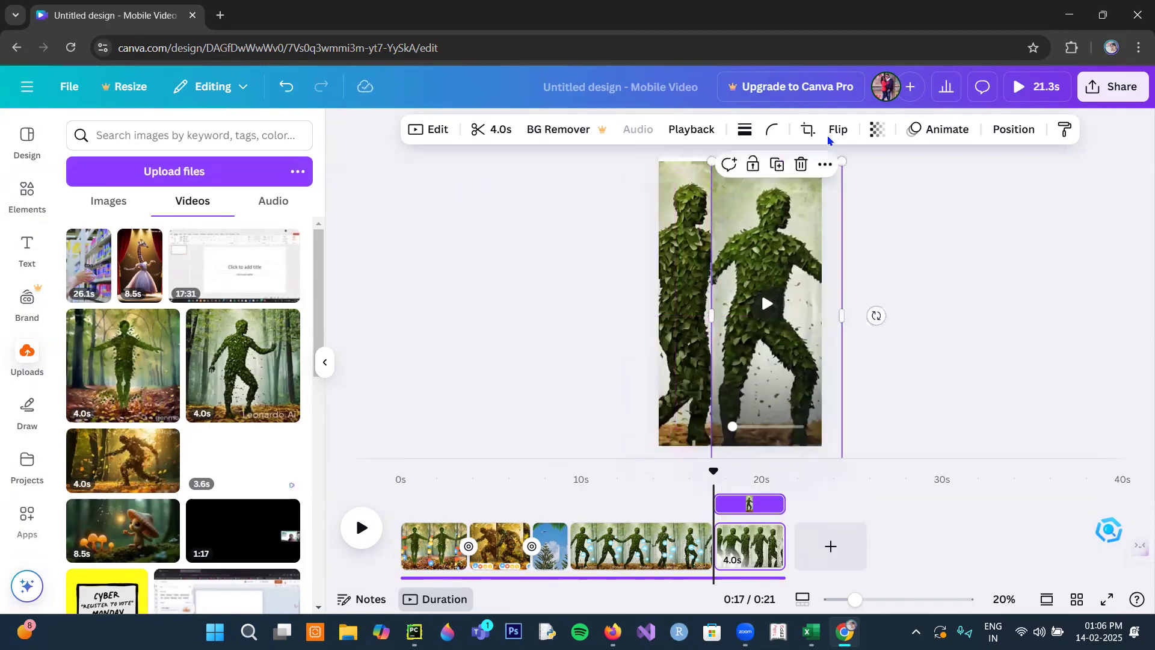
left_click(843, 134)
left_click(832, 165)
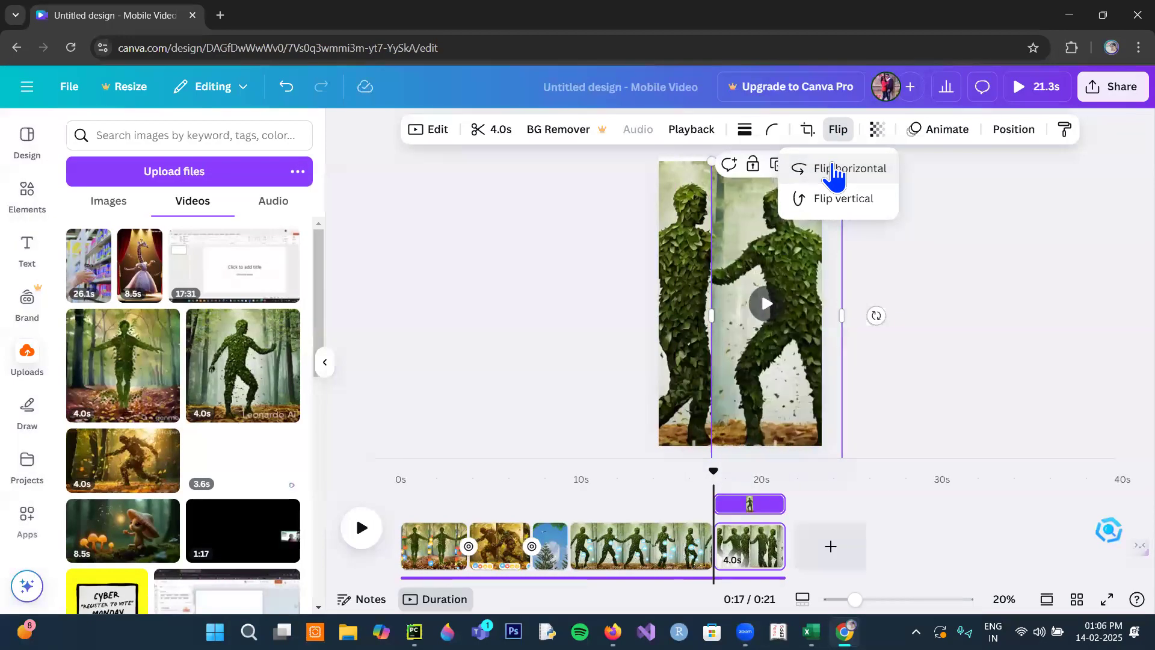
left_click_drag(773, 242, 674, 259)
left_click(904, 303)
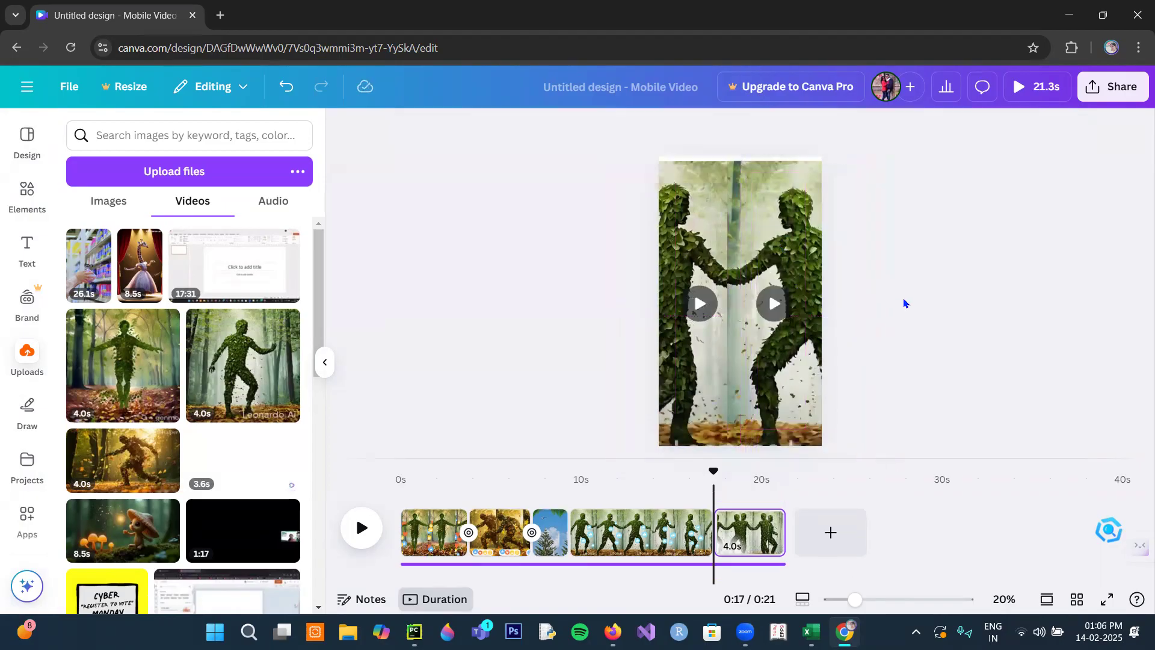
- Play the page with the two facing leaf figures, and return the playhead to just before that page
left_click(361, 528)
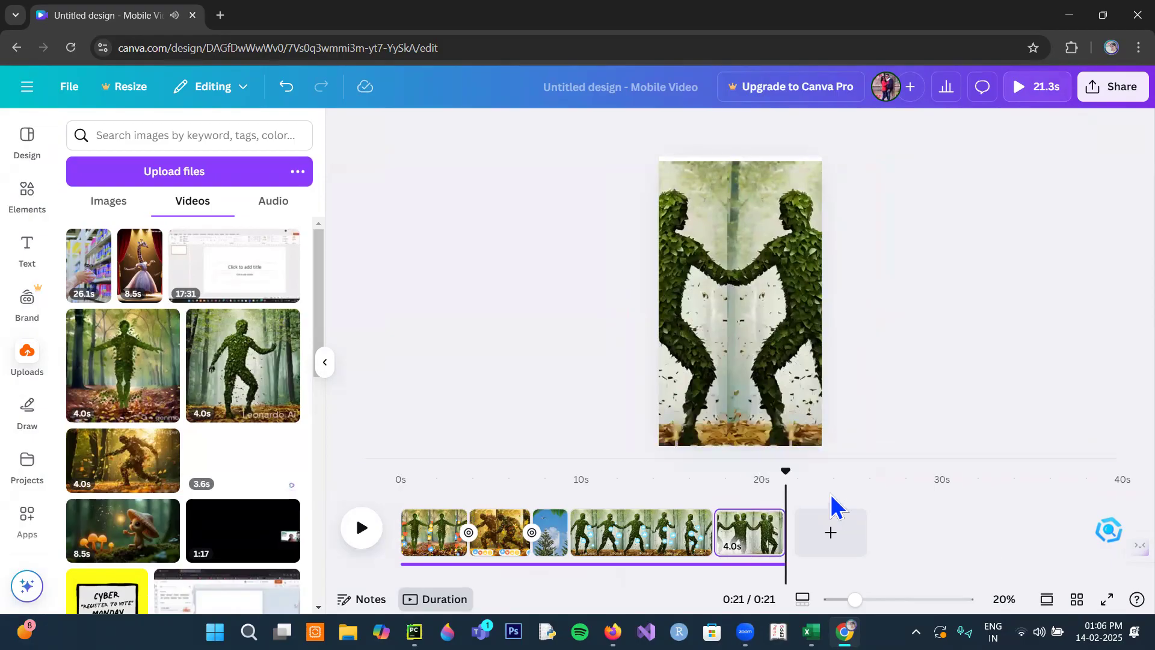
left_click_drag(785, 472, 706, 484)
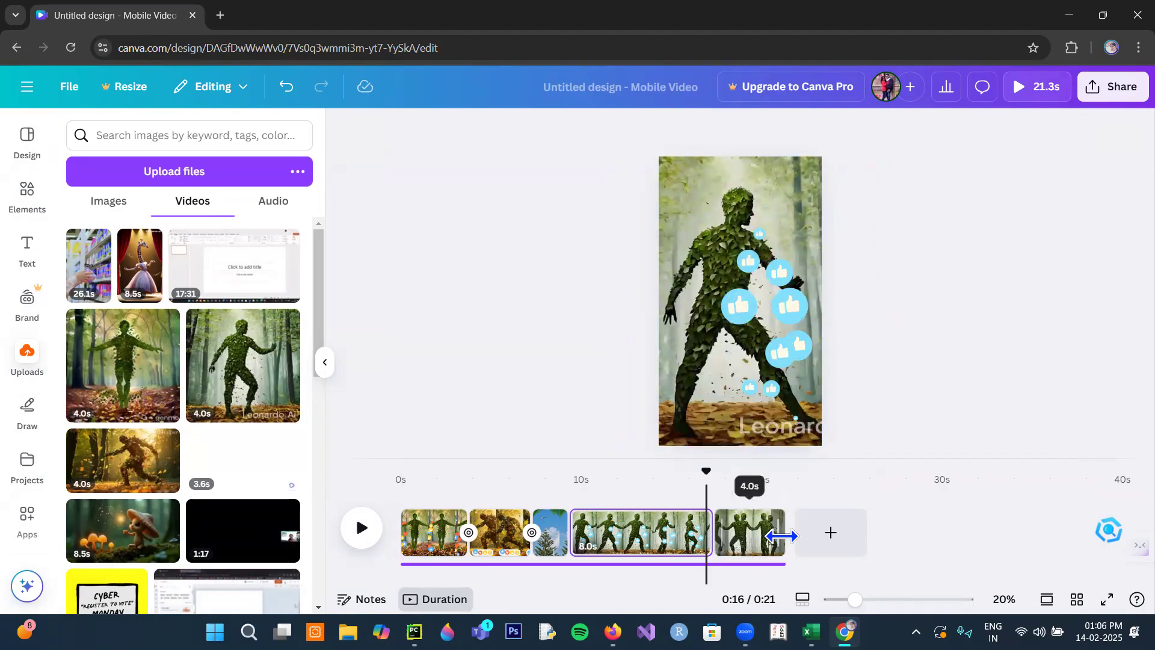
- Try to lengthen the facing-figures page on the timeline, and duplicate that page
mouse_move(781, 535)
left_mouse_down()
mouse_move(746, 534)
mouse_move(839, 531)
mouse_move(799, 528)
left_mouse_up()
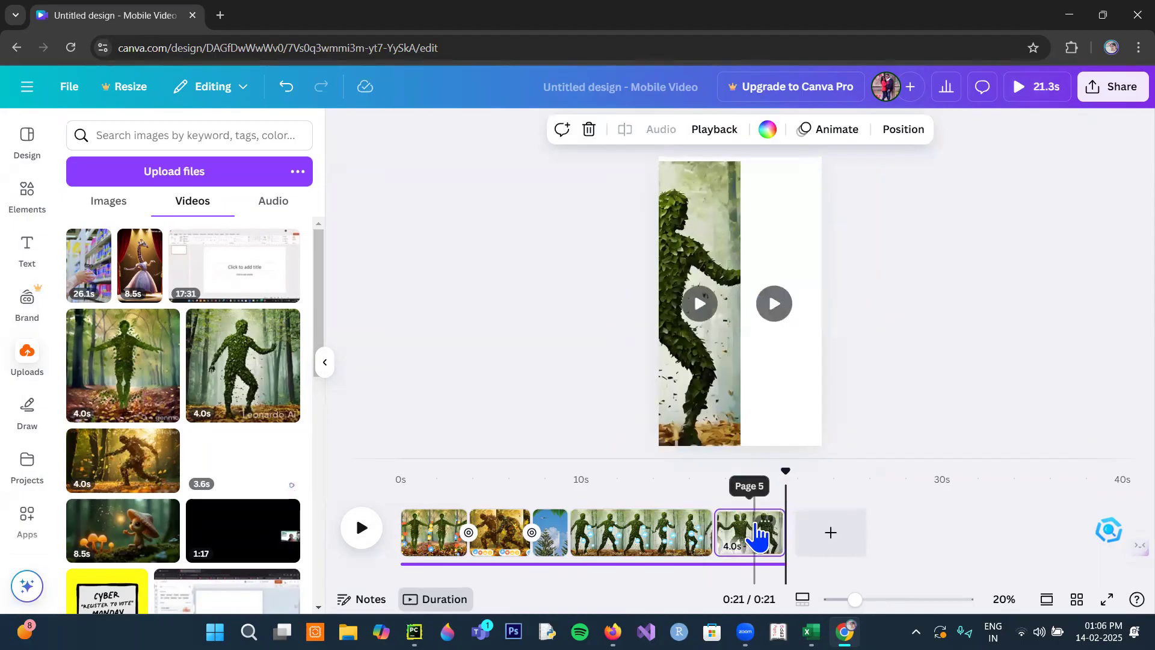
left_click(751, 530)
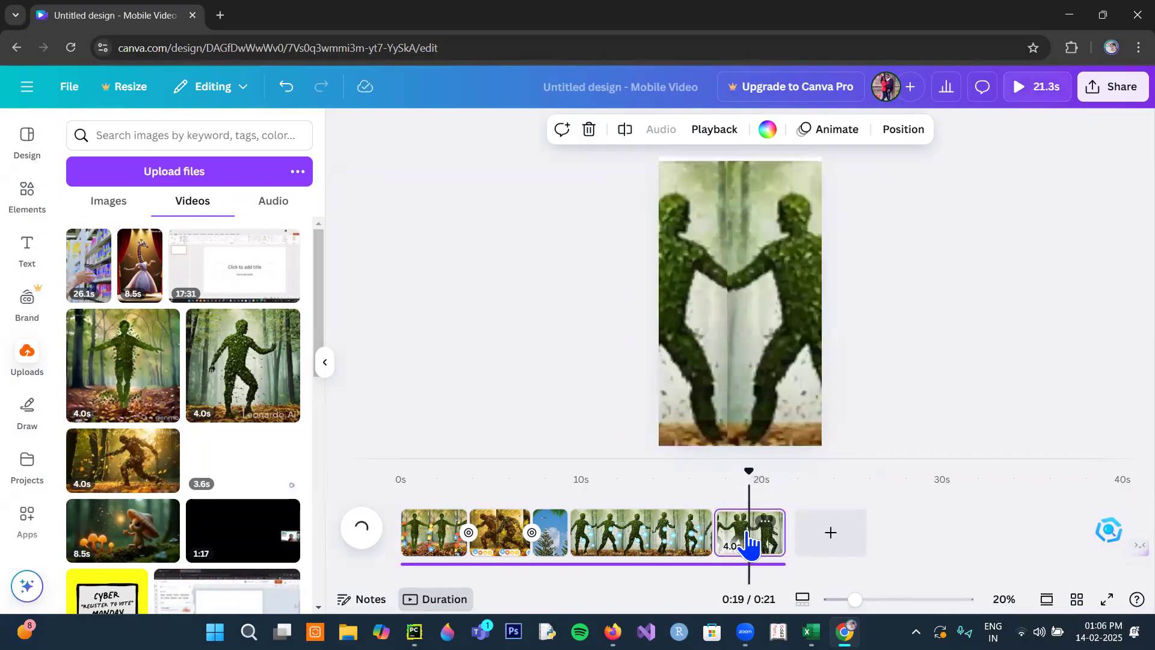
right_click(750, 545)
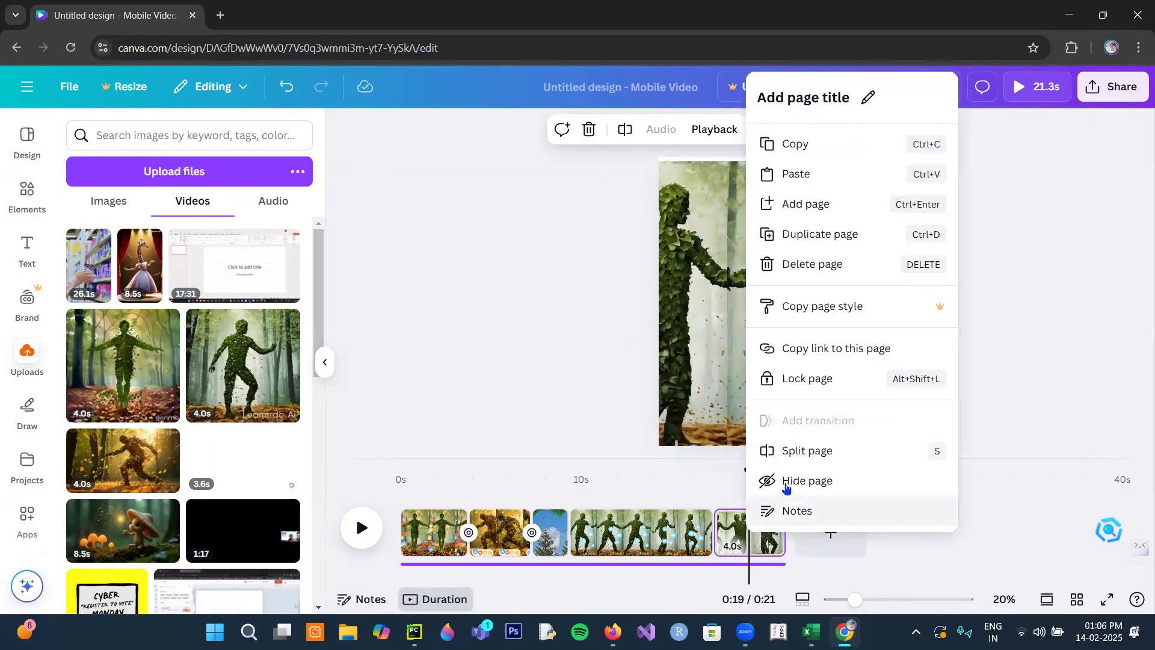
left_click(803, 236)
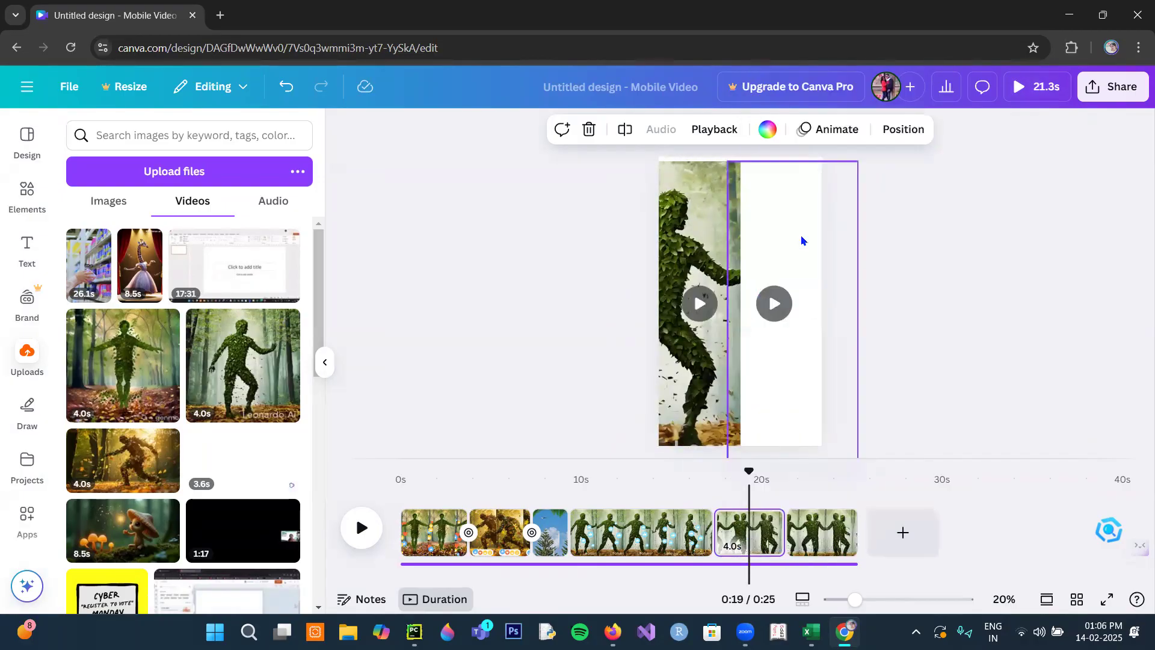
- Play the video from the start of the first facing-figures page through its duplicate
left_click(717, 477)
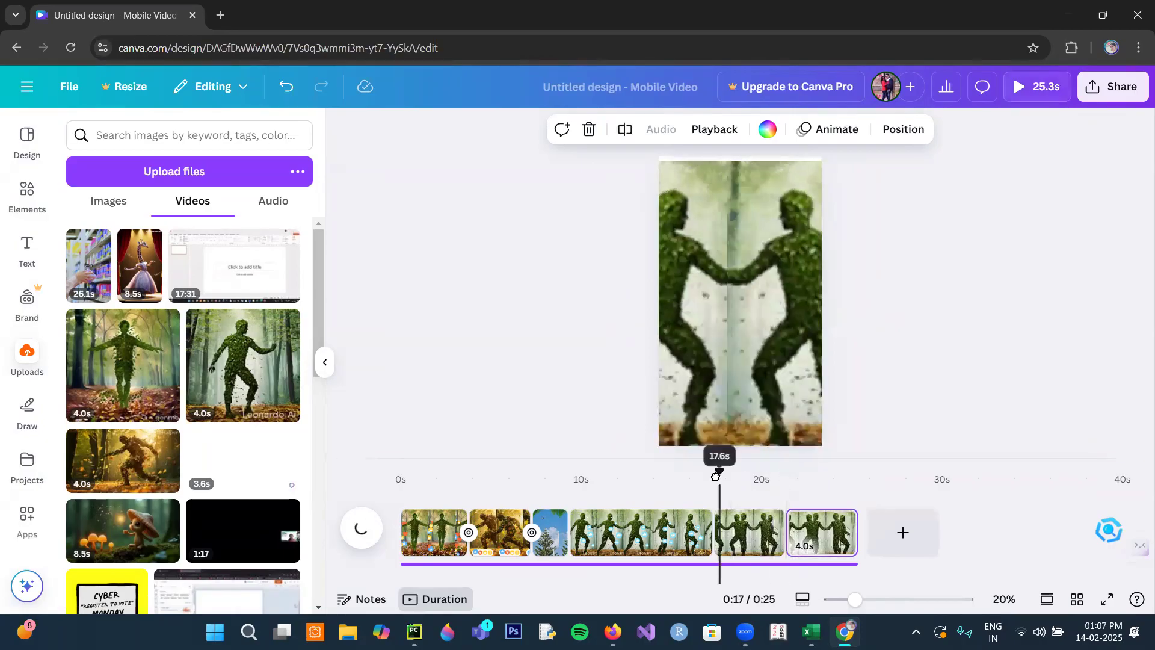
left_click(748, 533)
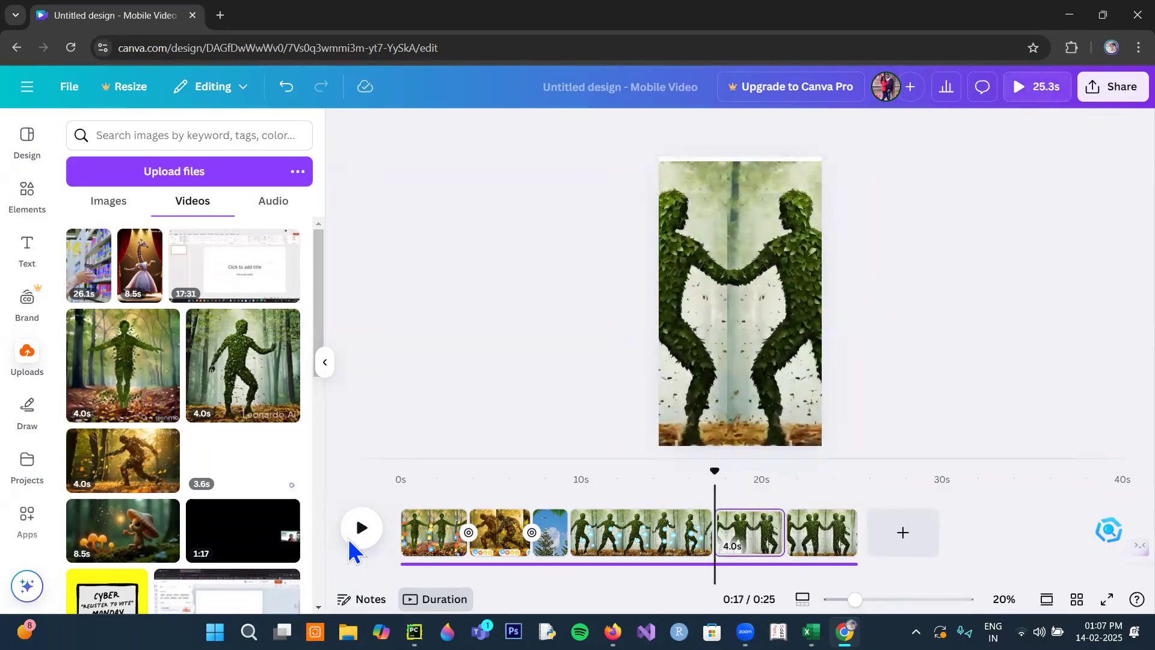
left_click(360, 529)
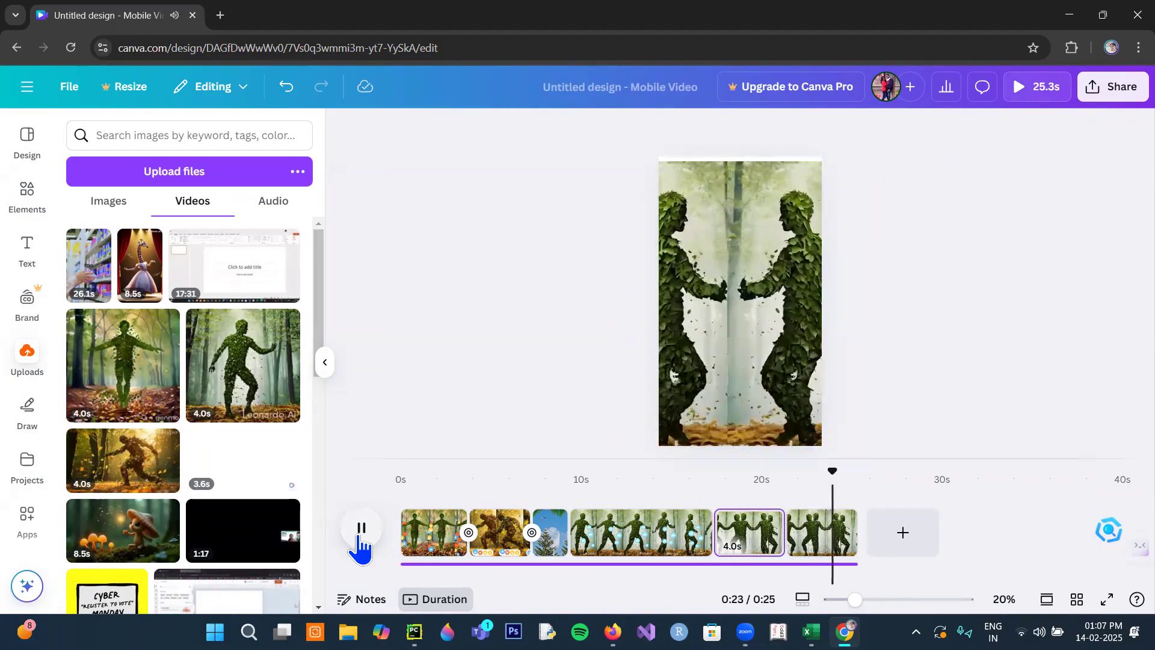
- Pause the playback on the last facing-figures page, select each of its two leaf figure clips, and clear the selection
left_click(361, 530)
left_click(795, 366)
left_click(692, 292)
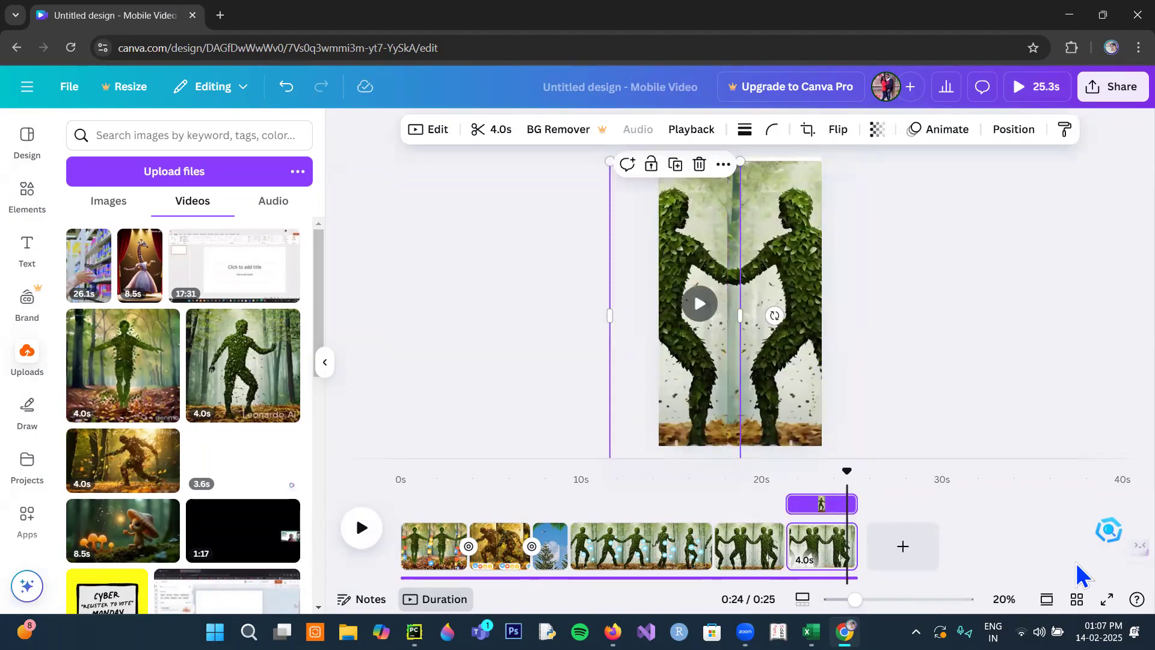
left_click(956, 321)
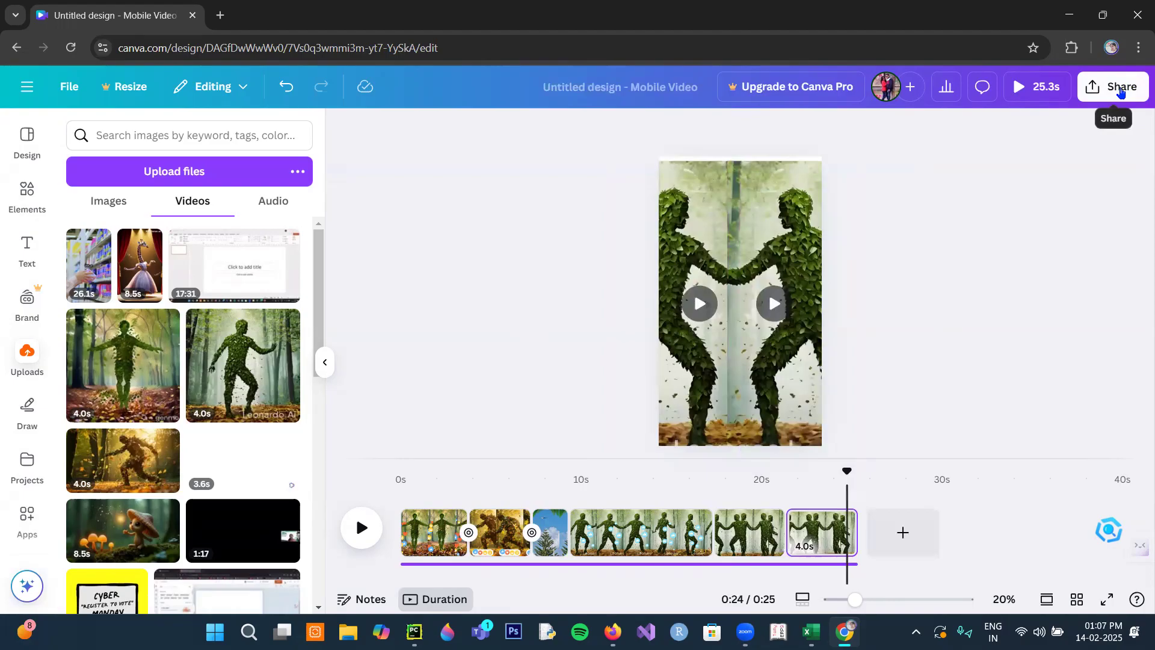
- Review the file types in the design's download options, choose MP4 Video, and close the options without downloading
left_click(1121, 91)
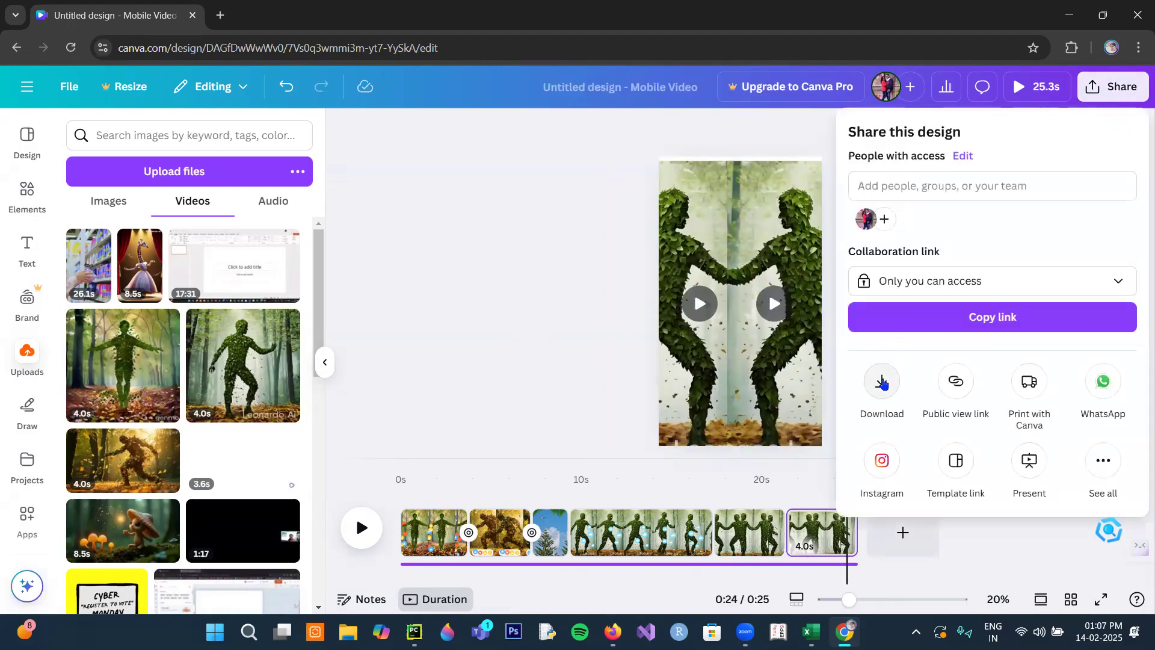
left_click(882, 382)
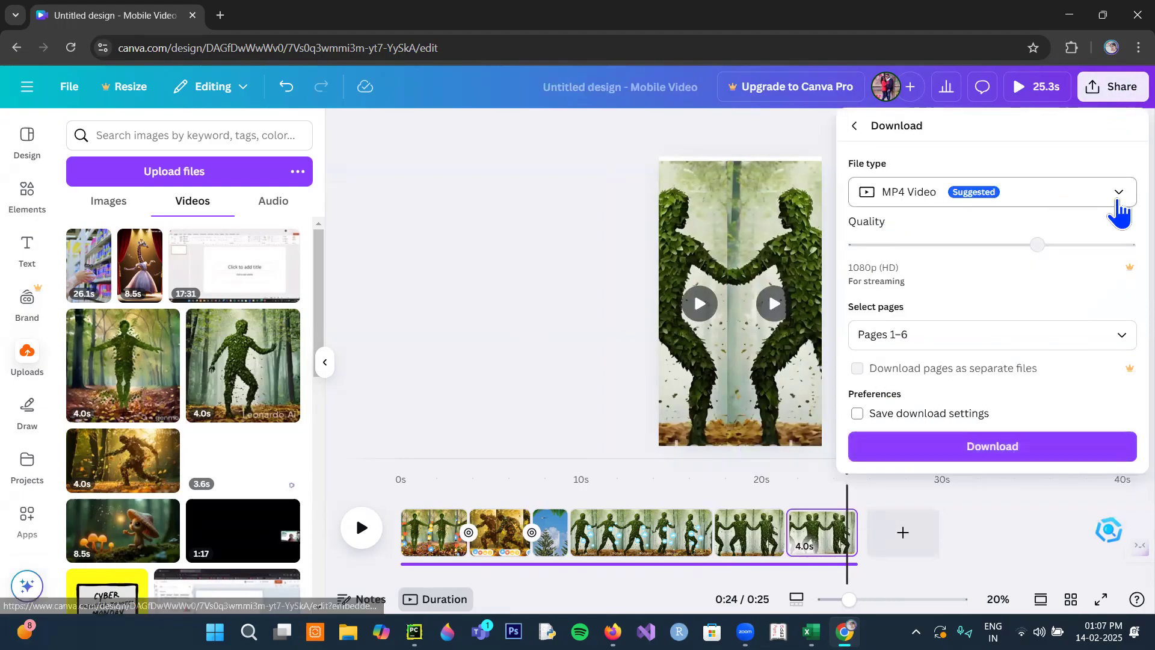
left_click(1117, 195)
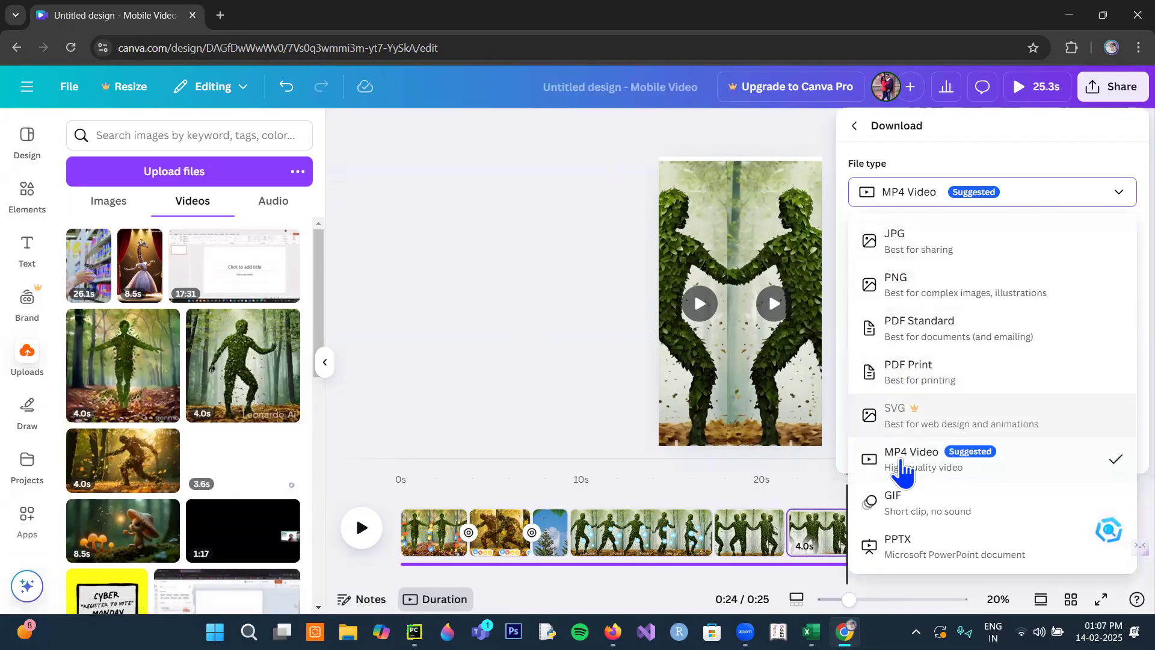
left_click(891, 469)
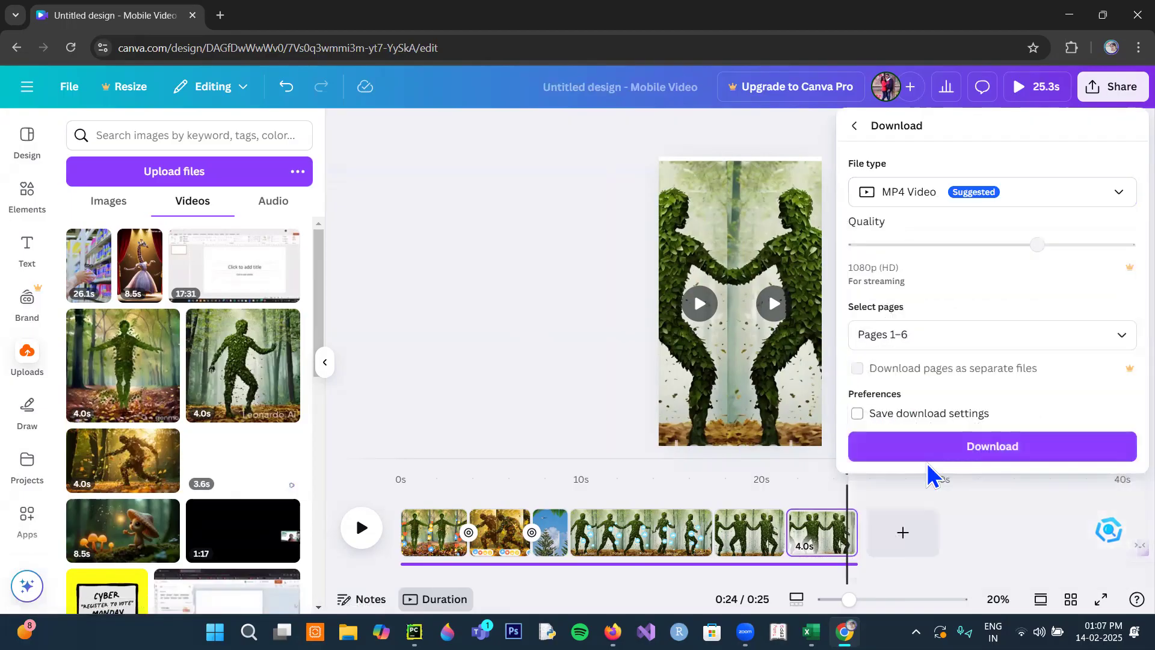
left_click(588, 297)
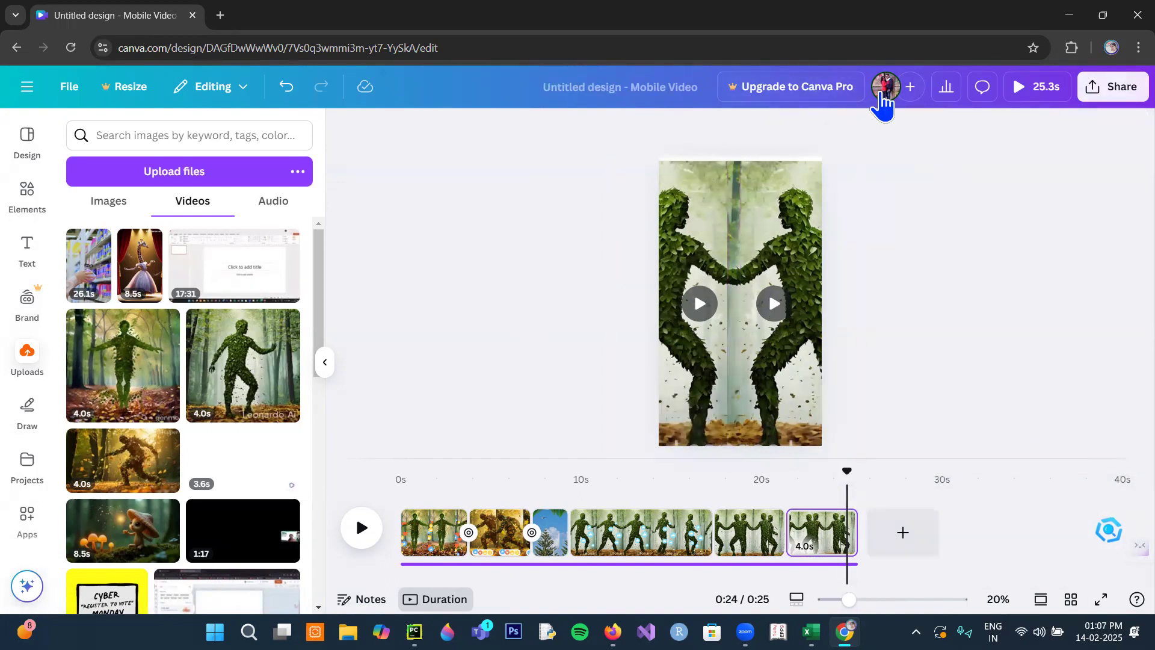